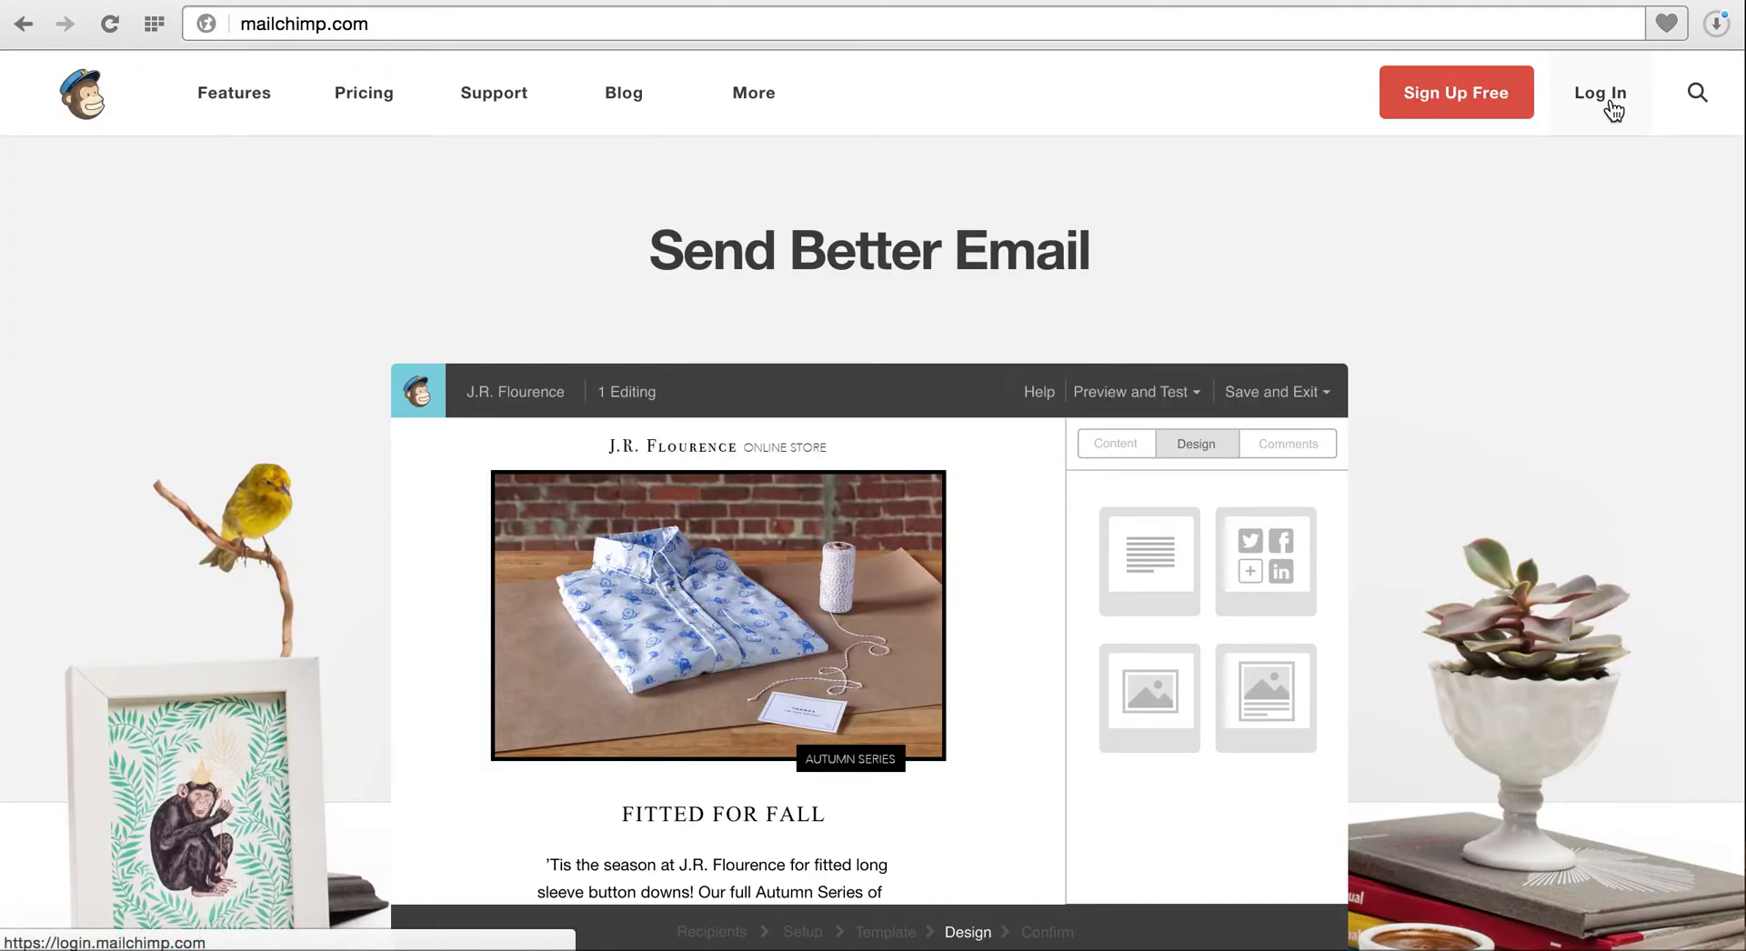
Log in to Mailchimp with the saved username and the account password
{"action": "left_click", "coordinate": [1613, 107]}
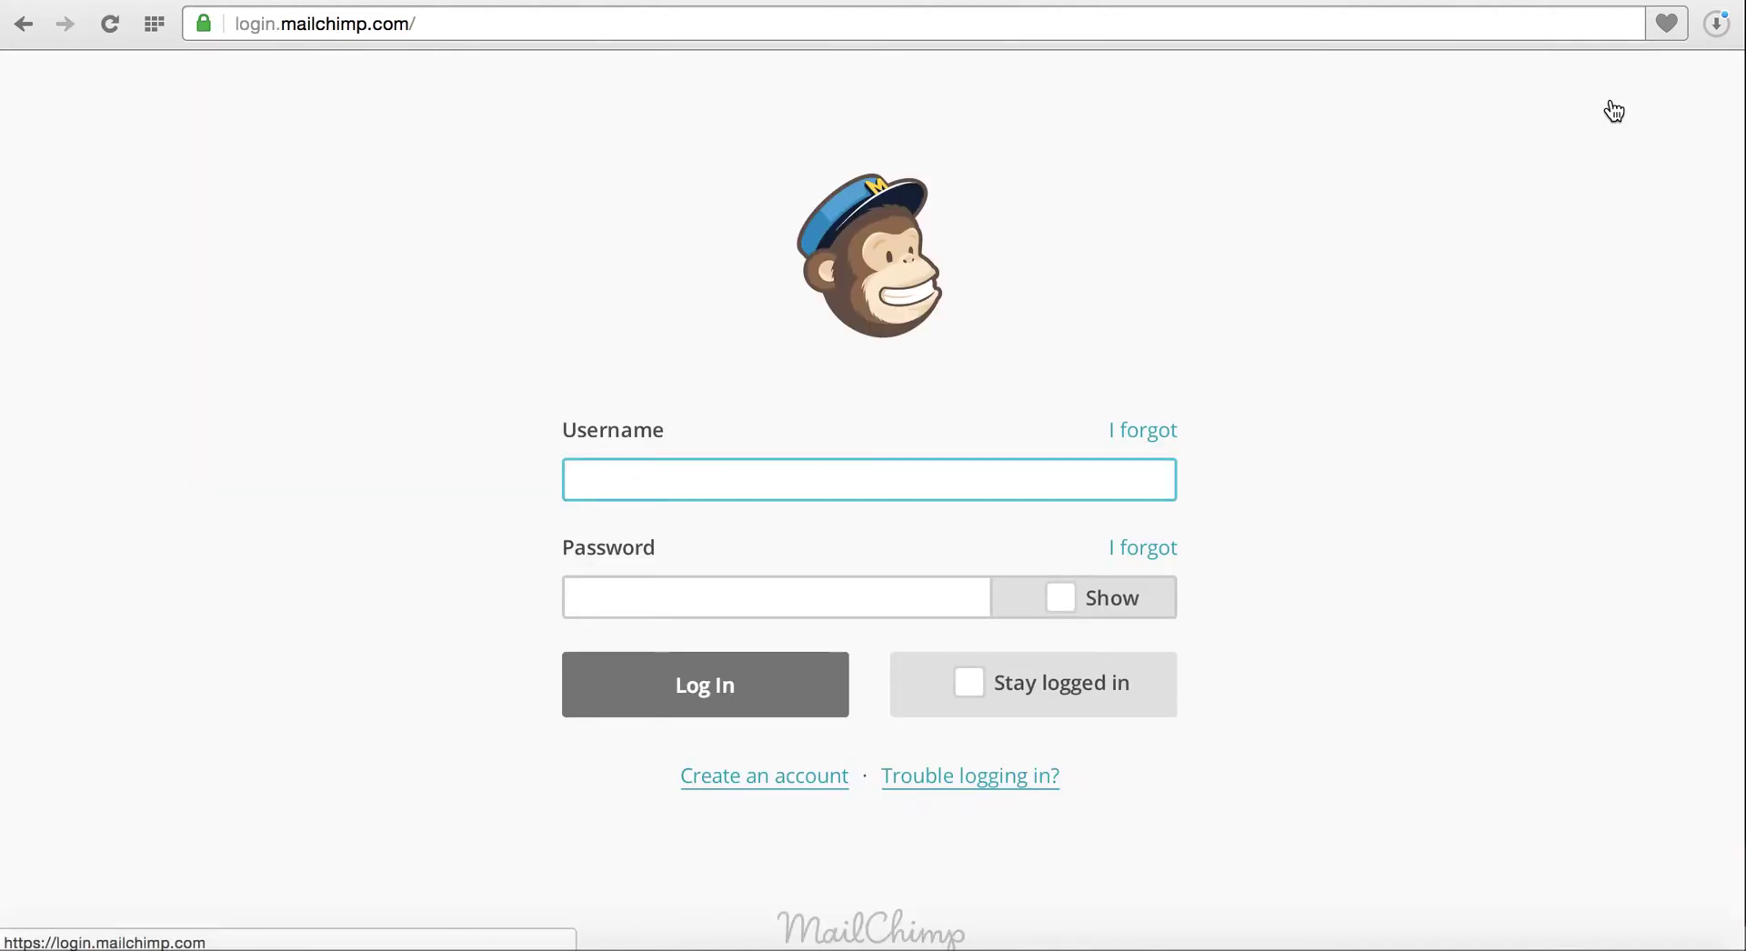
{"action": "type", "text": "ccbtutorials"}
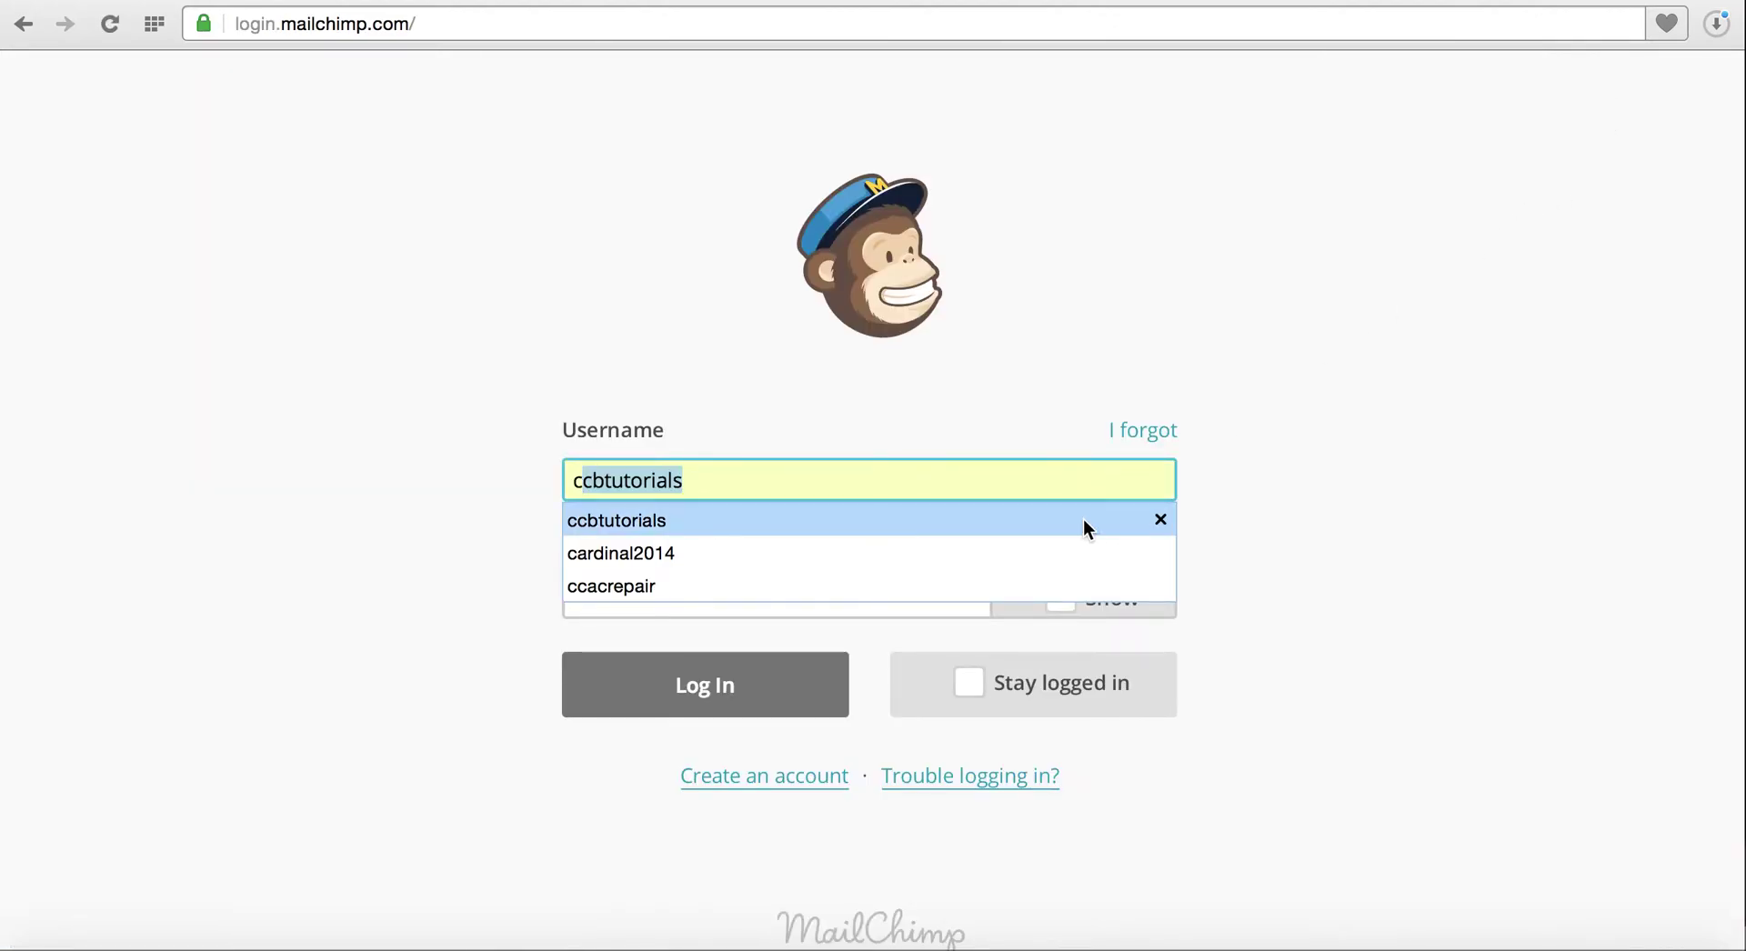
{"action": "left_click", "coordinate": [1077, 517]}
{"action": "left_click", "coordinate": [897, 596]}
{"action": "type", "text": "***********"}
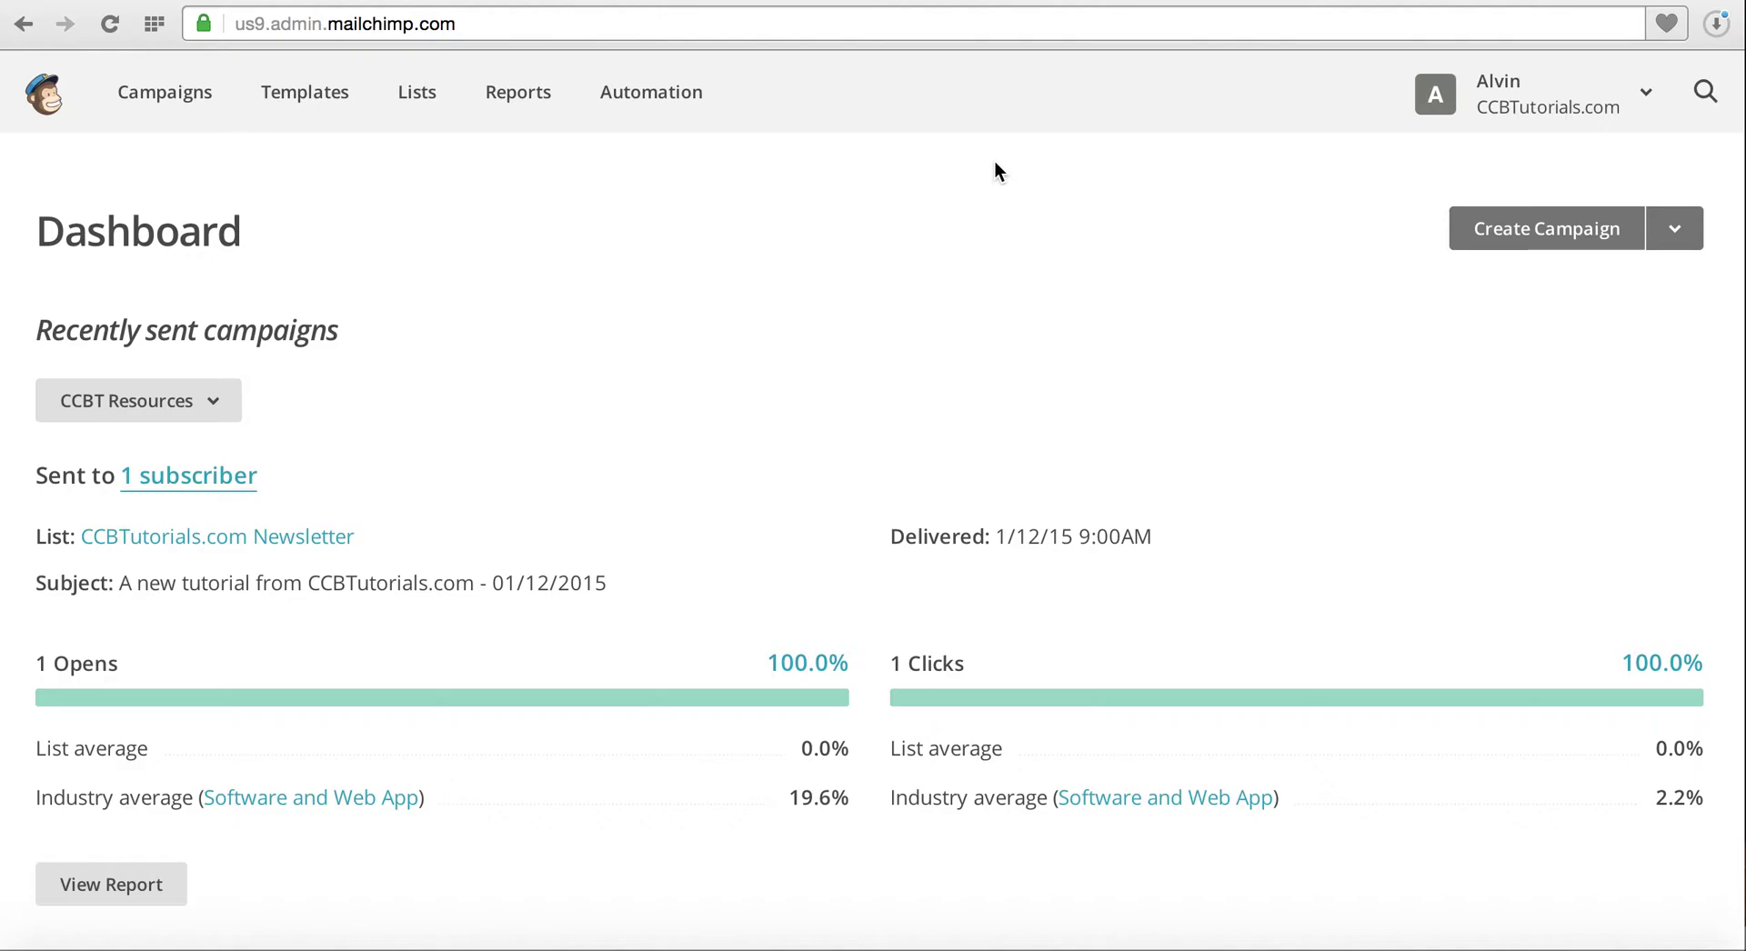
Create a new RSS-driven campaign from the Campaigns page
{"action": "left_click", "coordinate": [175, 100]}
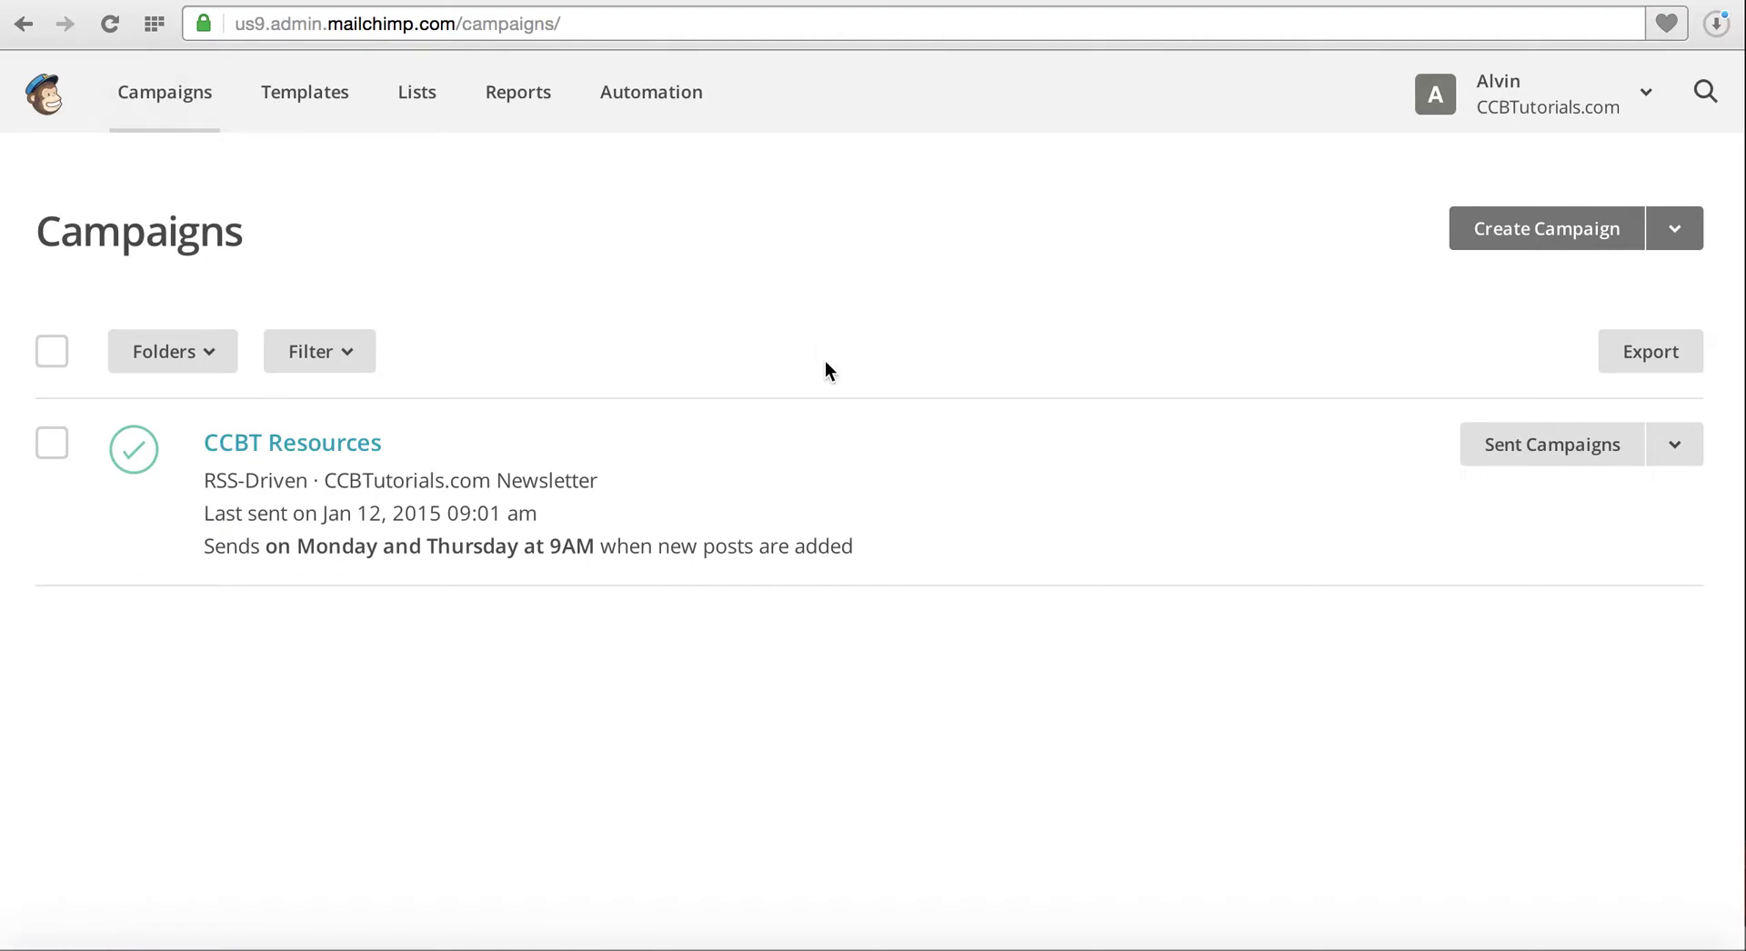
{"action": "left_click", "coordinate": [1567, 238]}
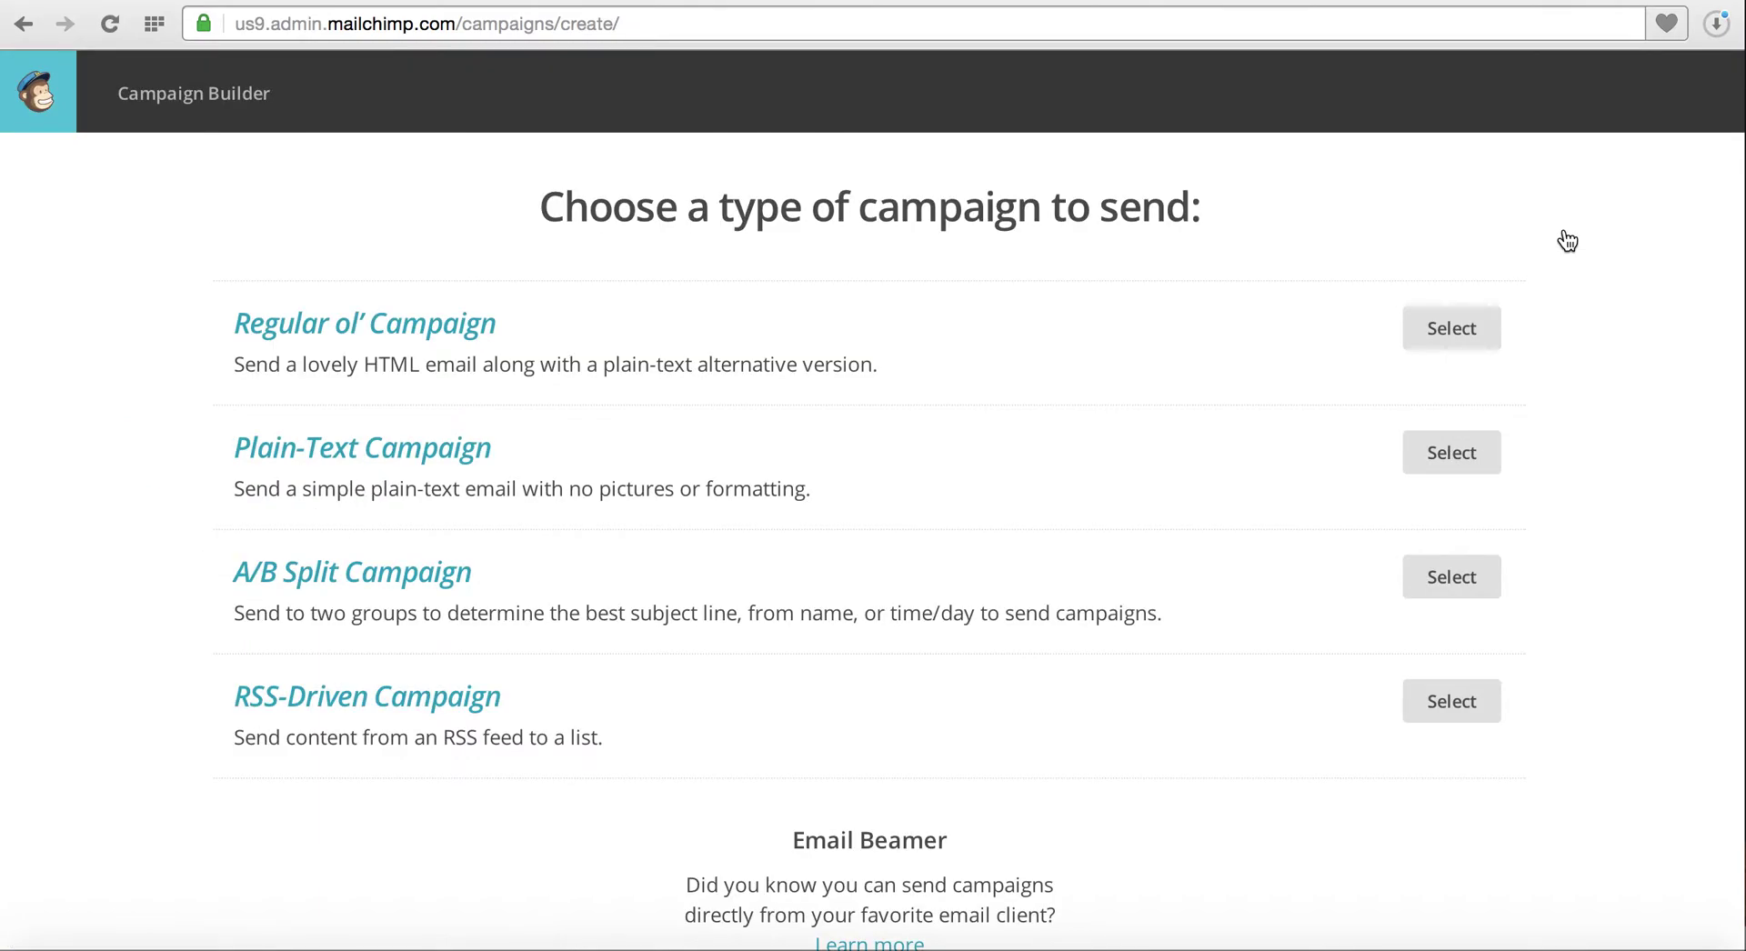
{"action": "left_click", "coordinate": [1455, 706]}
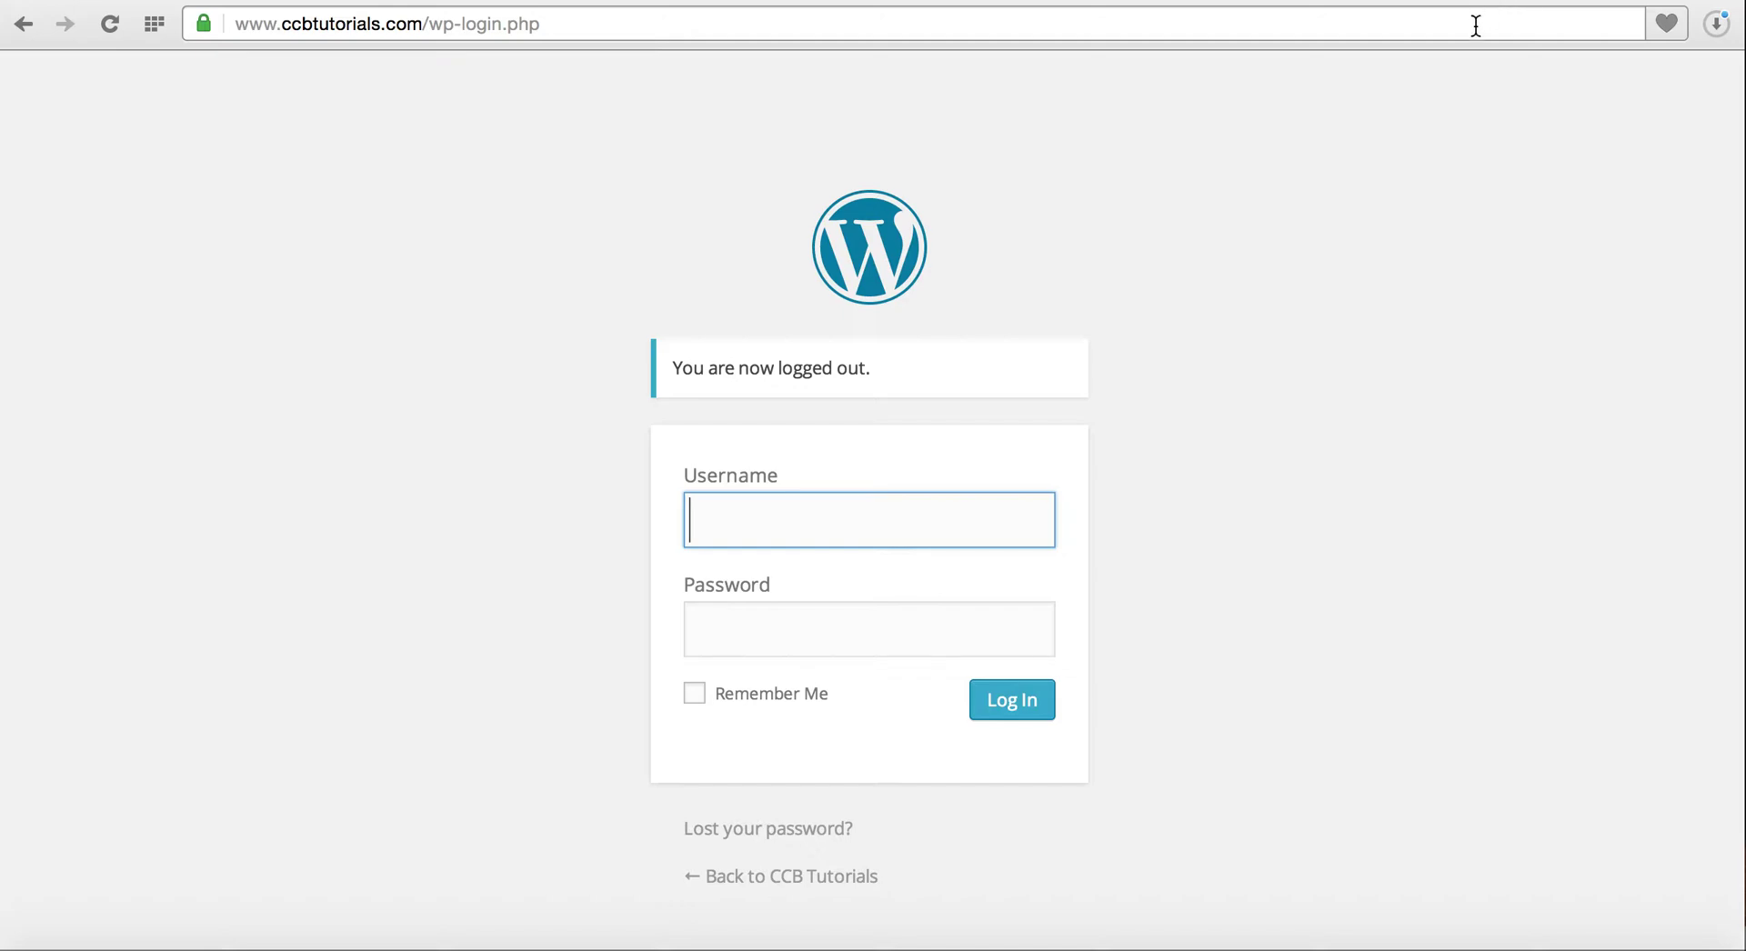
Load the ccbtutorials.com blog homepage and look over it
{"action": "left_click", "coordinate": [1473, 34]}
{"action": "type", "text": "ccbtutorials.com"}
{"action": "key", "text": "Return"}
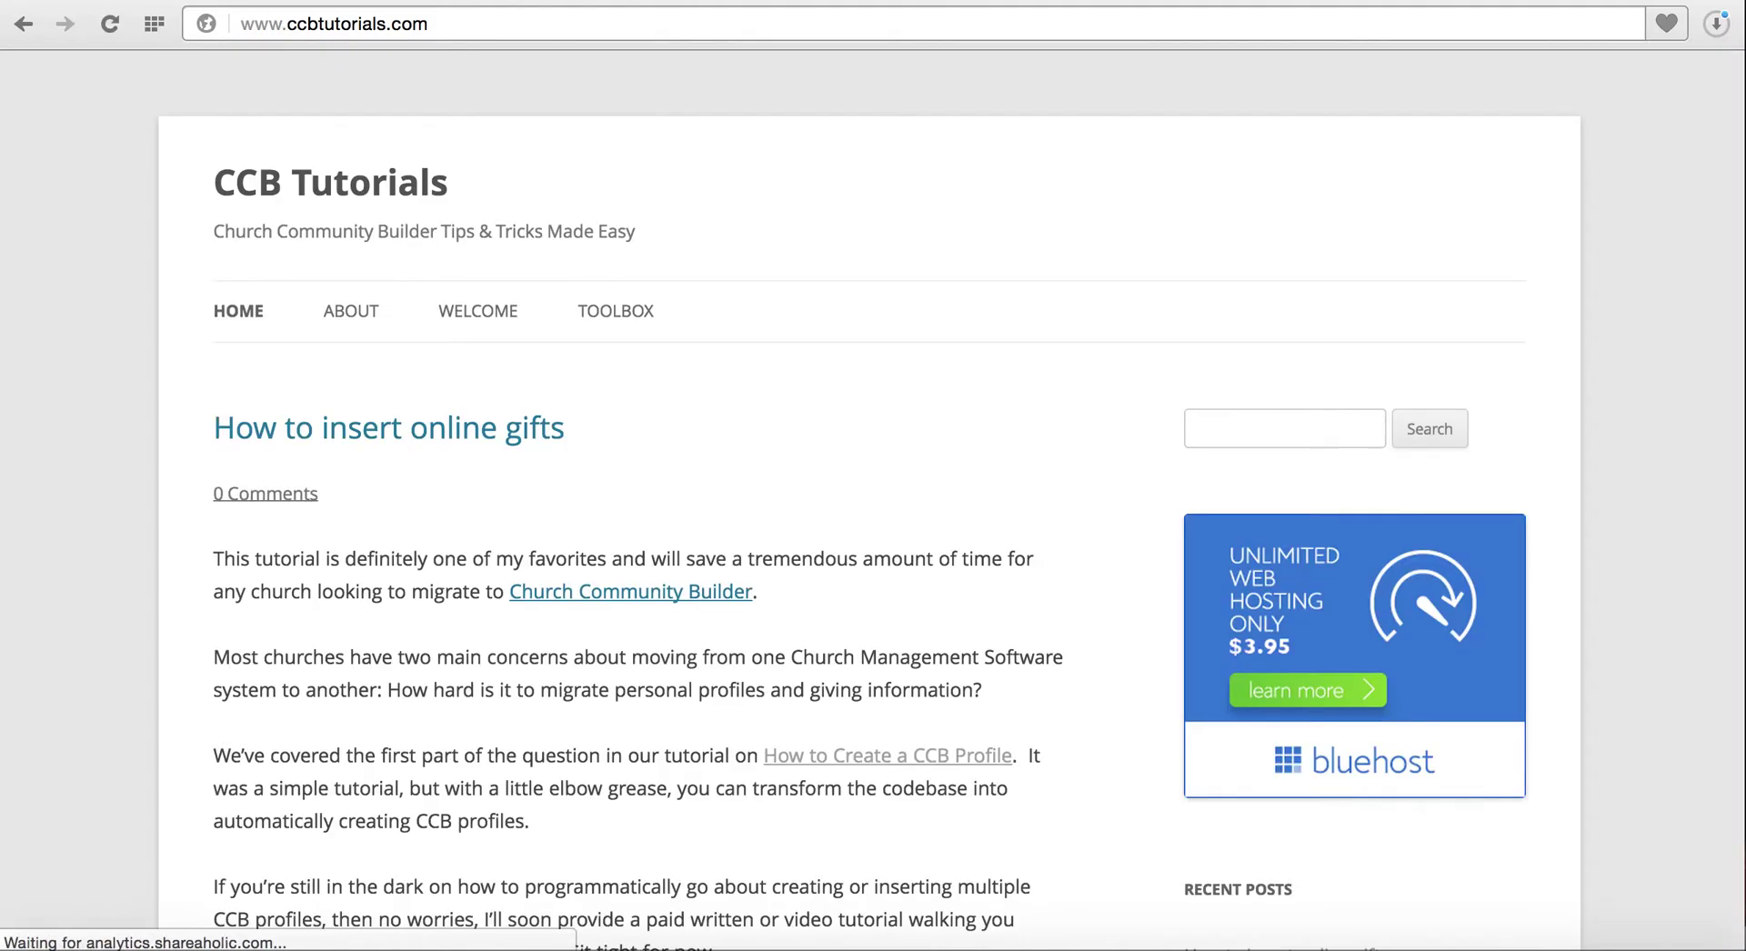
{"action": "scroll", "coordinate": [819, 491], "scroll_direction": "down", "scroll_amount": 5}
{"action": "scroll", "coordinate": [820, 482], "scroll_direction": "up", "scroll_amount": 5}
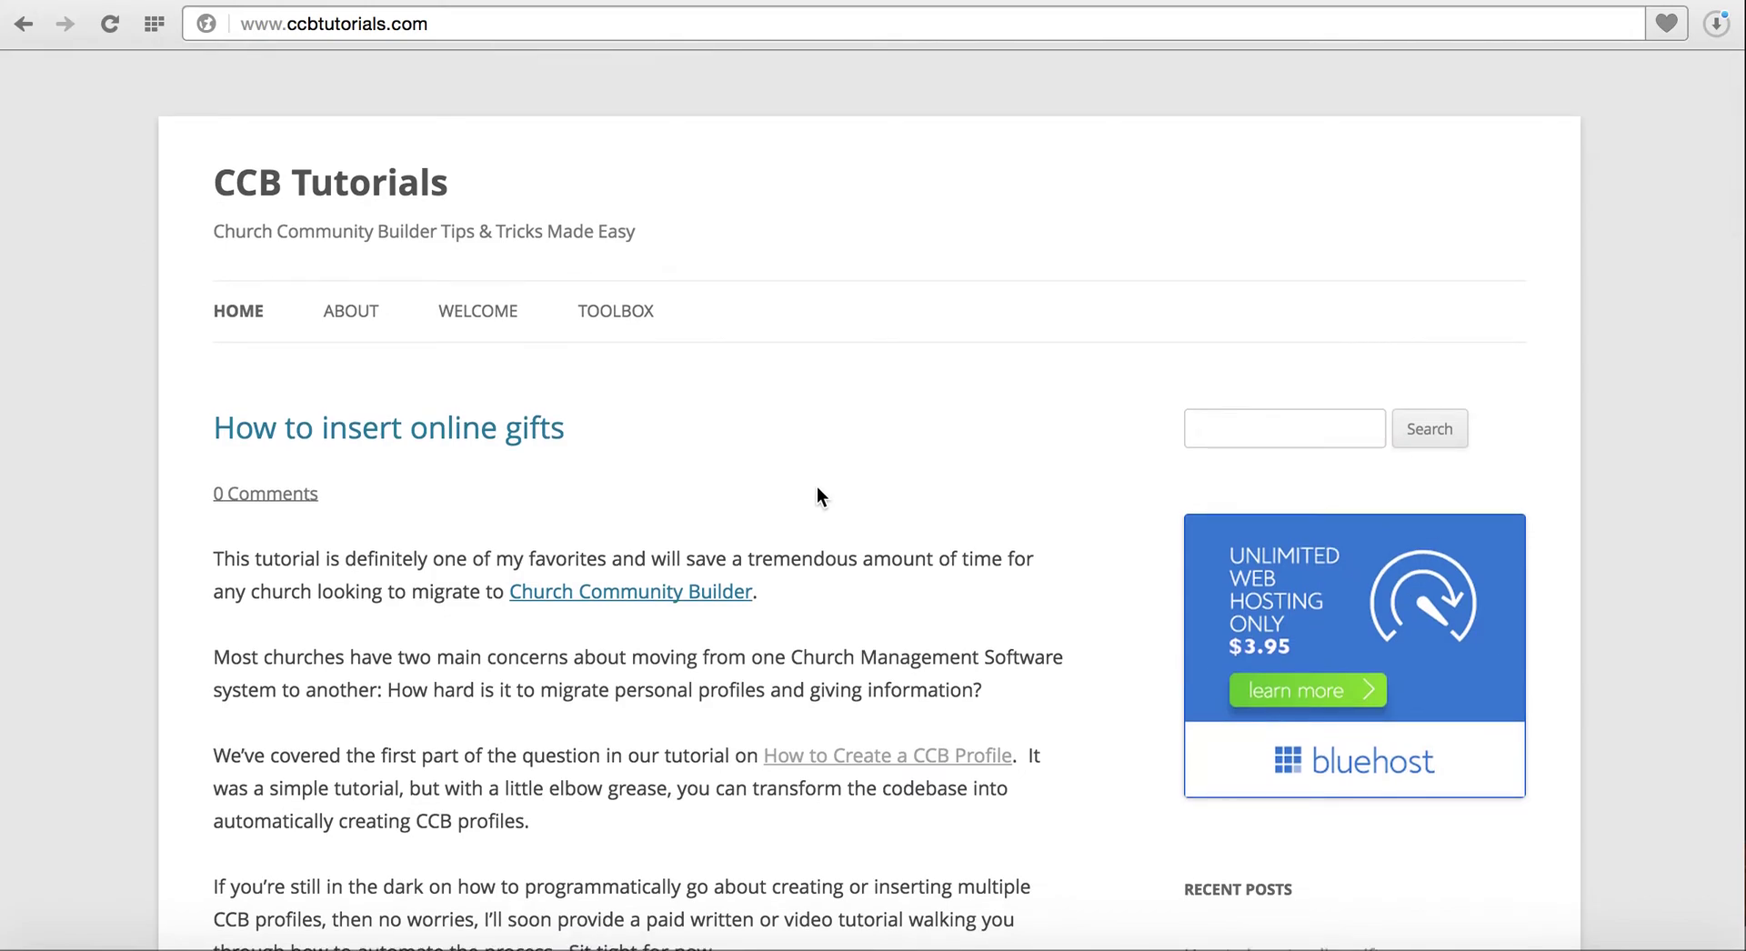
{"action": "scroll", "coordinate": [818, 492], "scroll_direction": "down", "scroll_amount": 4}
{"action": "scroll", "coordinate": [818, 489], "scroll_direction": "down", "scroll_amount": 7}
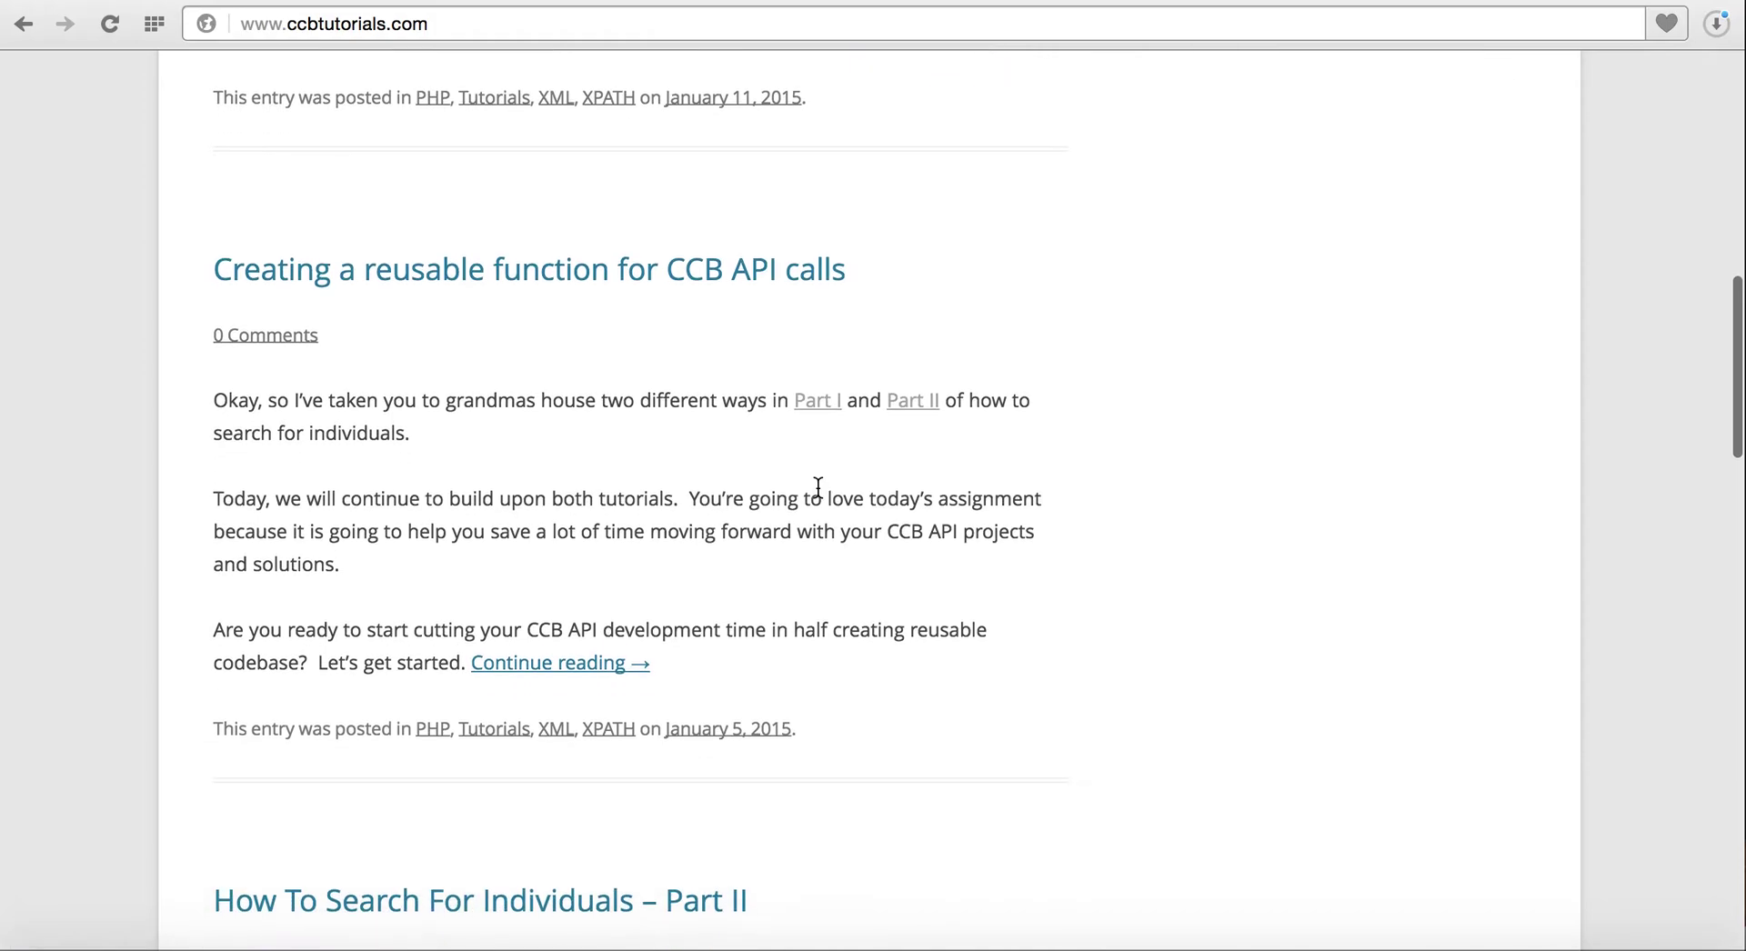
{"action": "scroll", "coordinate": [817, 487], "scroll_direction": "up", "scroll_amount": 12}
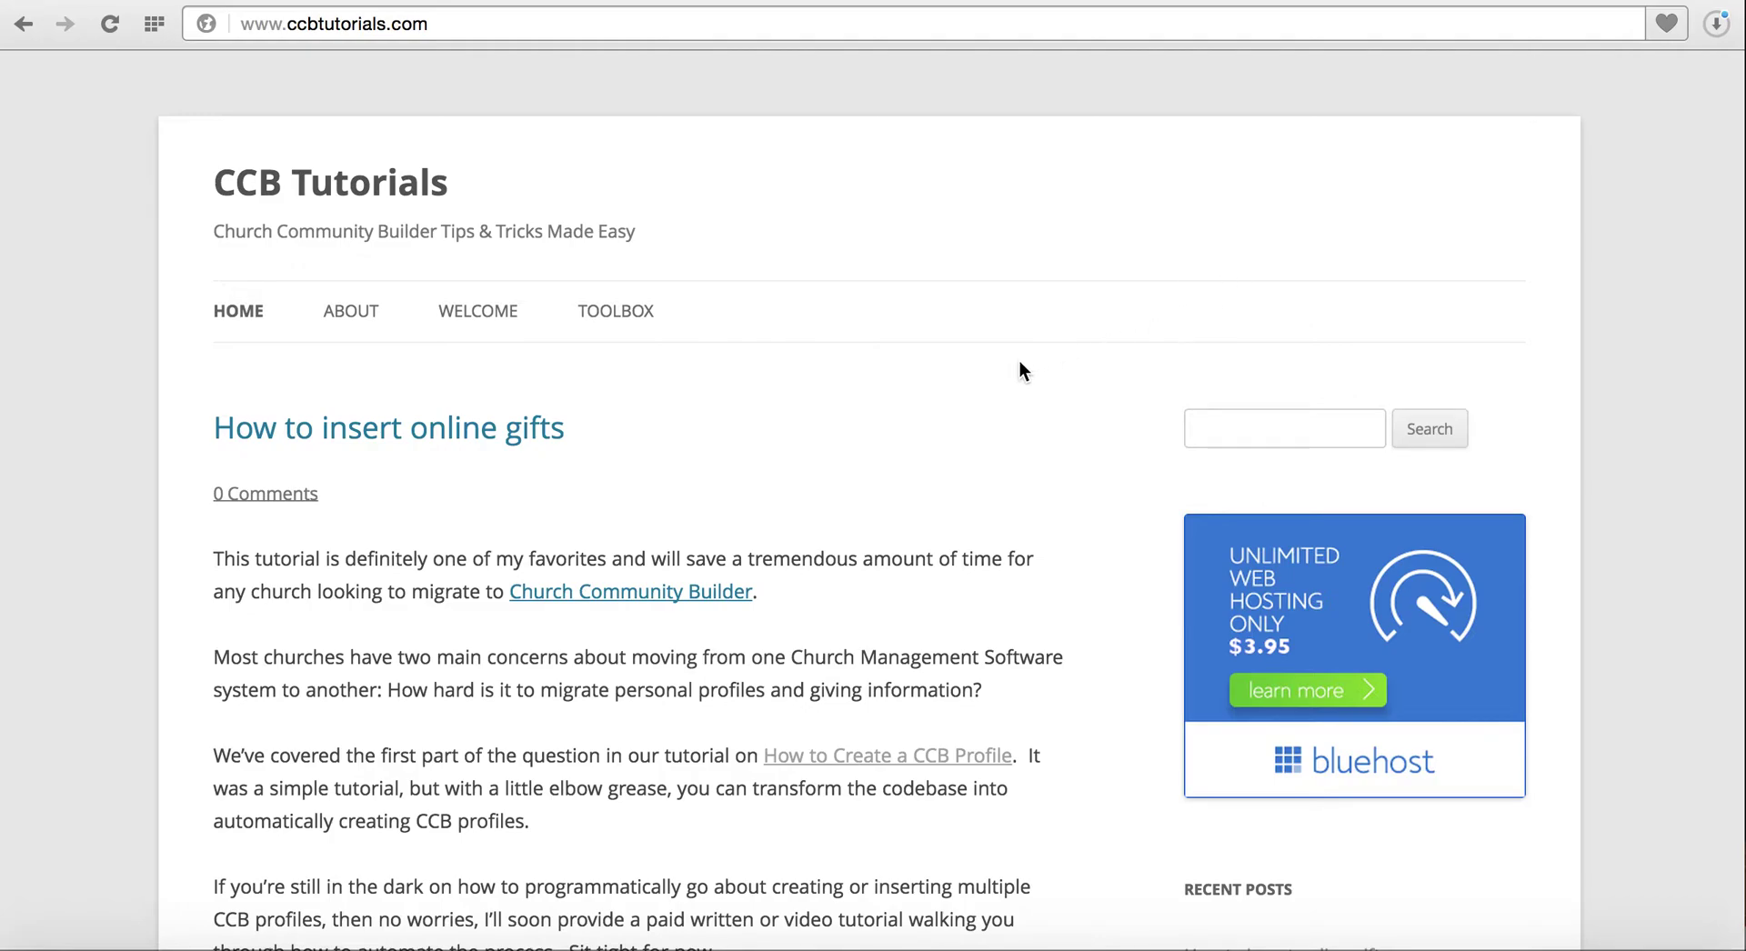
Open the blog's feed via ccbtutorials.com/rss and select its /feed/ address
{"action": "left_click", "coordinate": [692, 34]}
{"action": "key", "text": "Right"}
{"action": "type", "text": "/"}
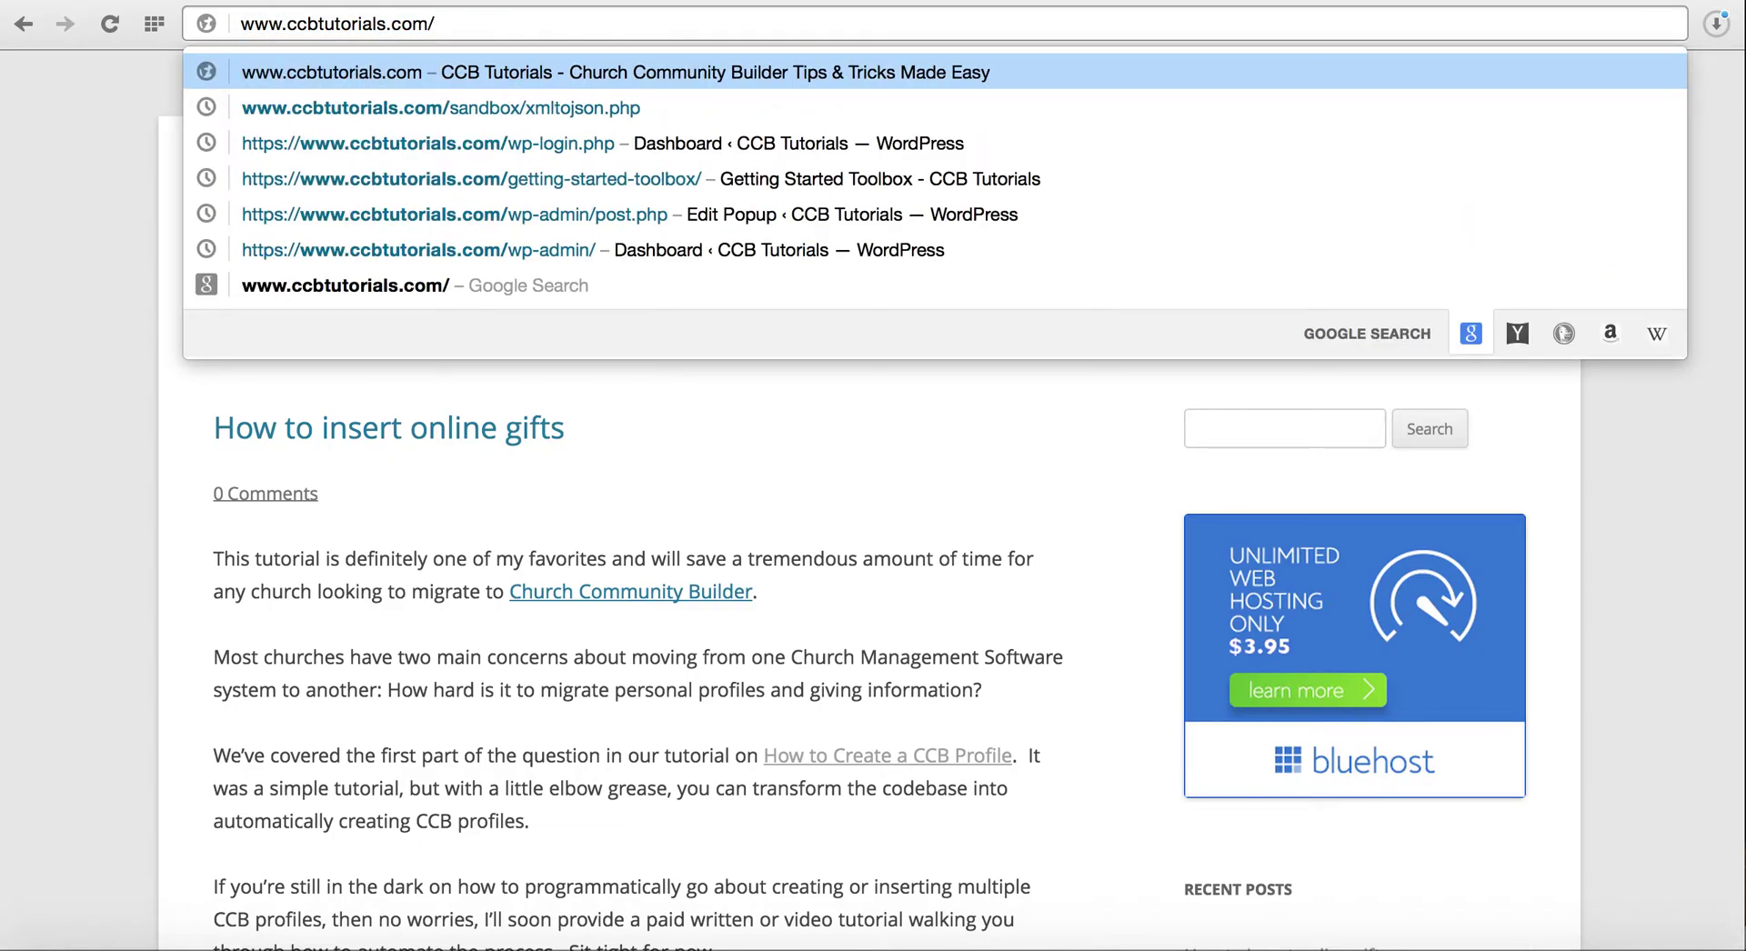
{"action": "type", "text": "r"}
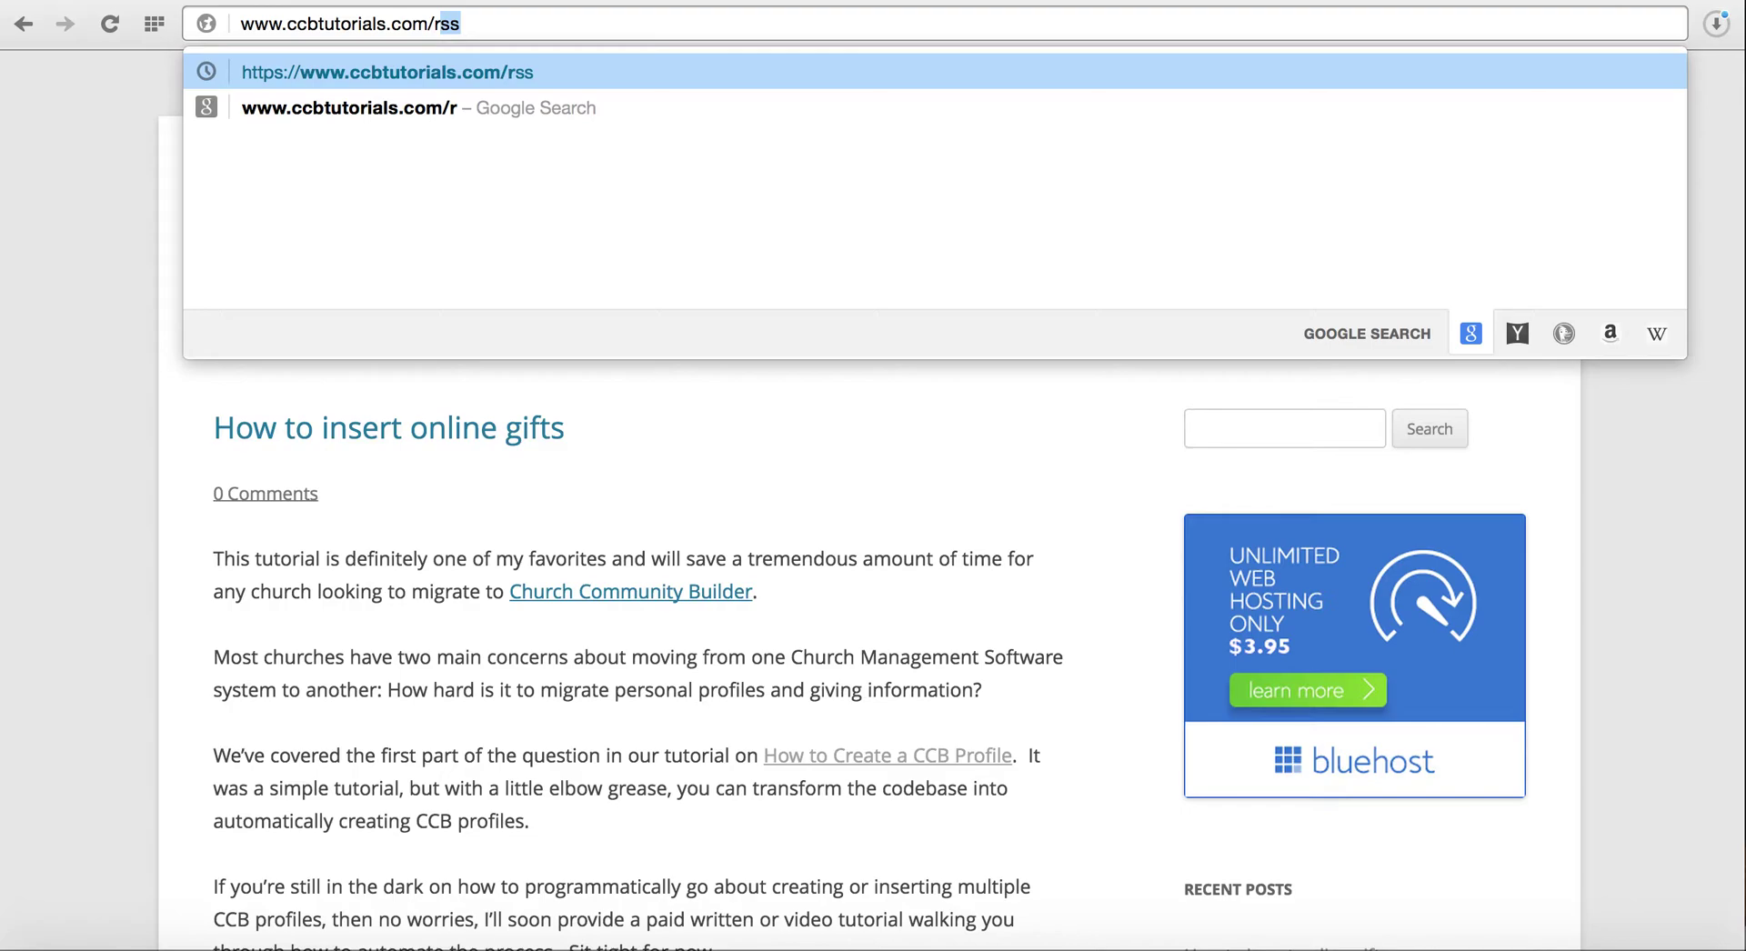
{"action": "type", "text": "xx"}
{"action": "key", "text": "BackSpace"}
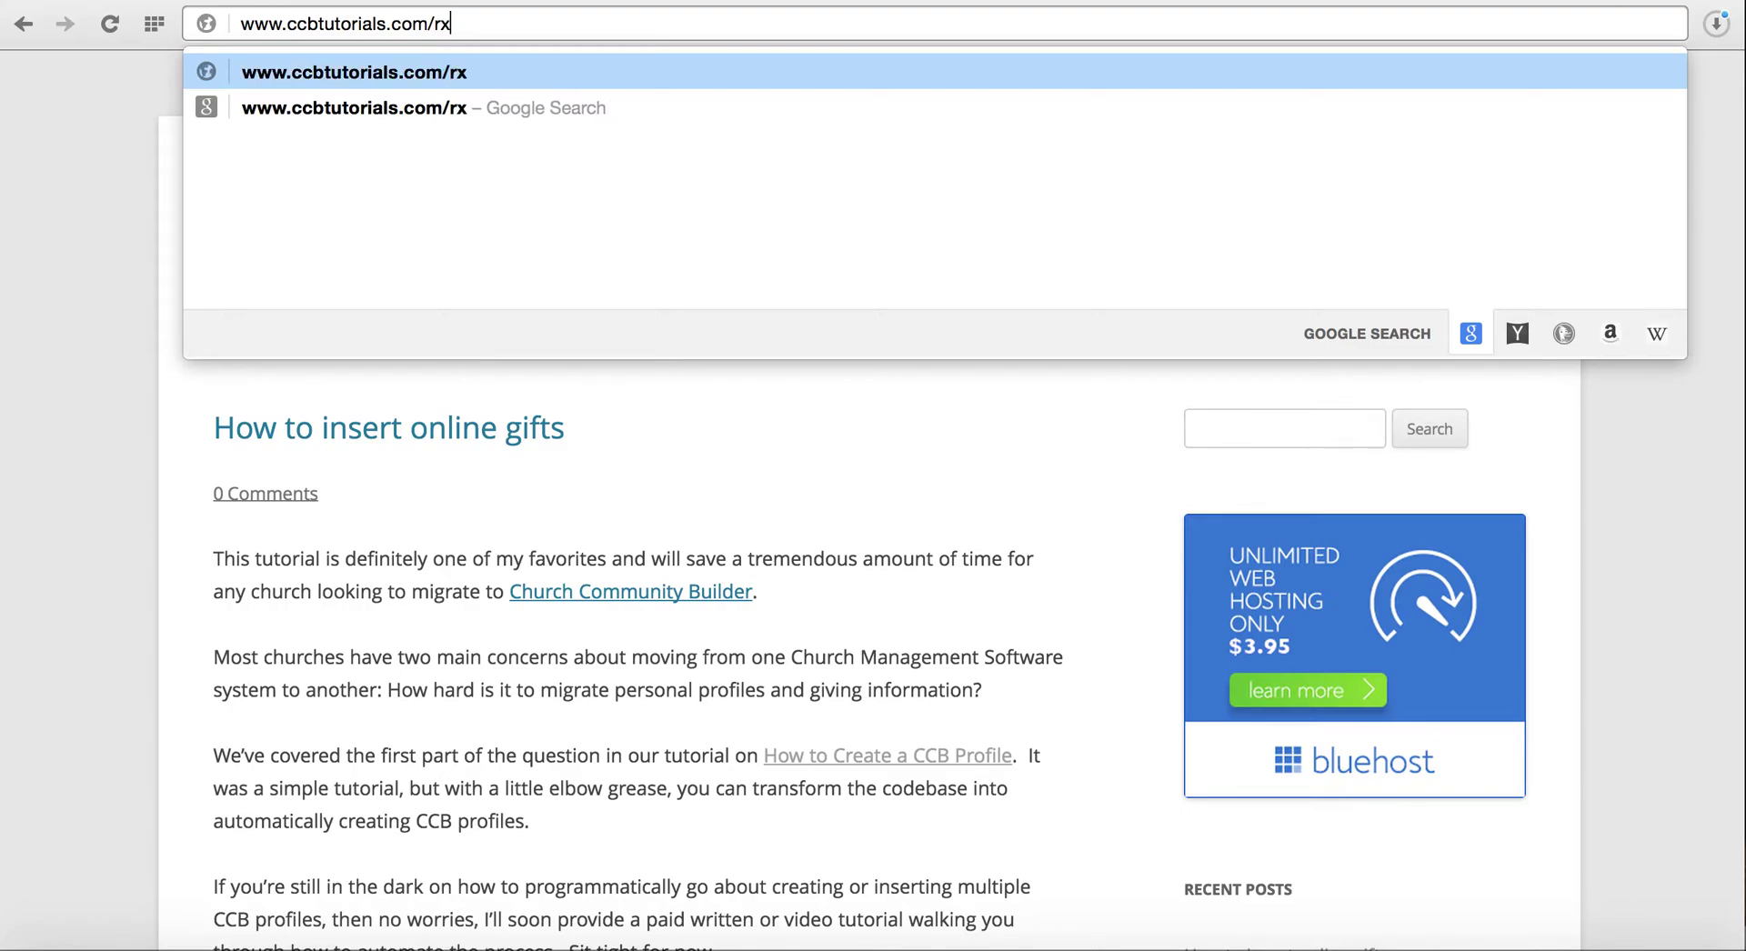
{"action": "key", "text": "BackSpace"}
{"action": "type", "text": "ss"}
{"action": "key", "text": "Return"}
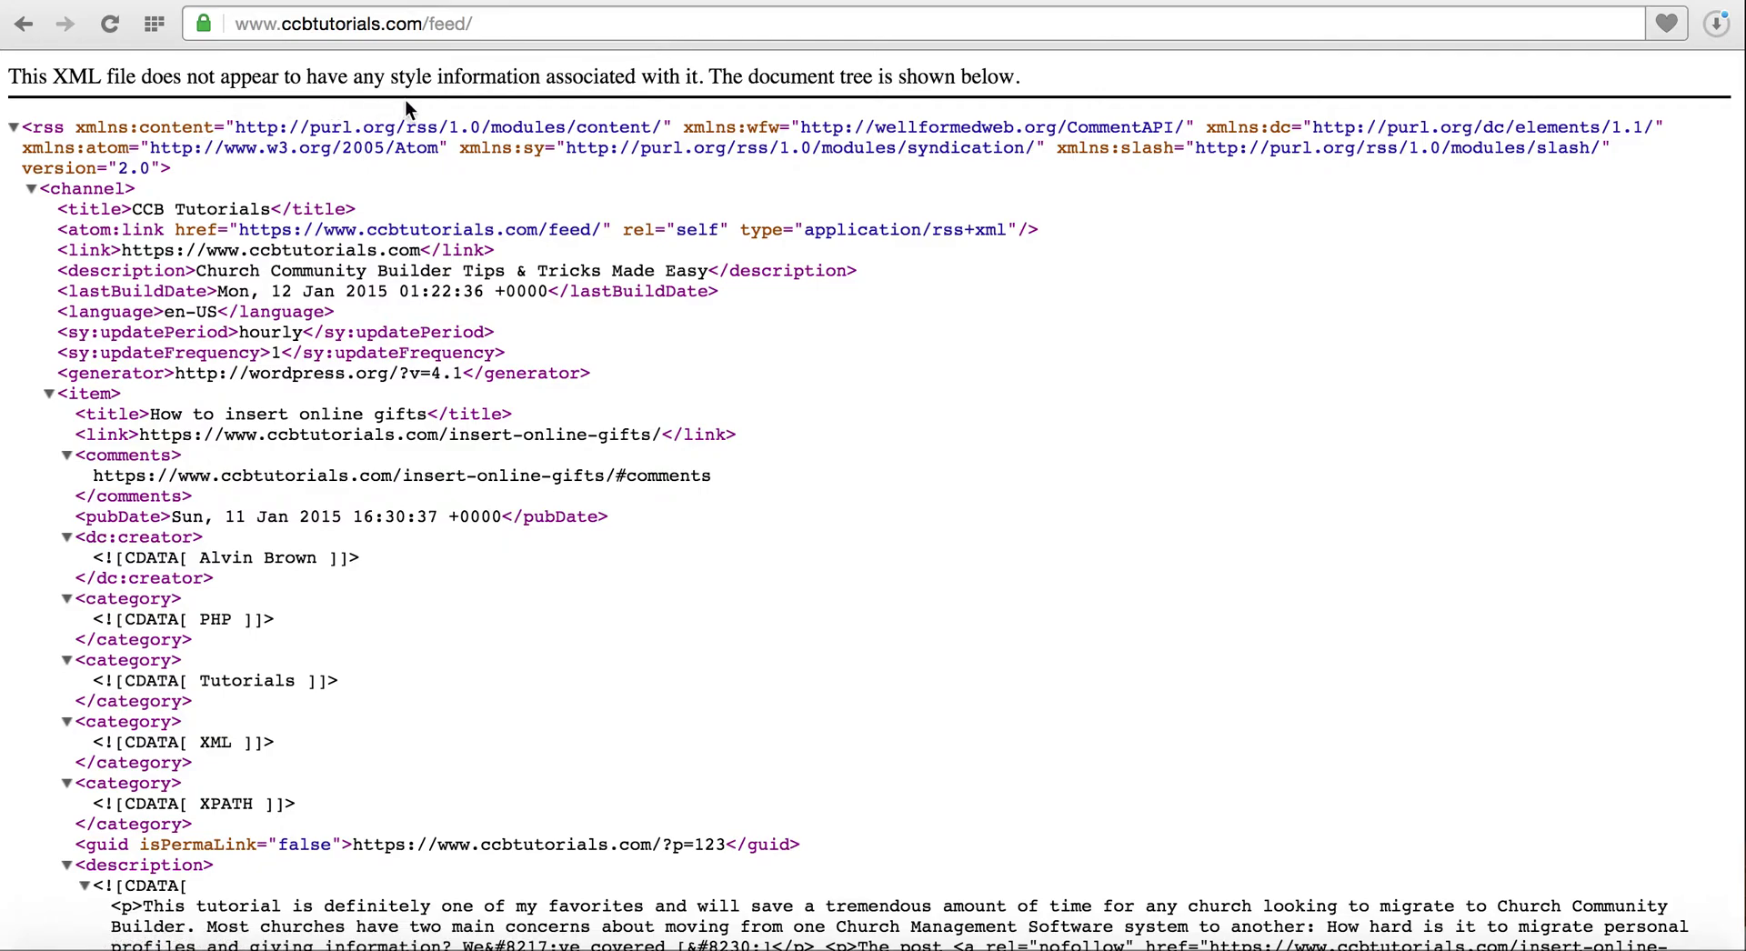
{"action": "left_click", "coordinate": [475, 20]}
{"action": "key", "text": "super+c"}
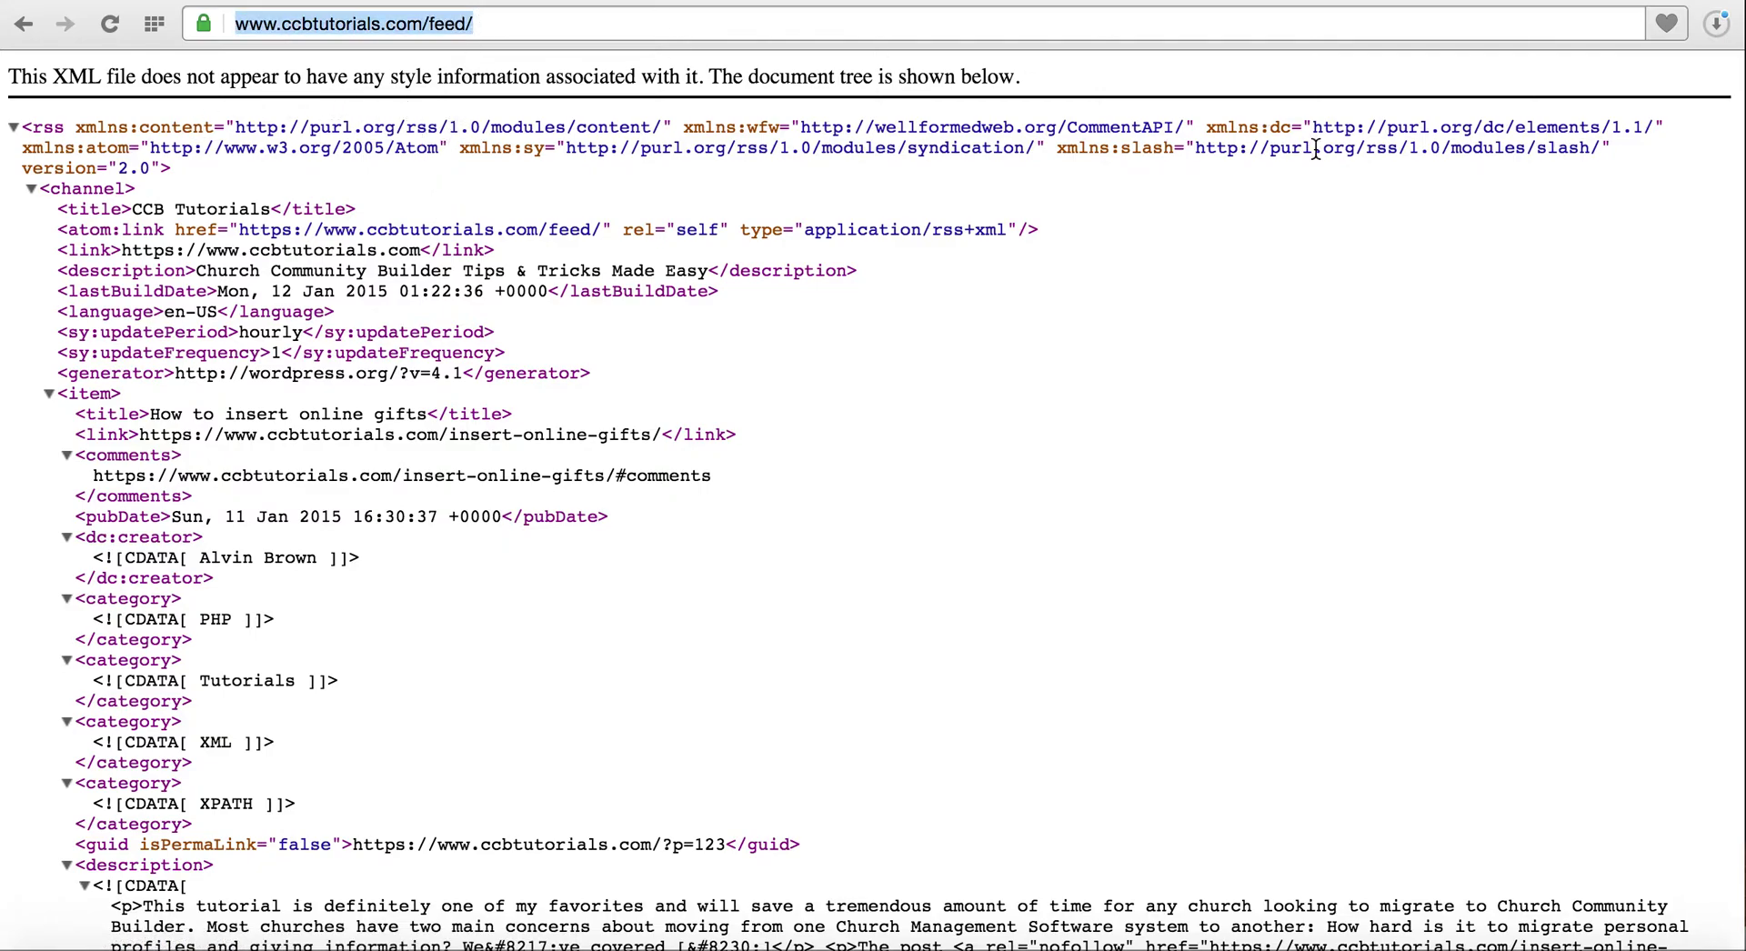
{"action": "left_click", "coordinate": [1281, 0]}
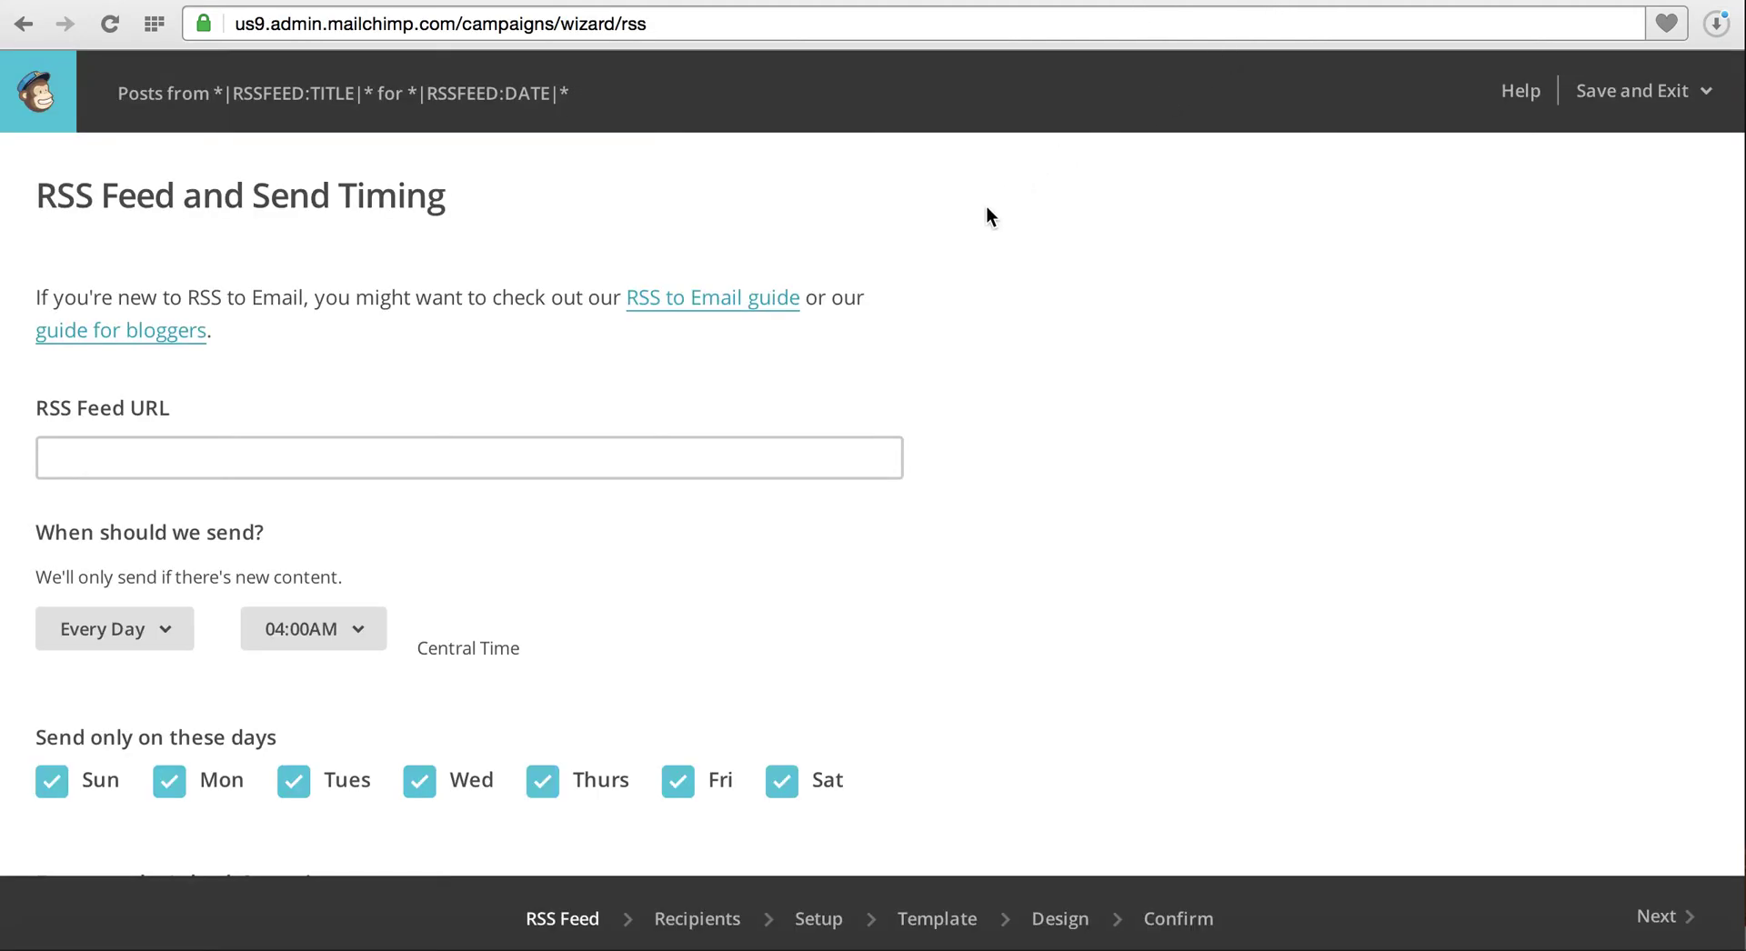
{"action": "left_click", "coordinate": [849, 449]}
{"action": "key", "text": "super+v"}
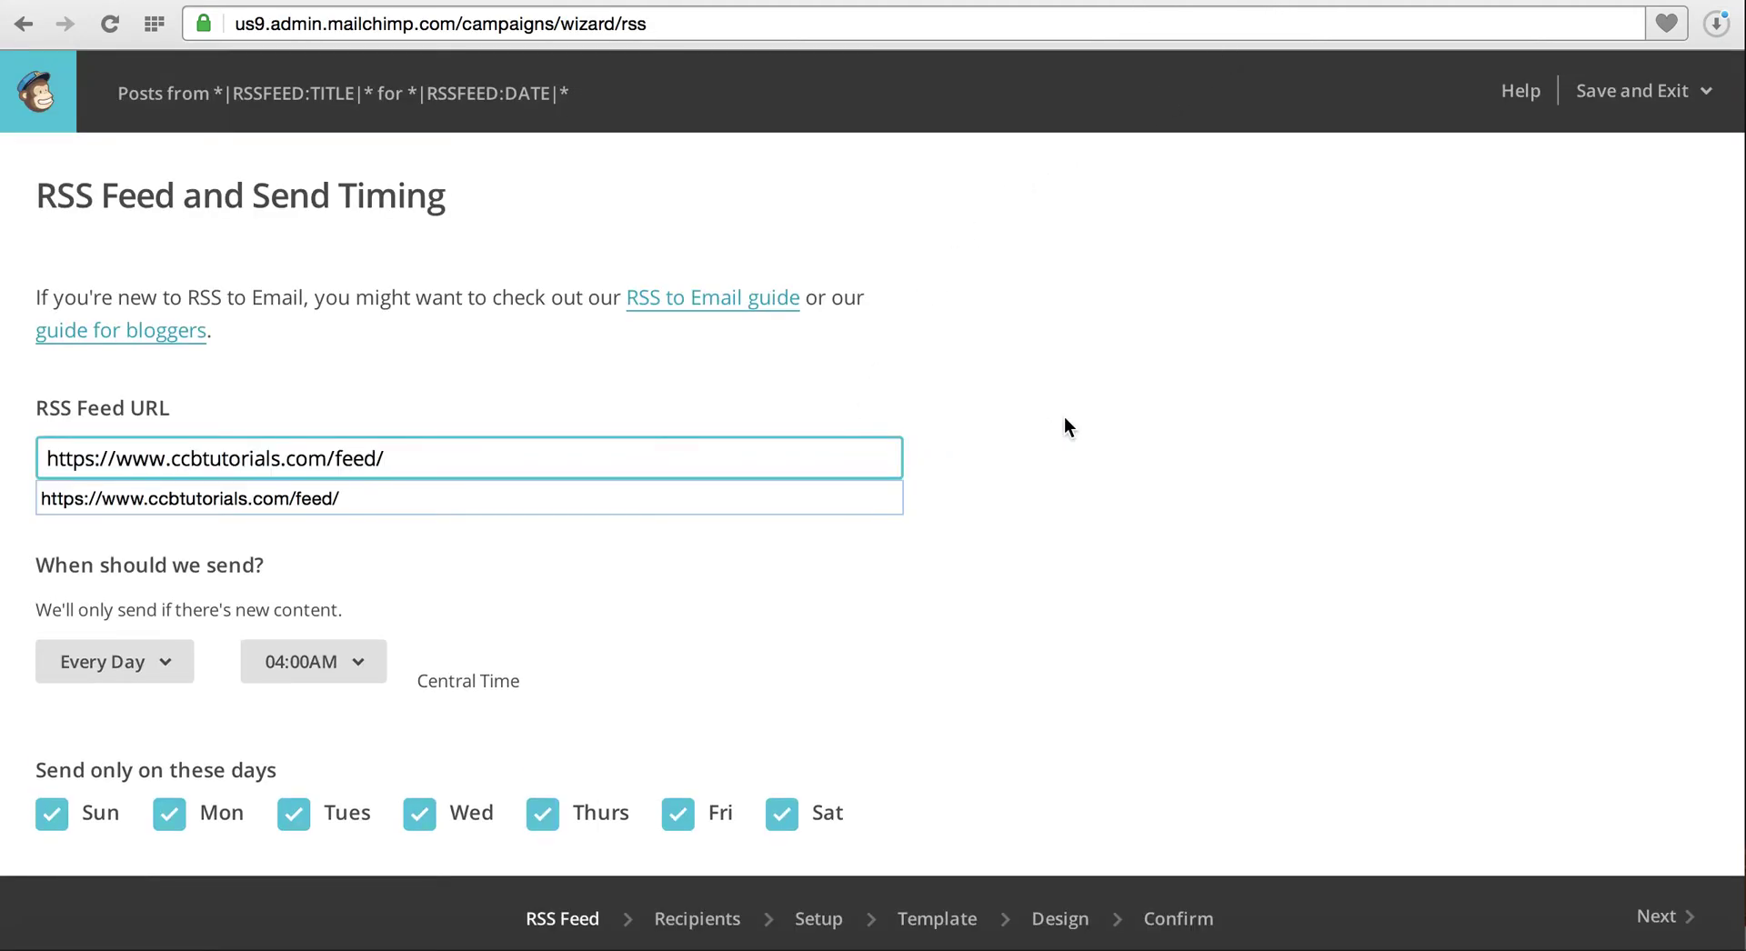
{"action": "left_click", "coordinate": [1064, 417]}
{"action": "scroll", "coordinate": [1065, 417], "scroll_direction": "down", "scroll_amount": 3}
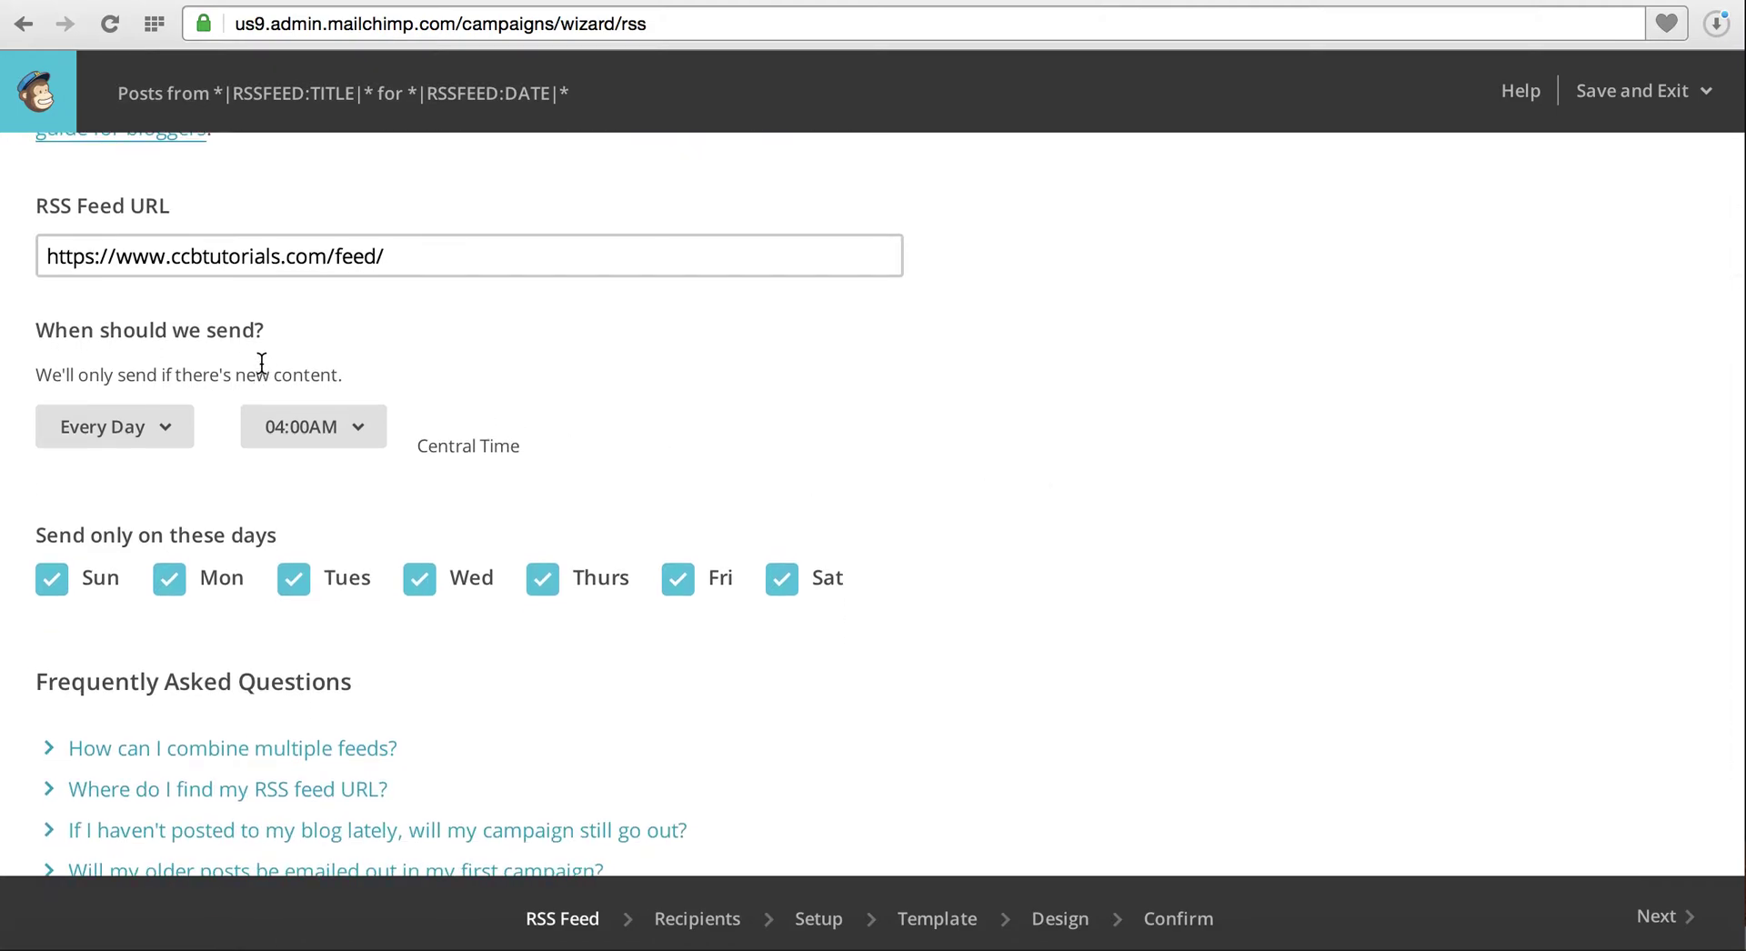
Keep daily frequency but send only on Mondays and Thursdays
{"action": "left_click", "coordinate": [169, 440]}
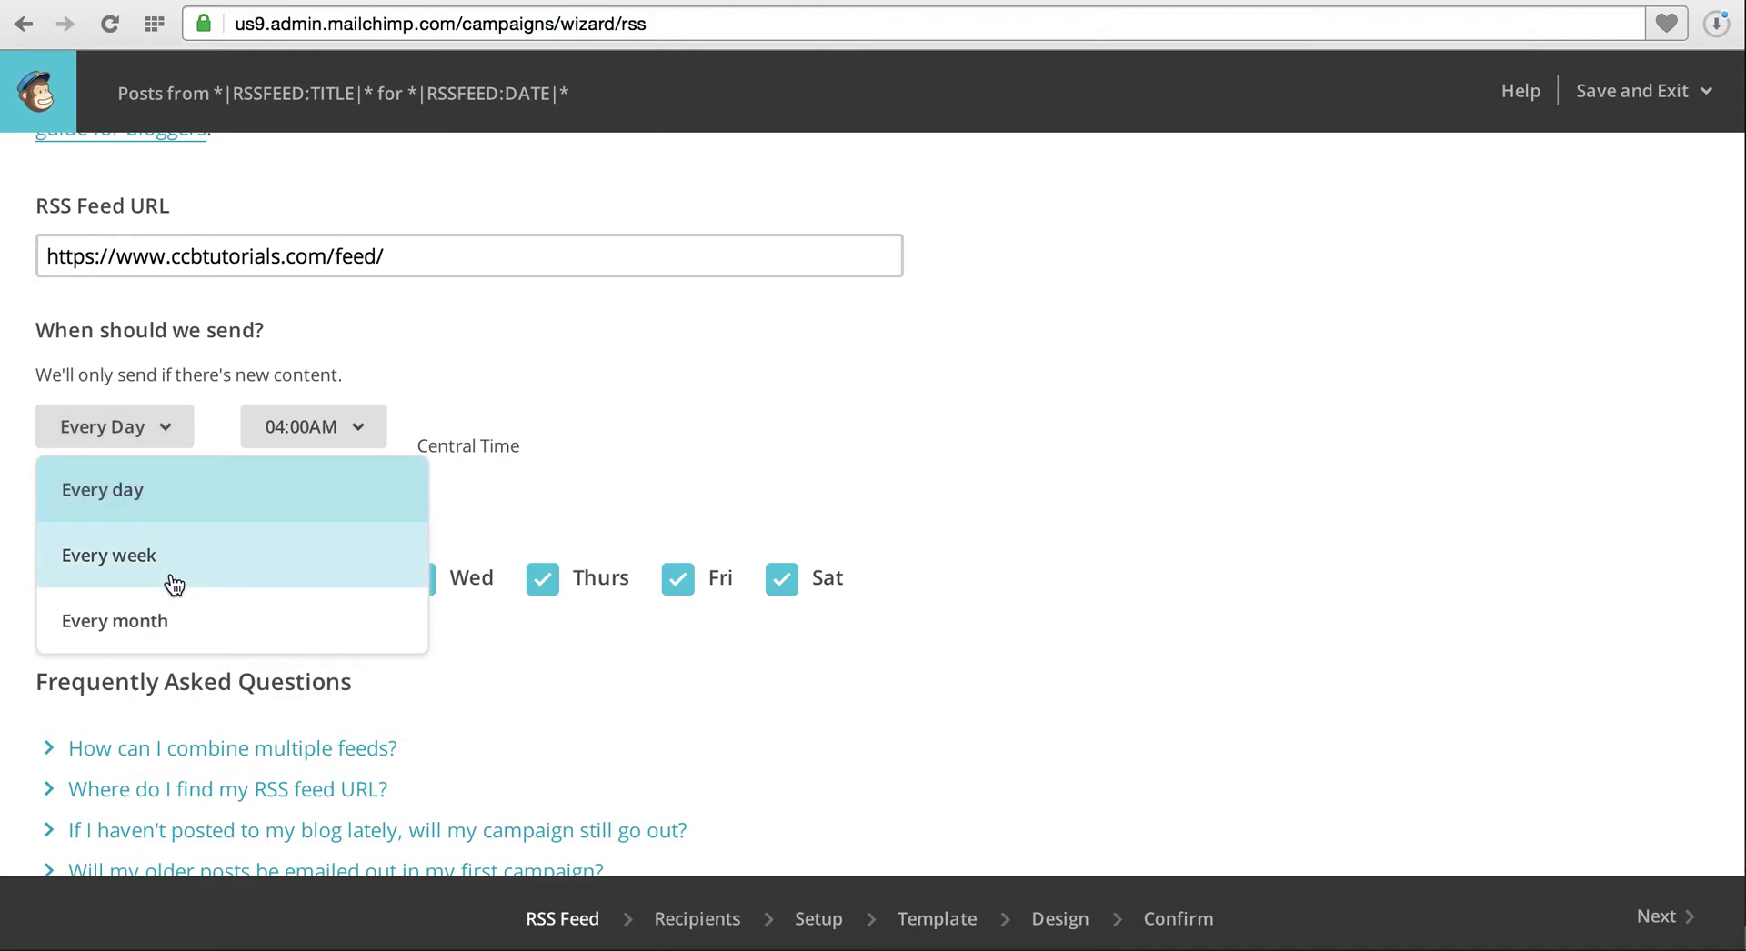
{"action": "left_click", "coordinate": [394, 505]}
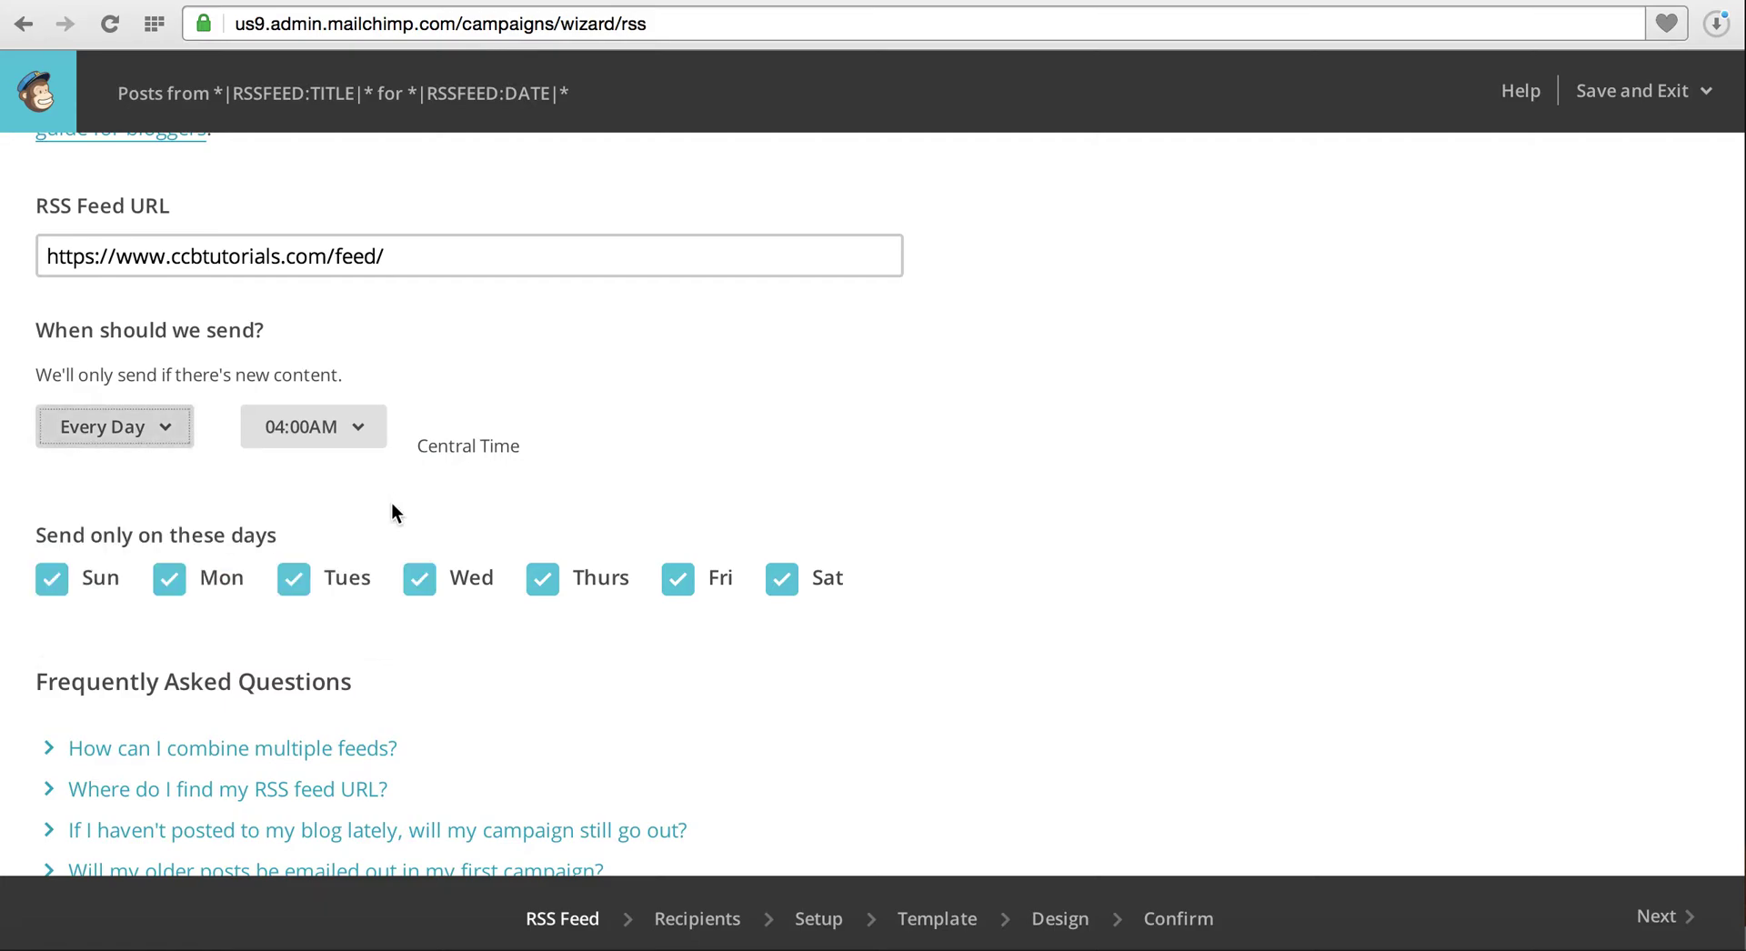
{"action": "left_click", "coordinate": [52, 580]}
{"action": "left_click", "coordinate": [295, 583]}
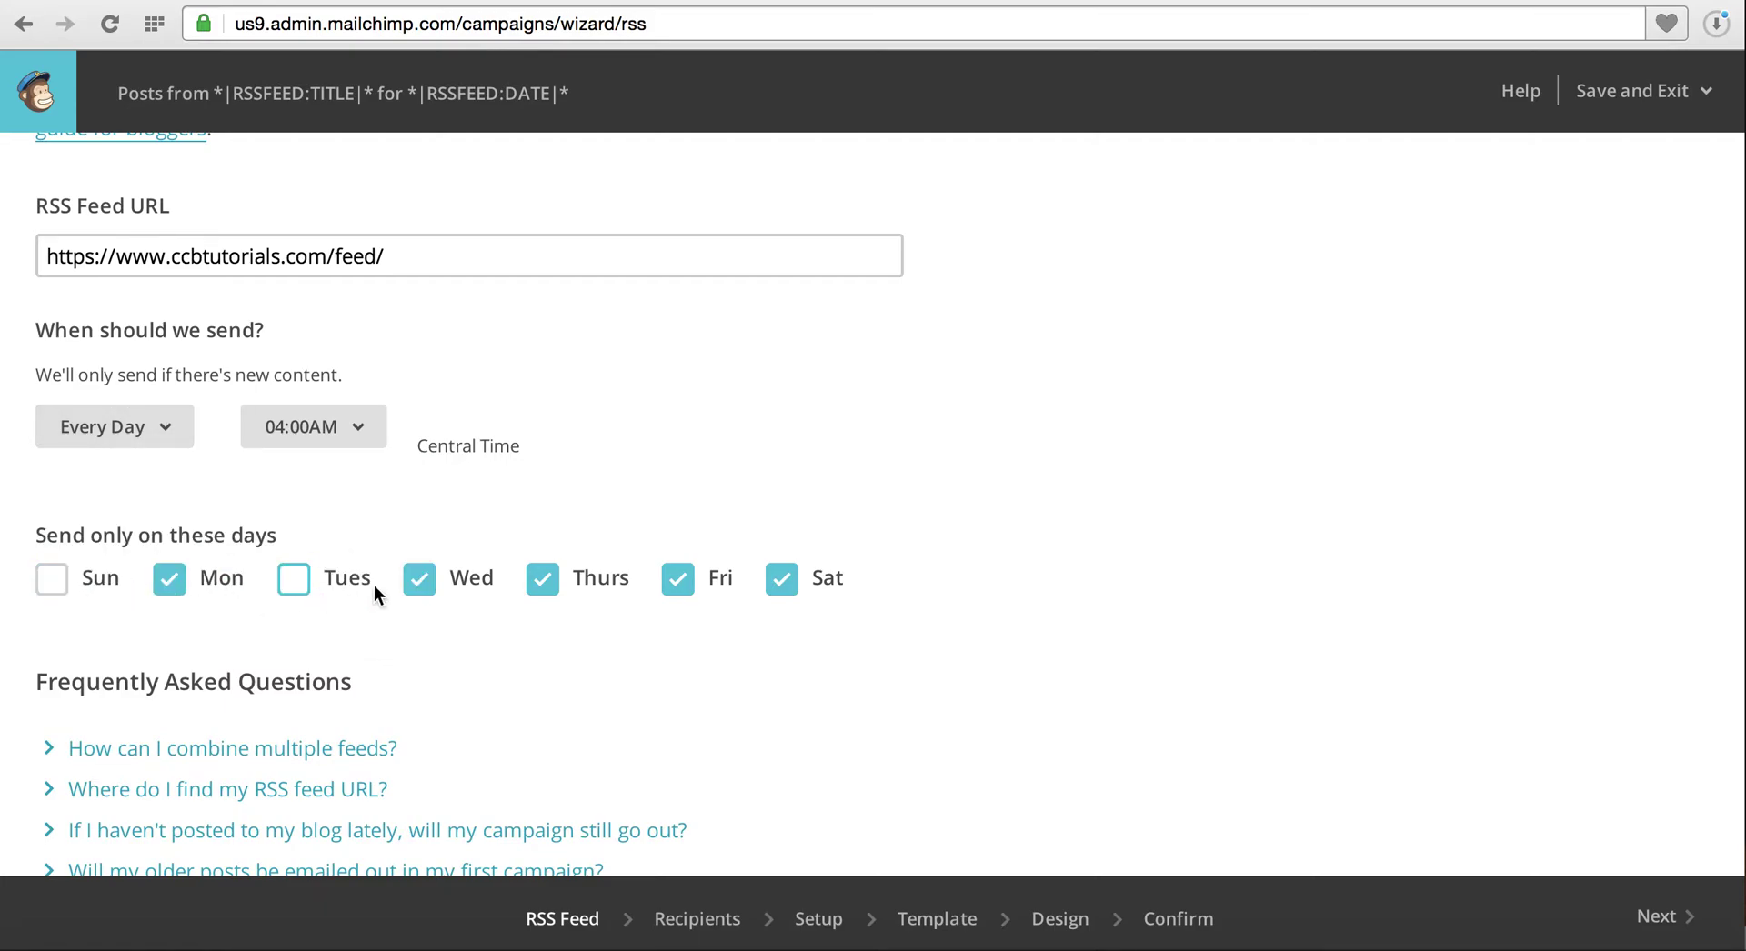
{"action": "left_click", "coordinate": [427, 586]}
{"action": "left_click", "coordinate": [684, 587]}
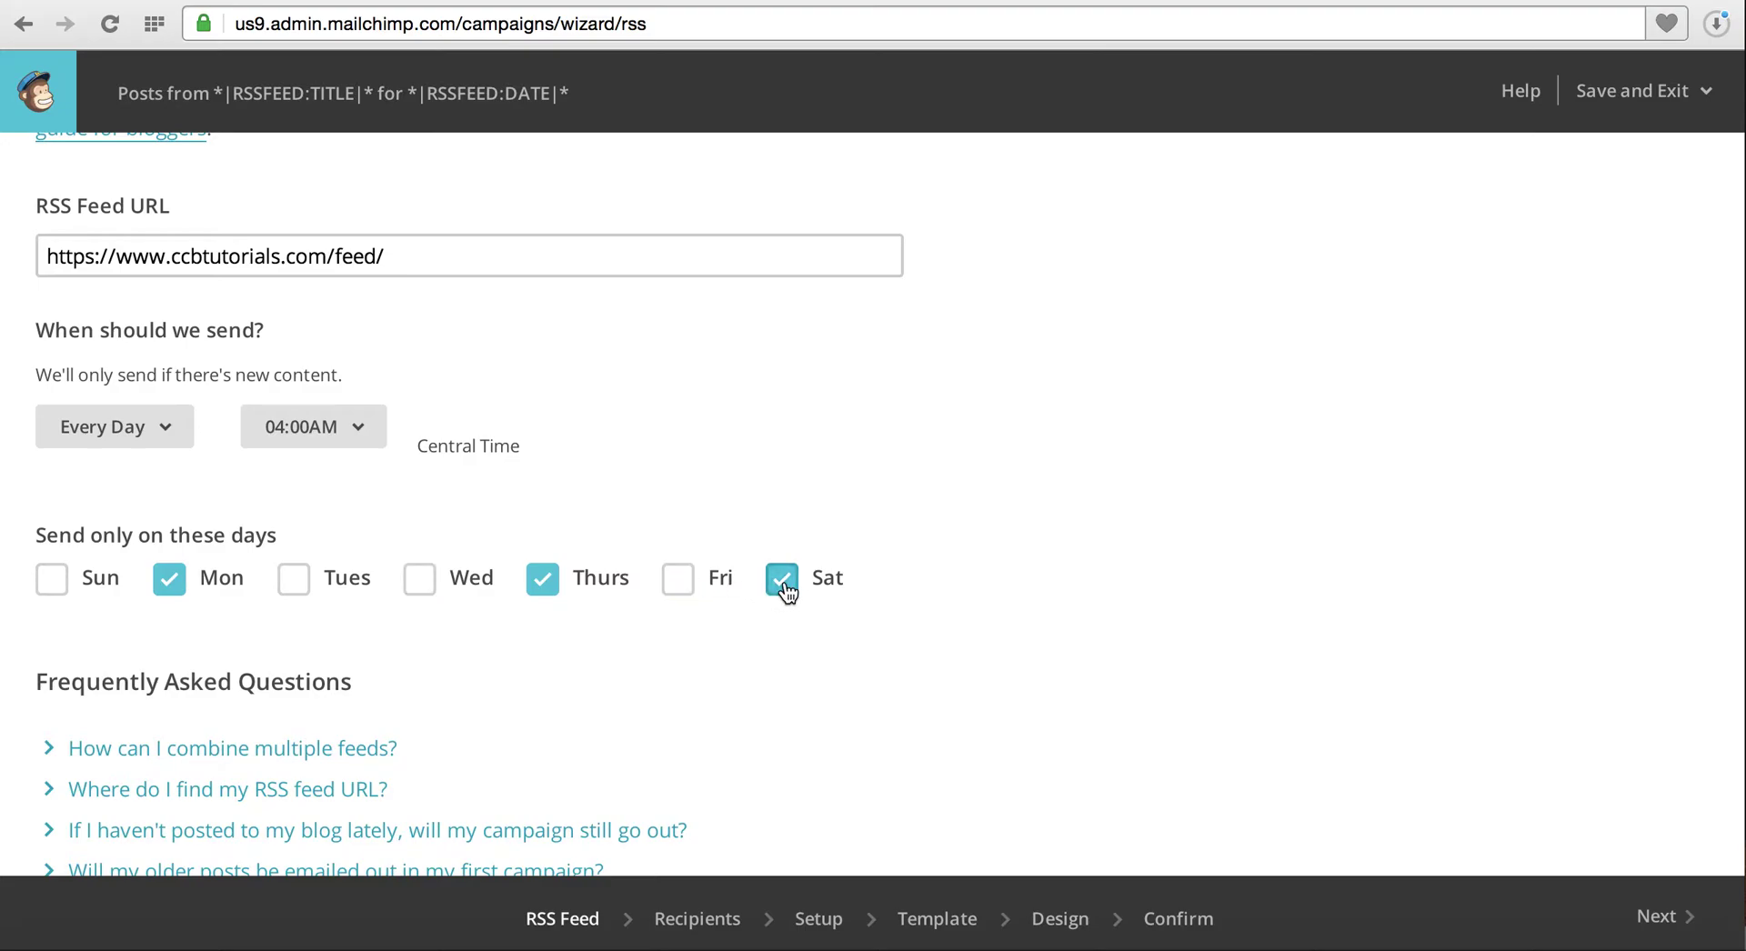
{"action": "left_click", "coordinate": [782, 580]}
Set the send time to 09:00AM
{"action": "left_click", "coordinate": [368, 437]}
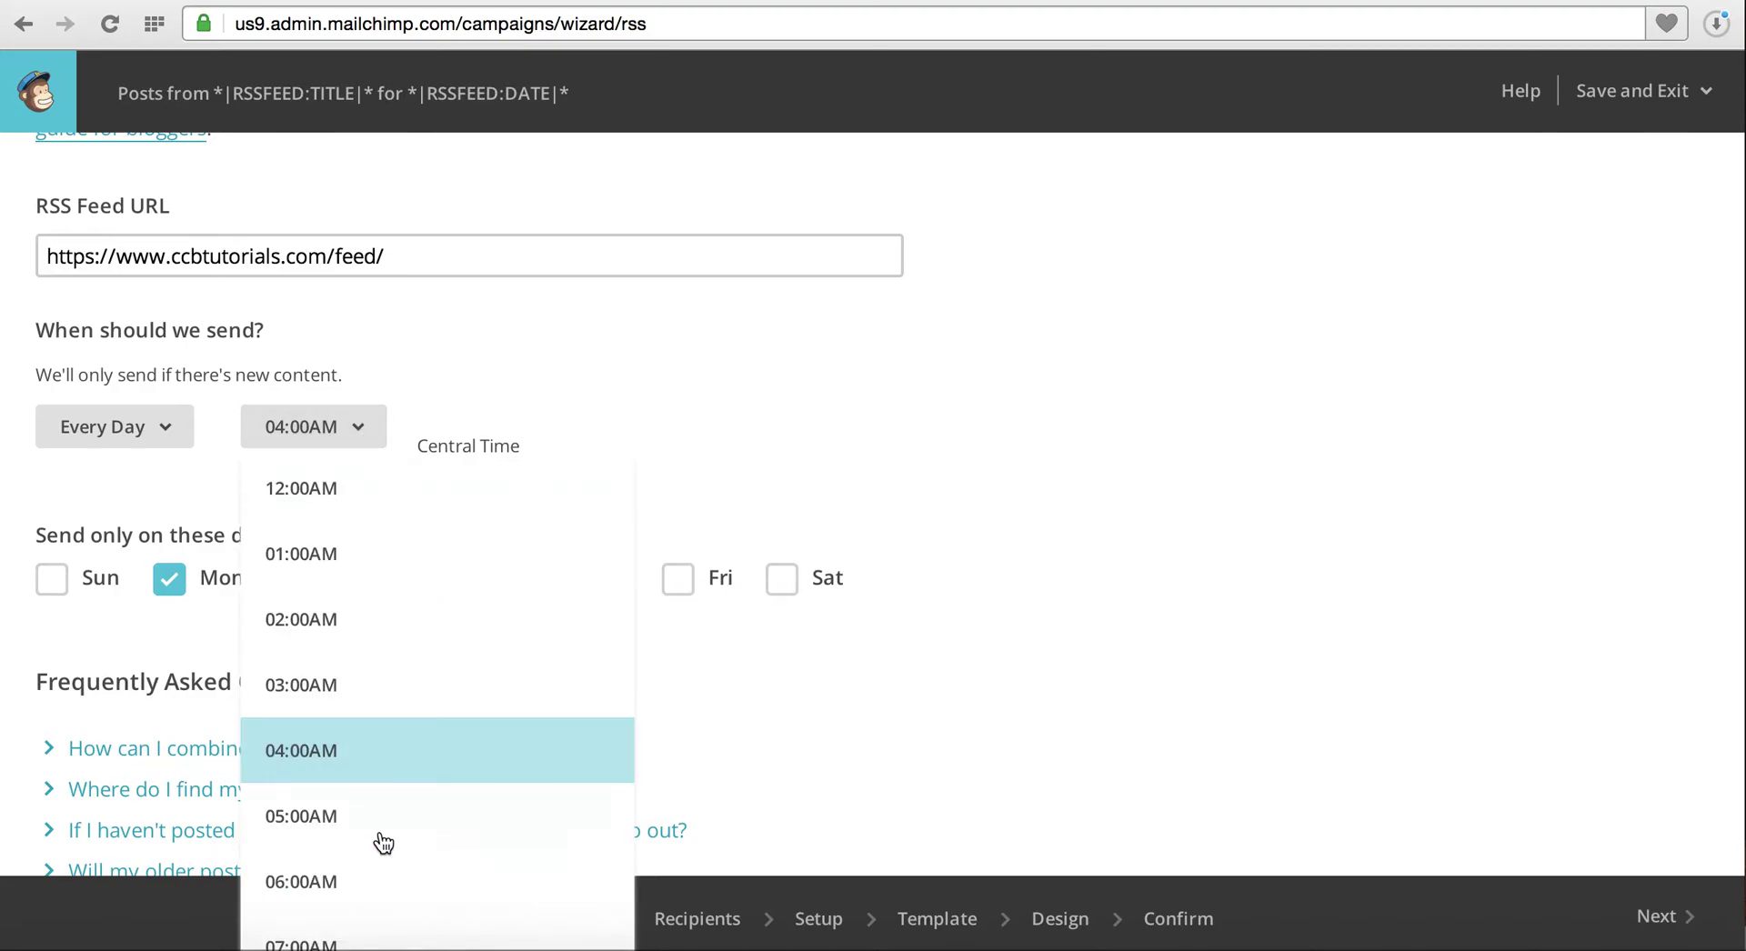
{"action": "scroll", "coordinate": [380, 840], "scroll_direction": "down", "scroll_amount": 3}
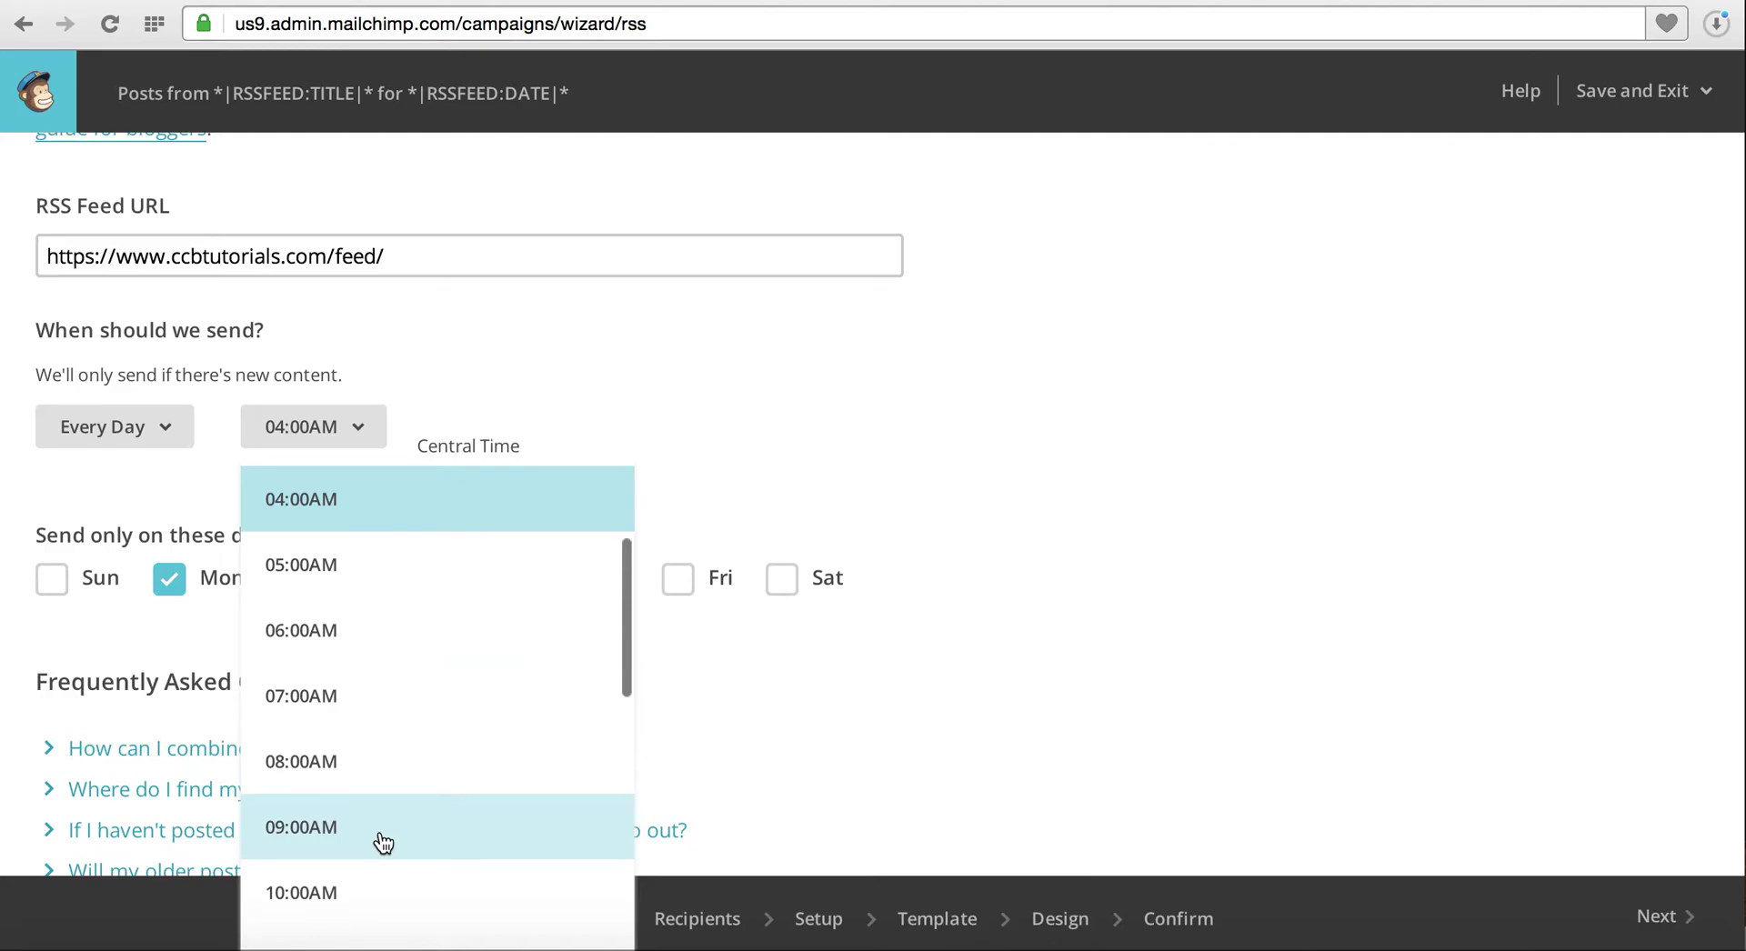
{"action": "left_click", "coordinate": [382, 846]}
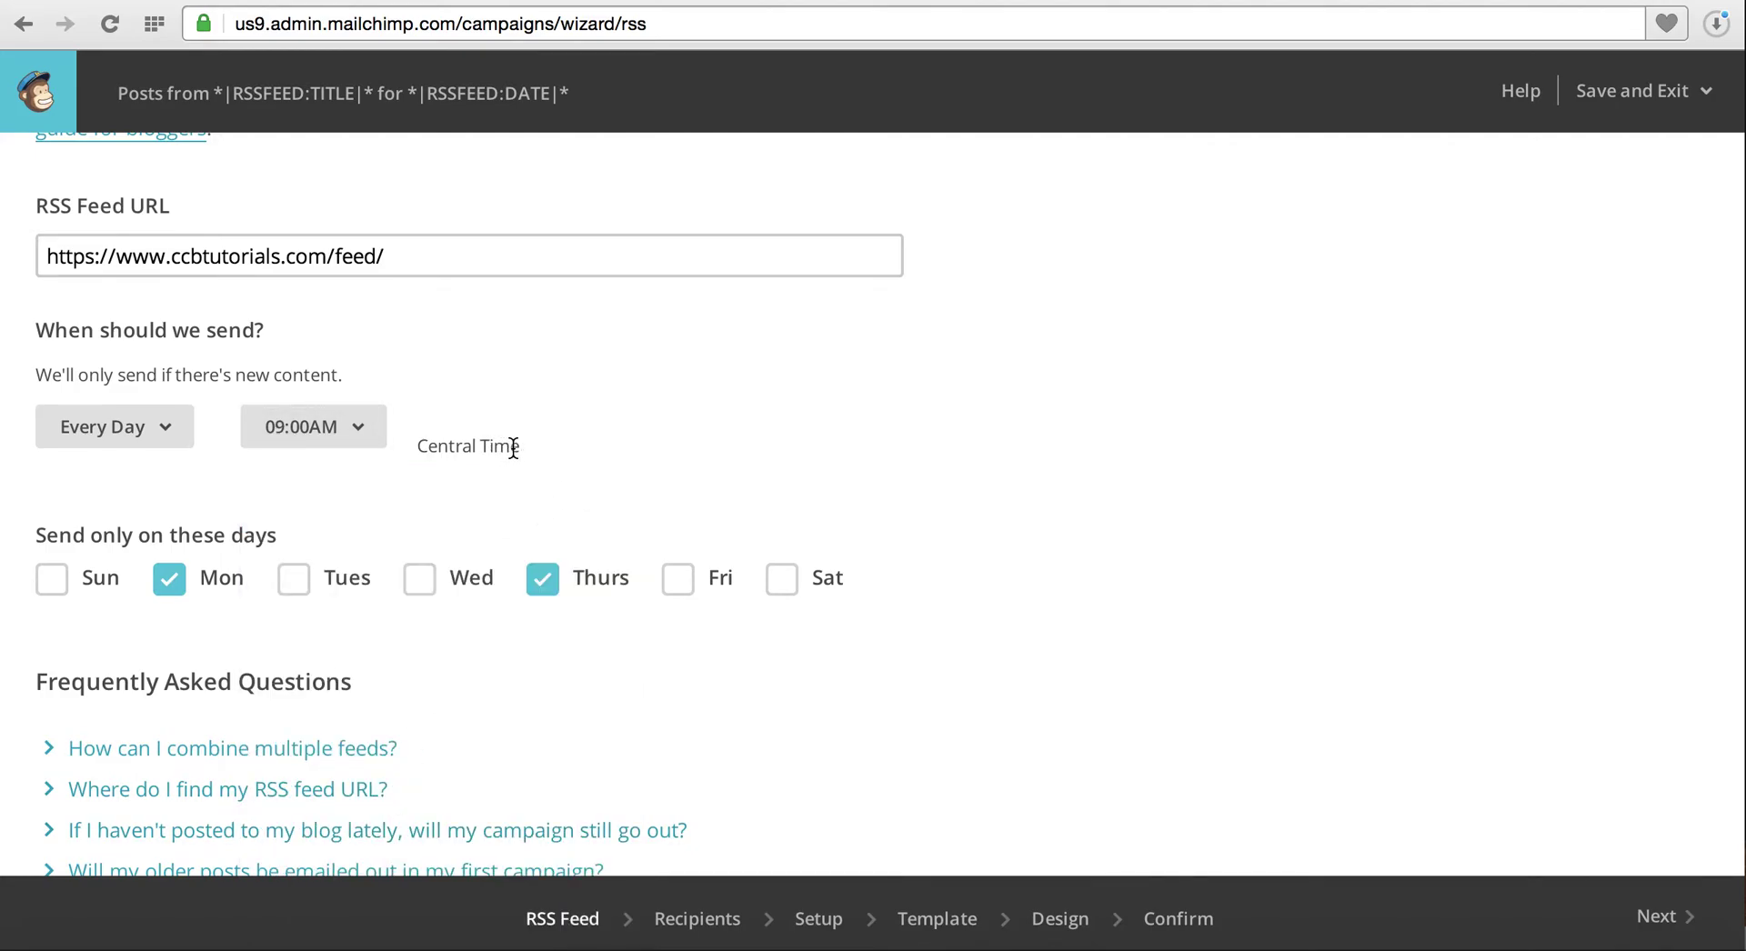
{"action": "scroll", "coordinate": [513, 446], "scroll_direction": "up", "scroll_amount": 3}
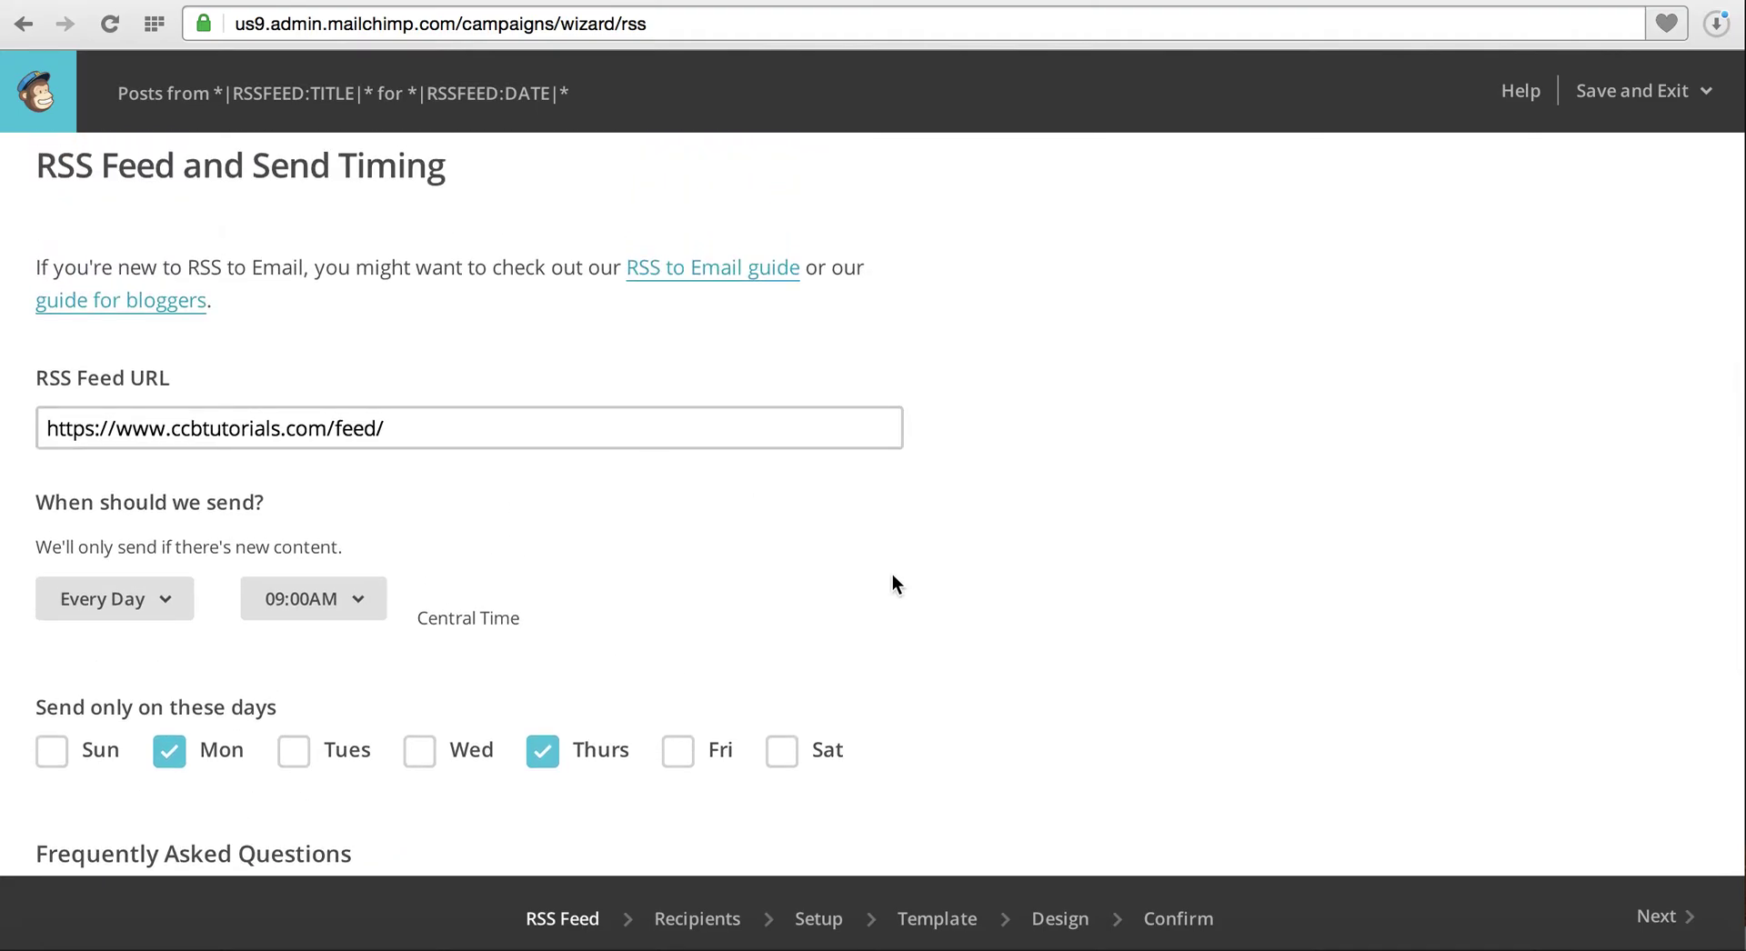
{"action": "scroll", "coordinate": [892, 576], "scroll_direction": "down", "scroll_amount": 2}
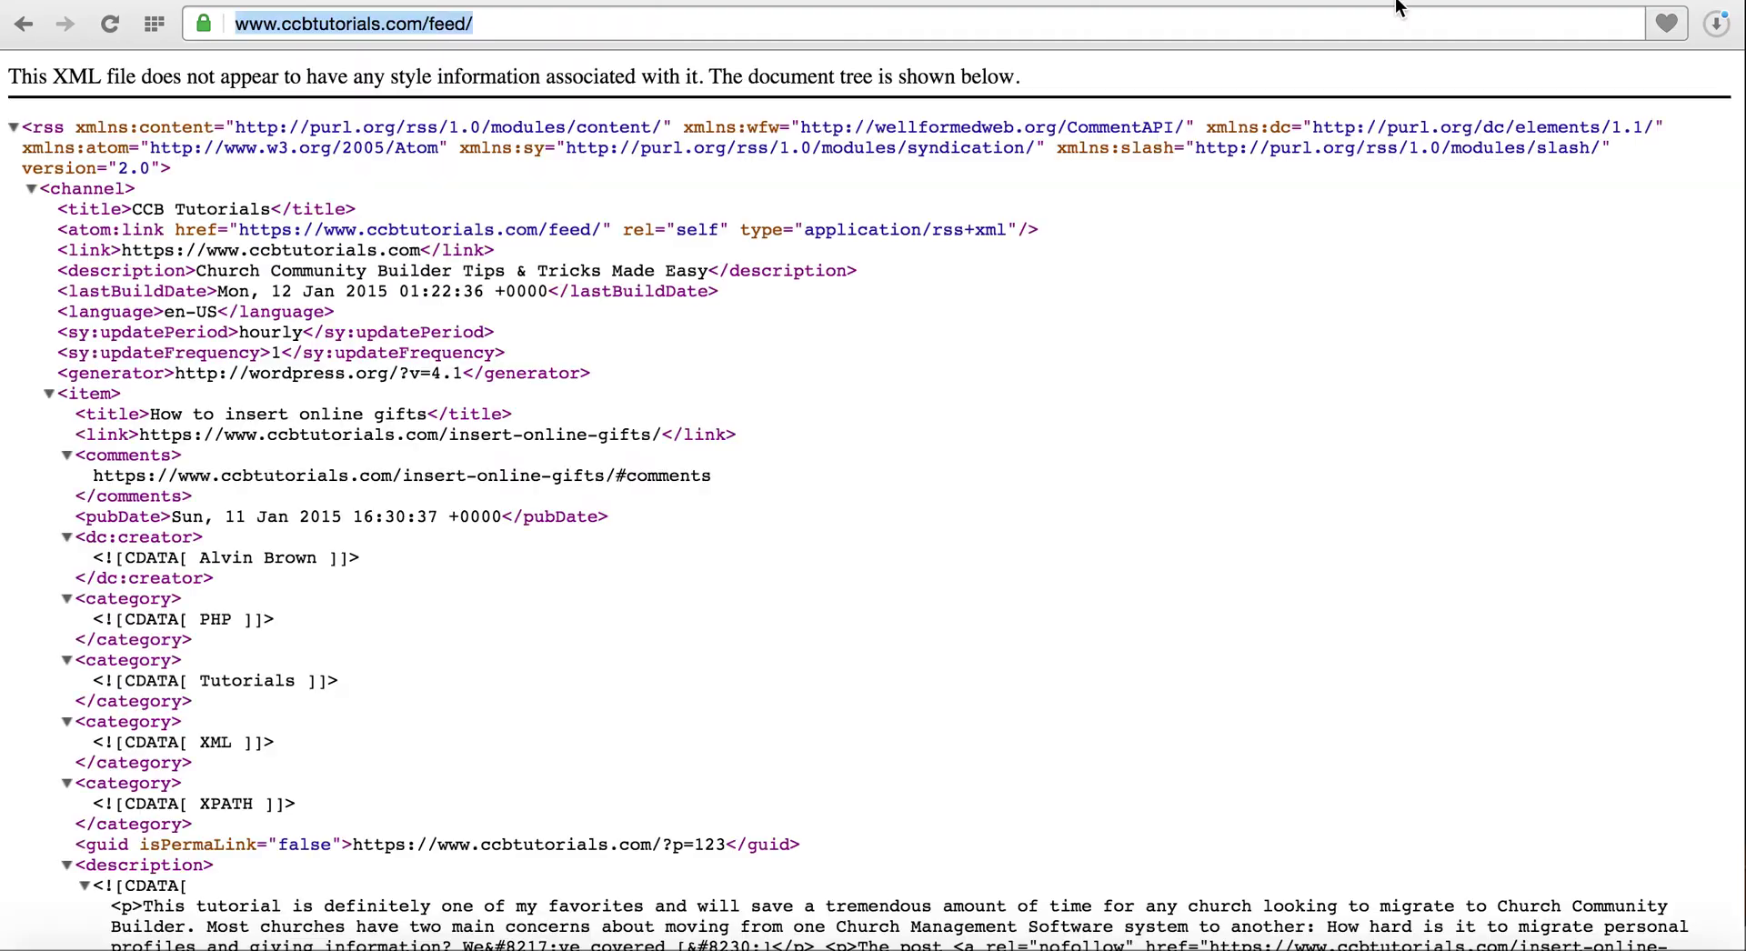
Log in to the blog's WordPress admin with the site username and password
{"action": "left_click", "coordinate": [1390, 26]}
{"action": "key", "text": "BackSpace"}
{"action": "key", "text": "BackSpace"}
{"action": "key", "text": "BackSpace"}
{"action": "key", "text": "BackSpace"}
{"action": "key", "text": "BackSpace"}
{"action": "type", "text": "wp"}
{"action": "key", "text": "Return"}
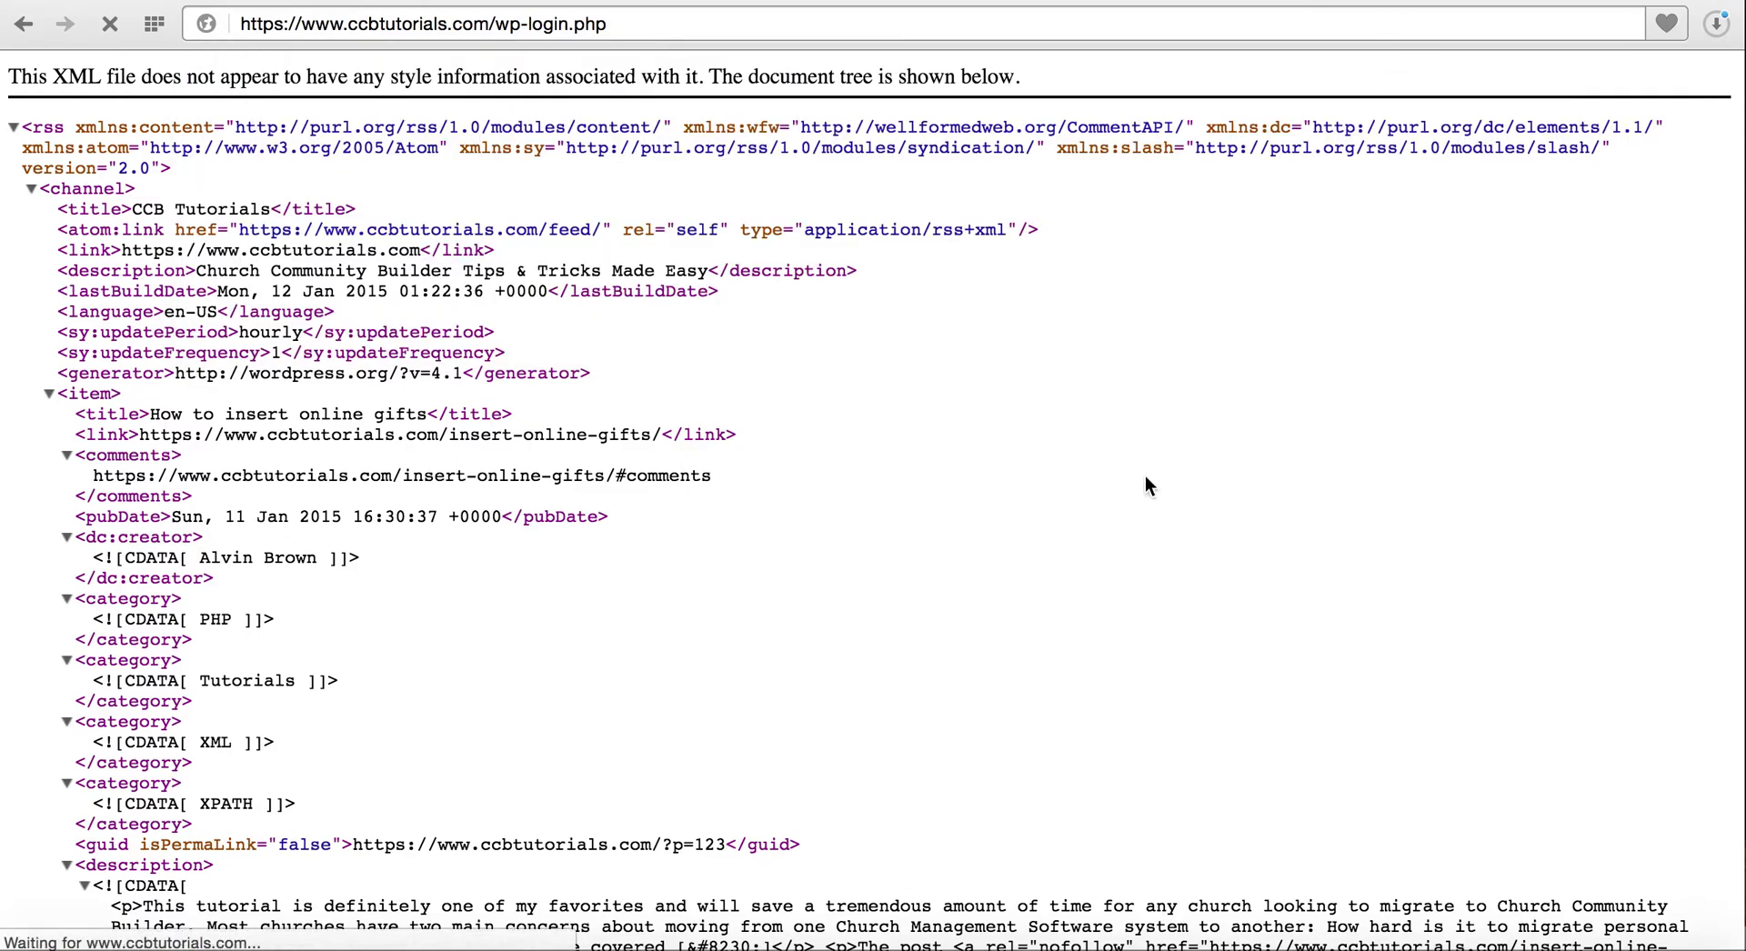
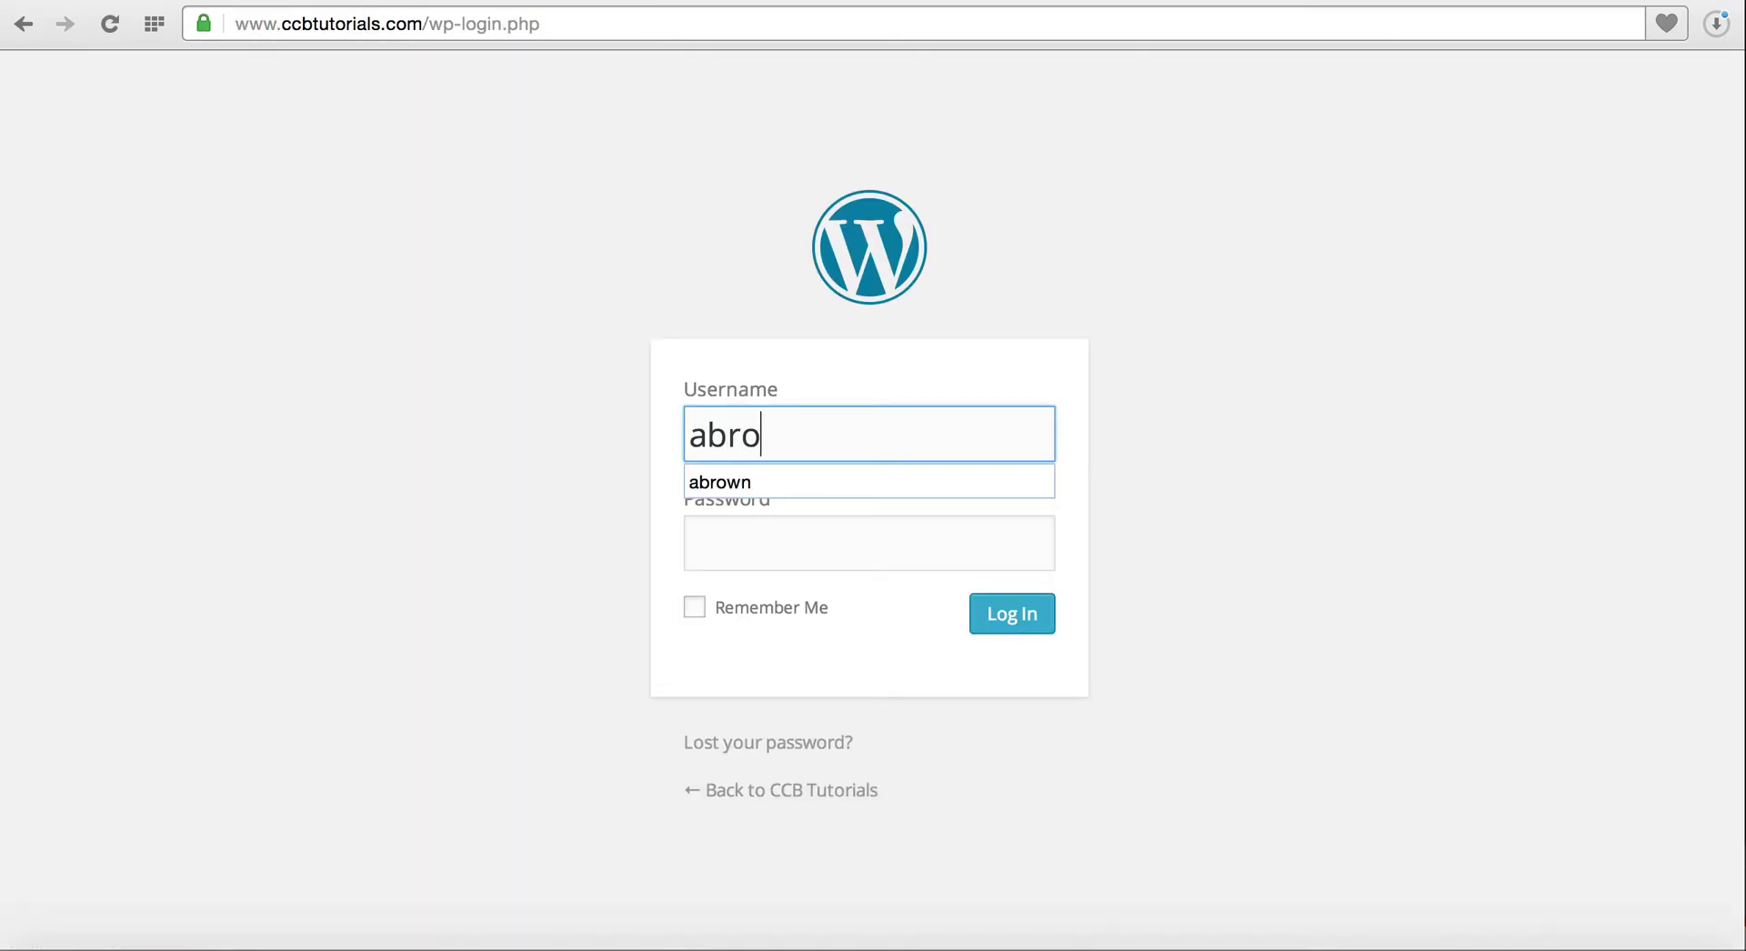
{"action": "key", "text": "Tab"}
{"action": "type", "text": "••••"}
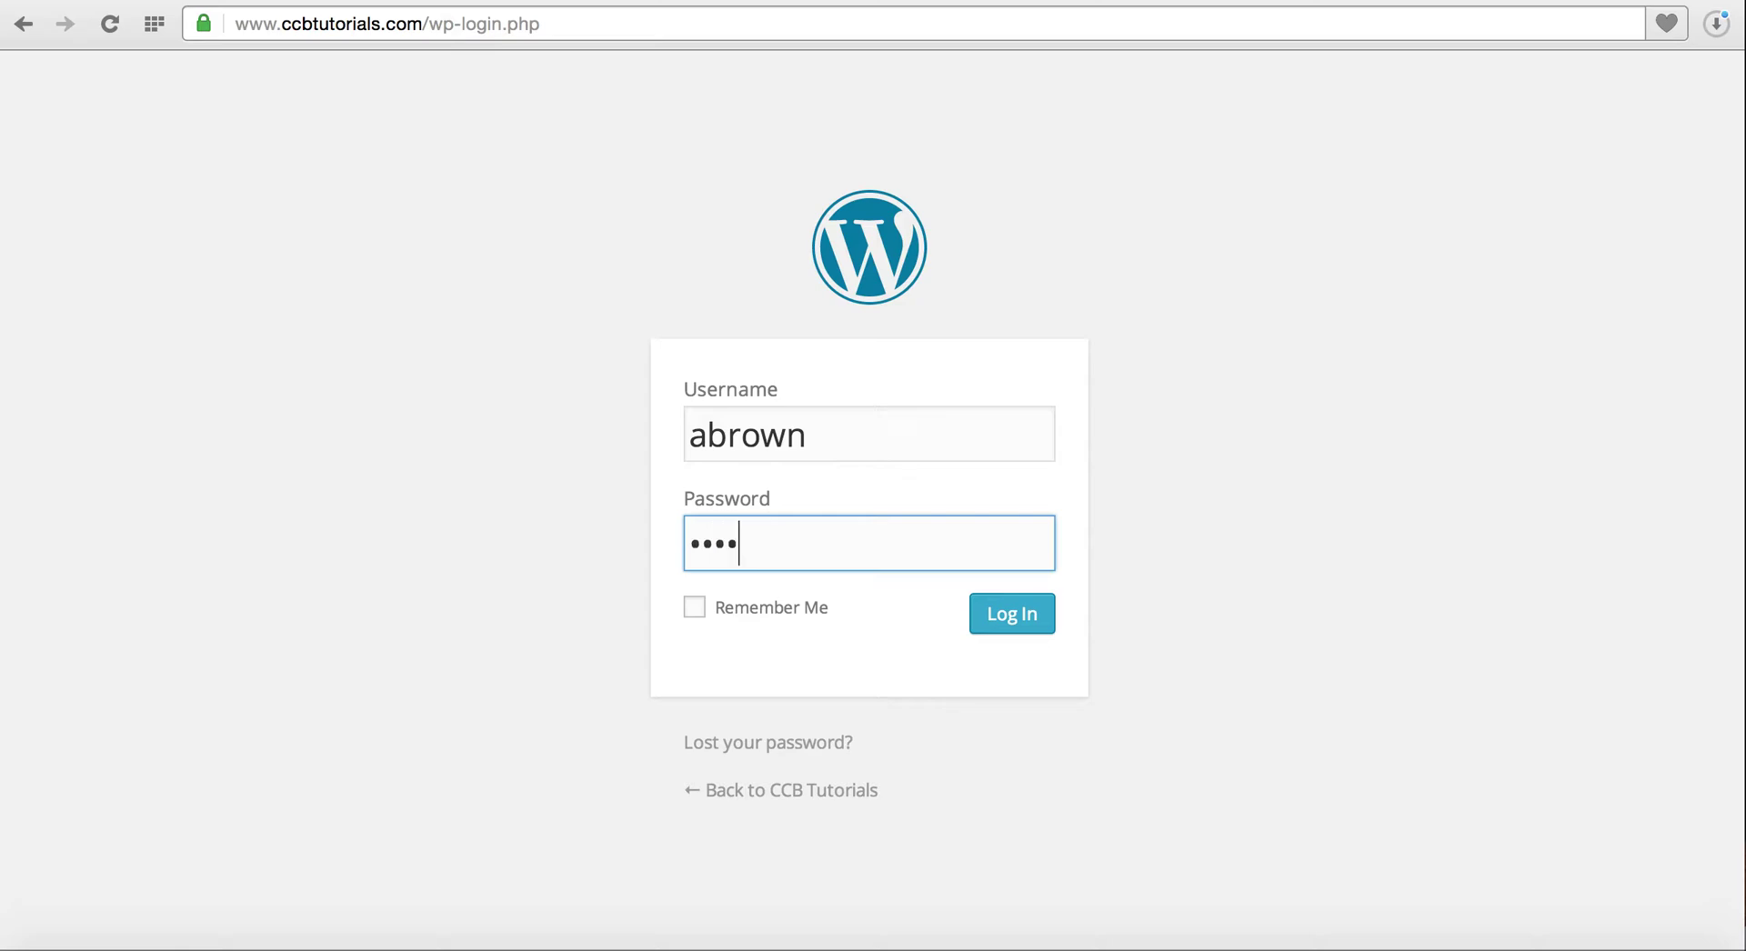
{"action": "type", "text": "•••••••"}
{"action": "key", "text": "Return"}
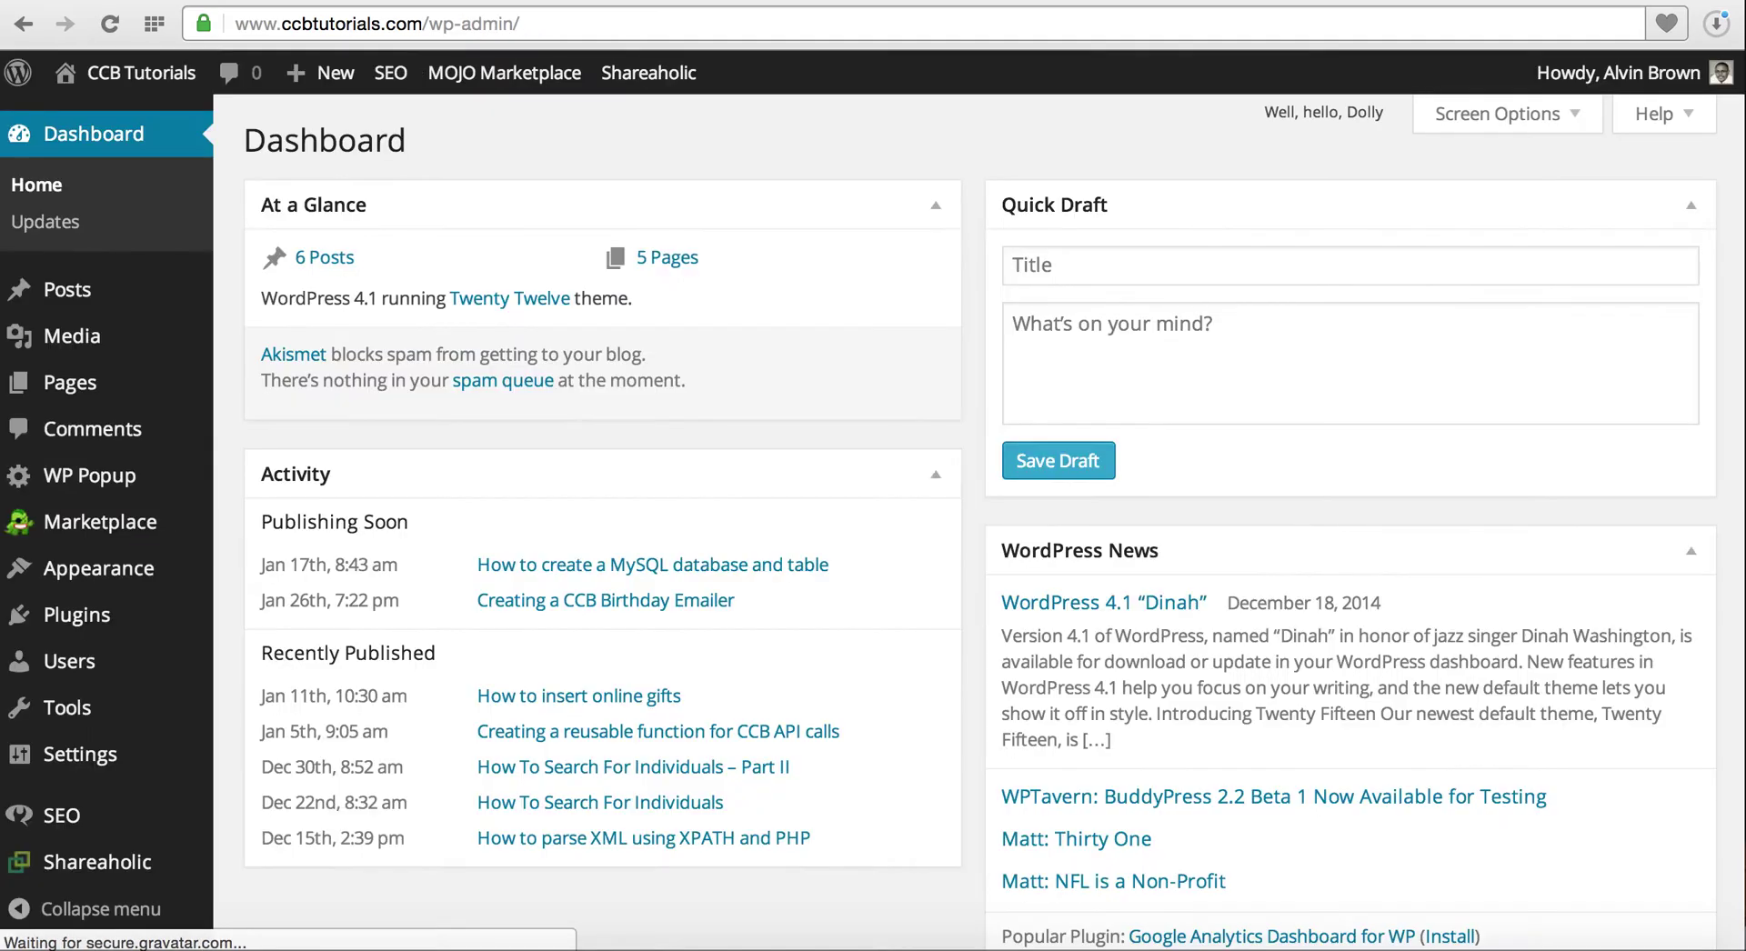
Check in Settings > General that the site timezone is Chicago
{"action": "mouse_move", "coordinate": [177, 639]}
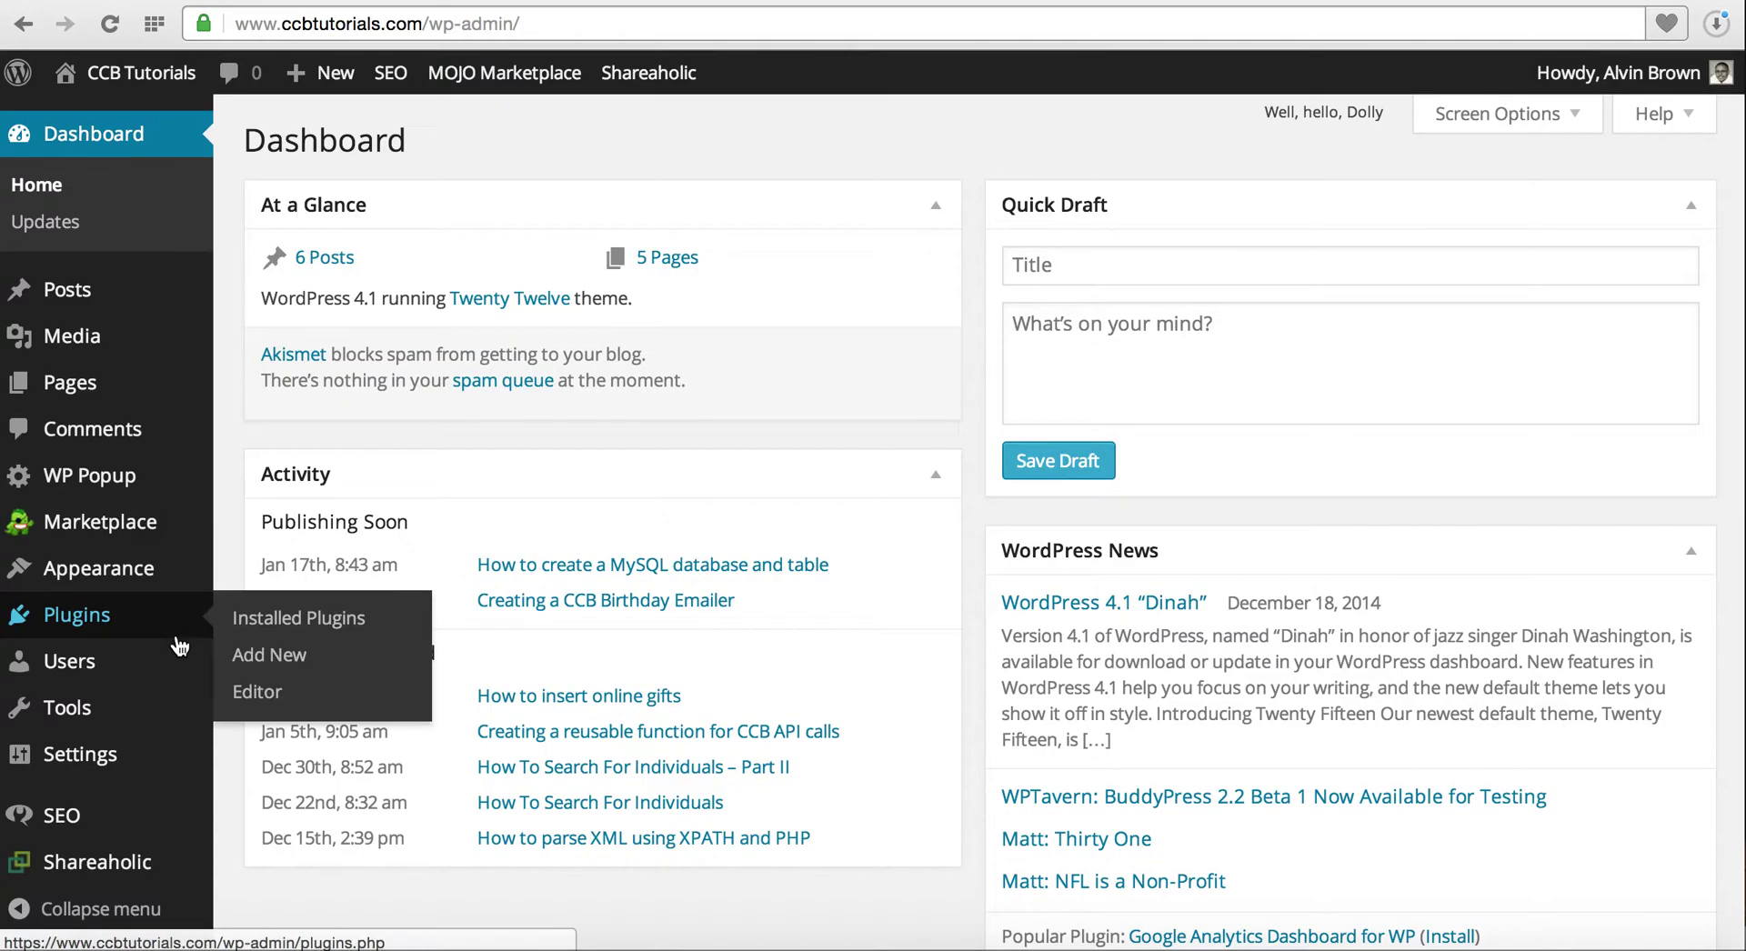
{"action": "left_click", "coordinate": [146, 762]}
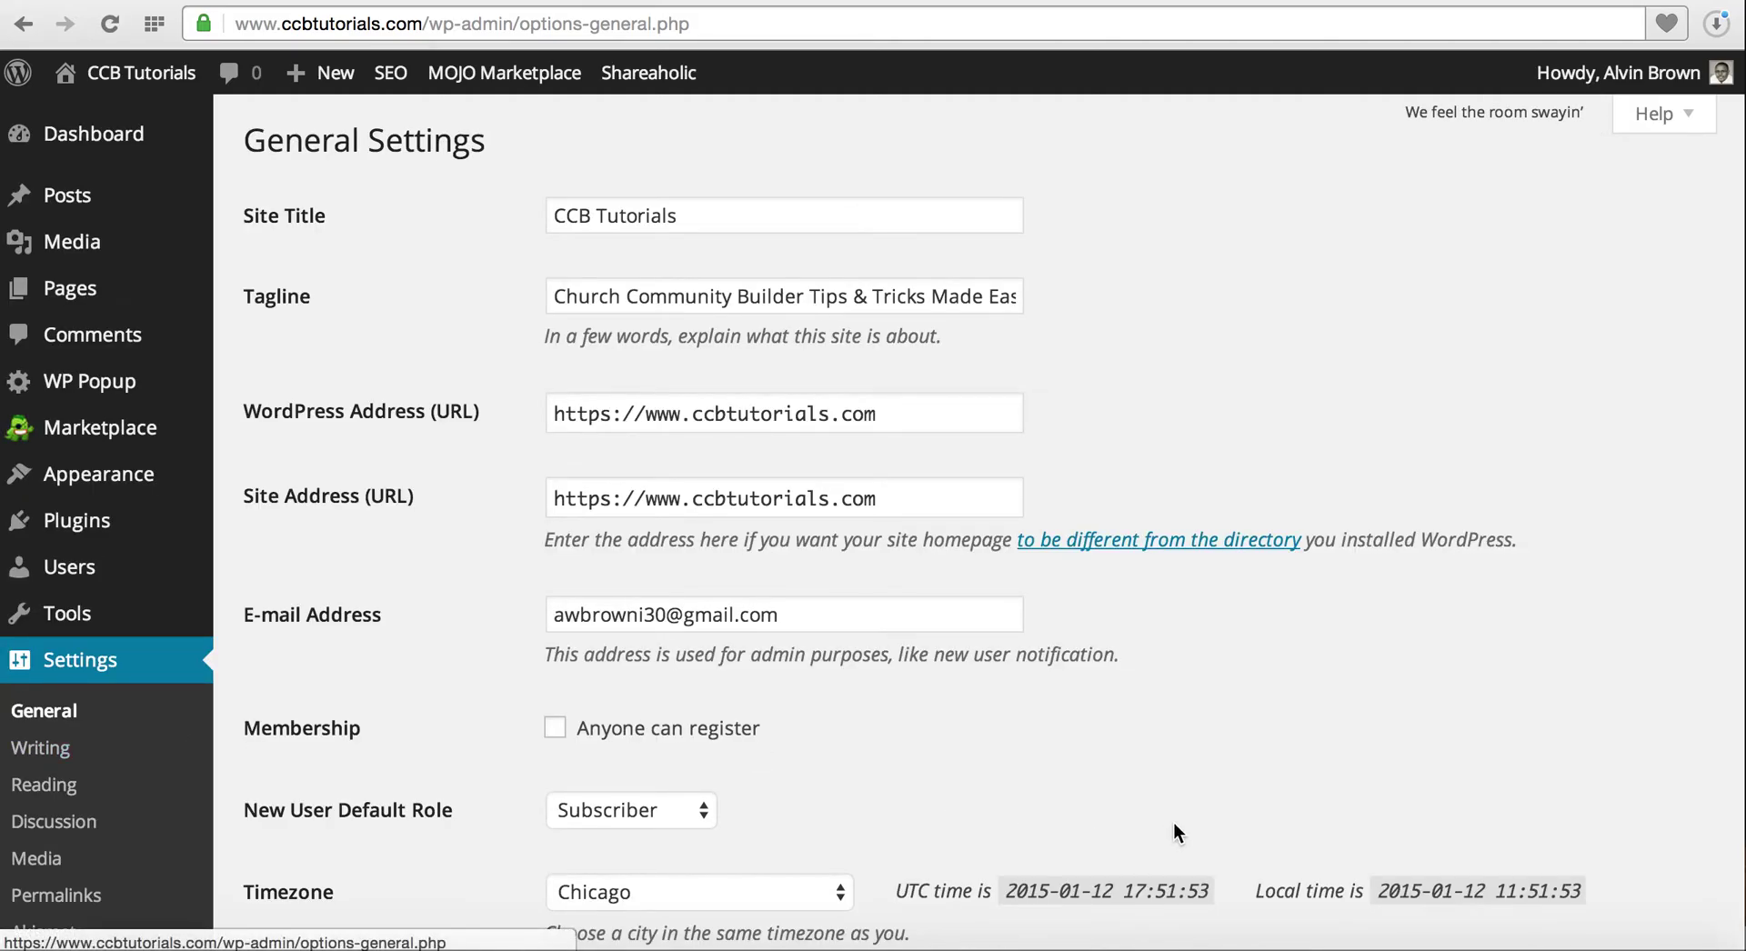
{"action": "scroll", "coordinate": [1176, 828], "scroll_direction": "down", "scroll_amount": 5}
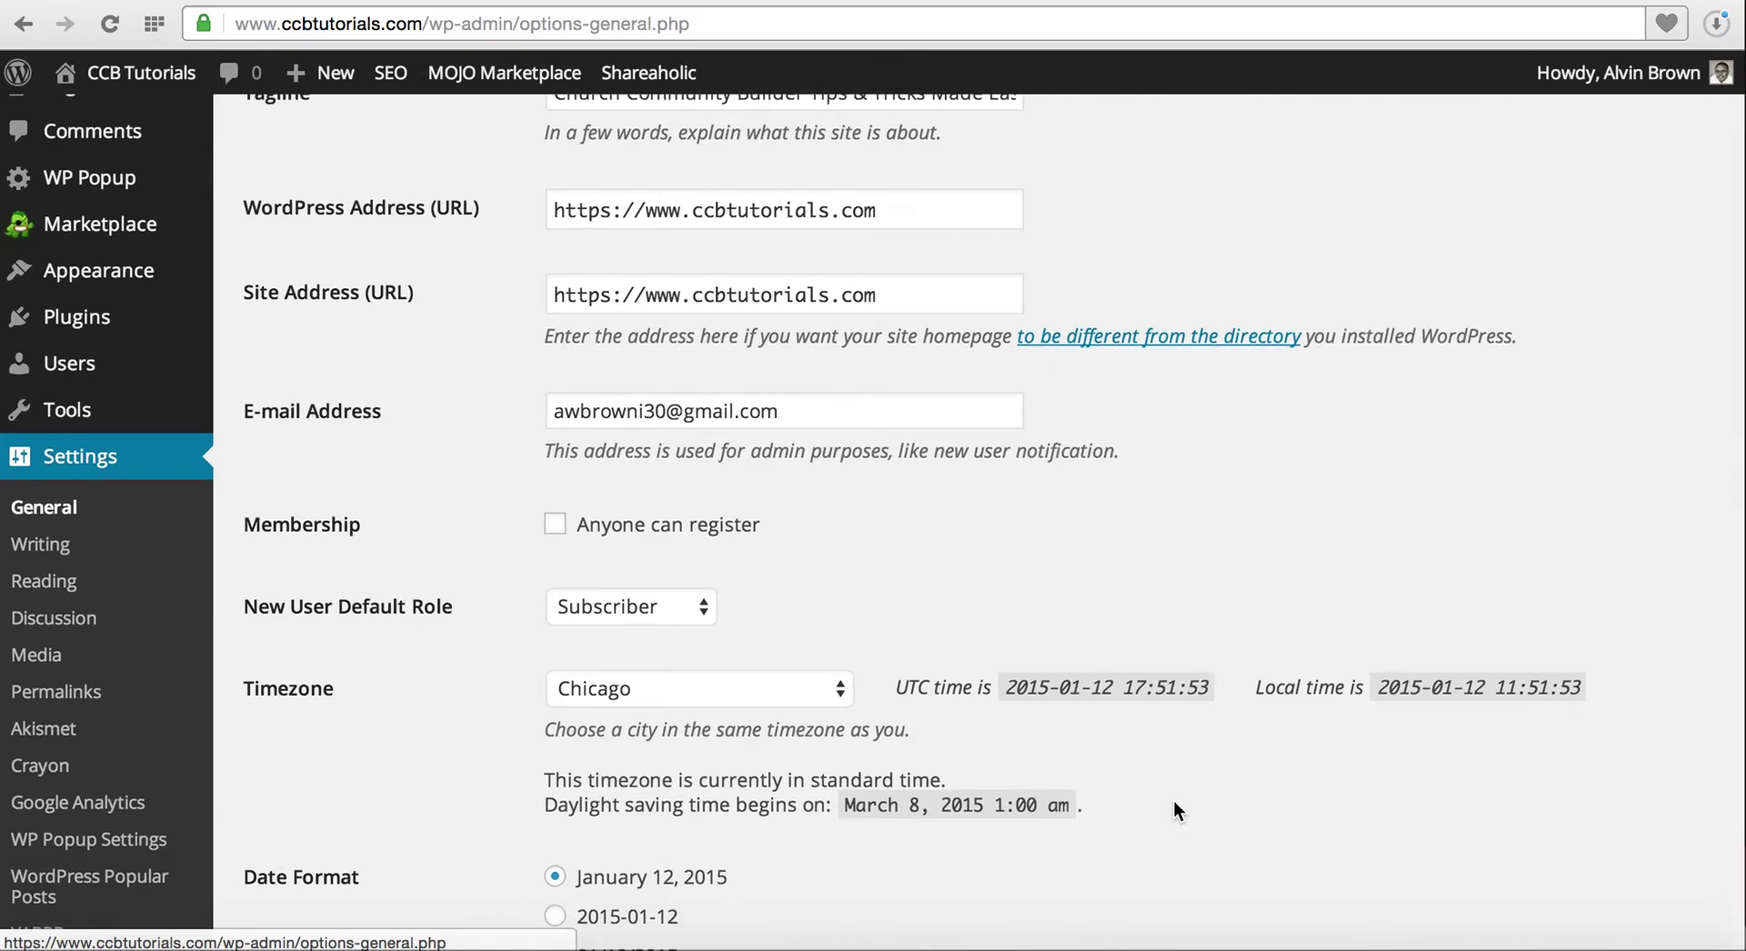
{"action": "scroll", "coordinate": [1176, 800], "scroll_direction": "down", "scroll_amount": 5}
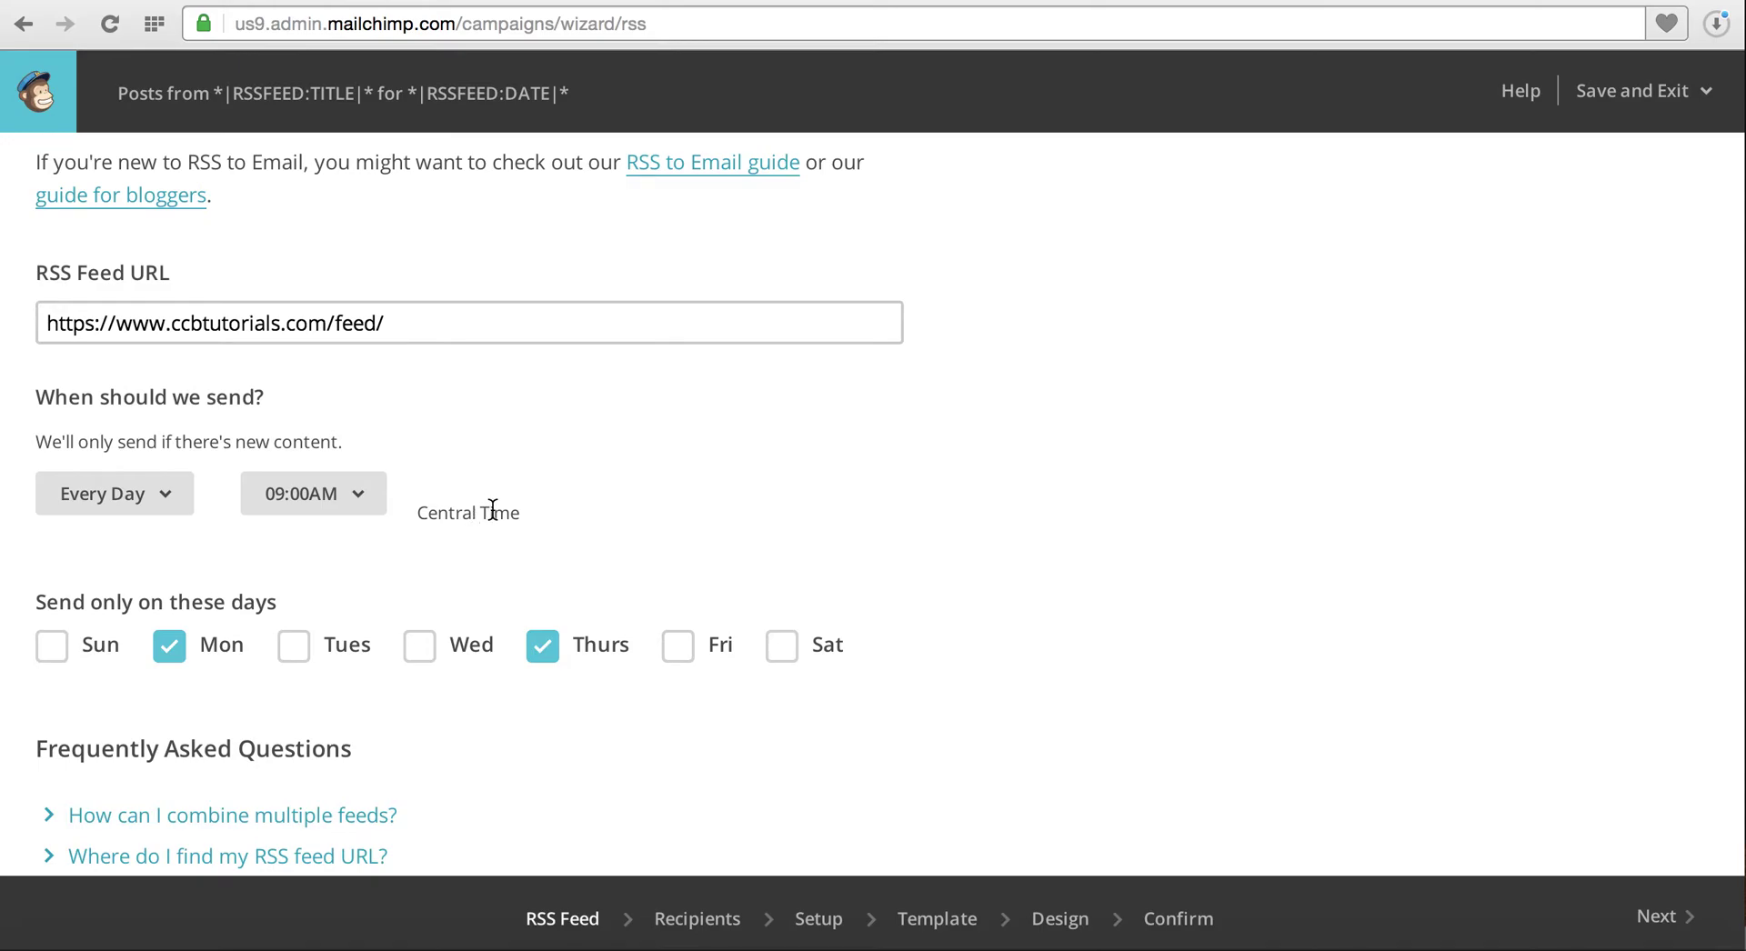
Advance to Recipients, keeping the entire CCBTutorials.com Newsletter list
{"action": "scroll", "coordinate": [1046, 591], "scroll_direction": "down", "scroll_amount": 3}
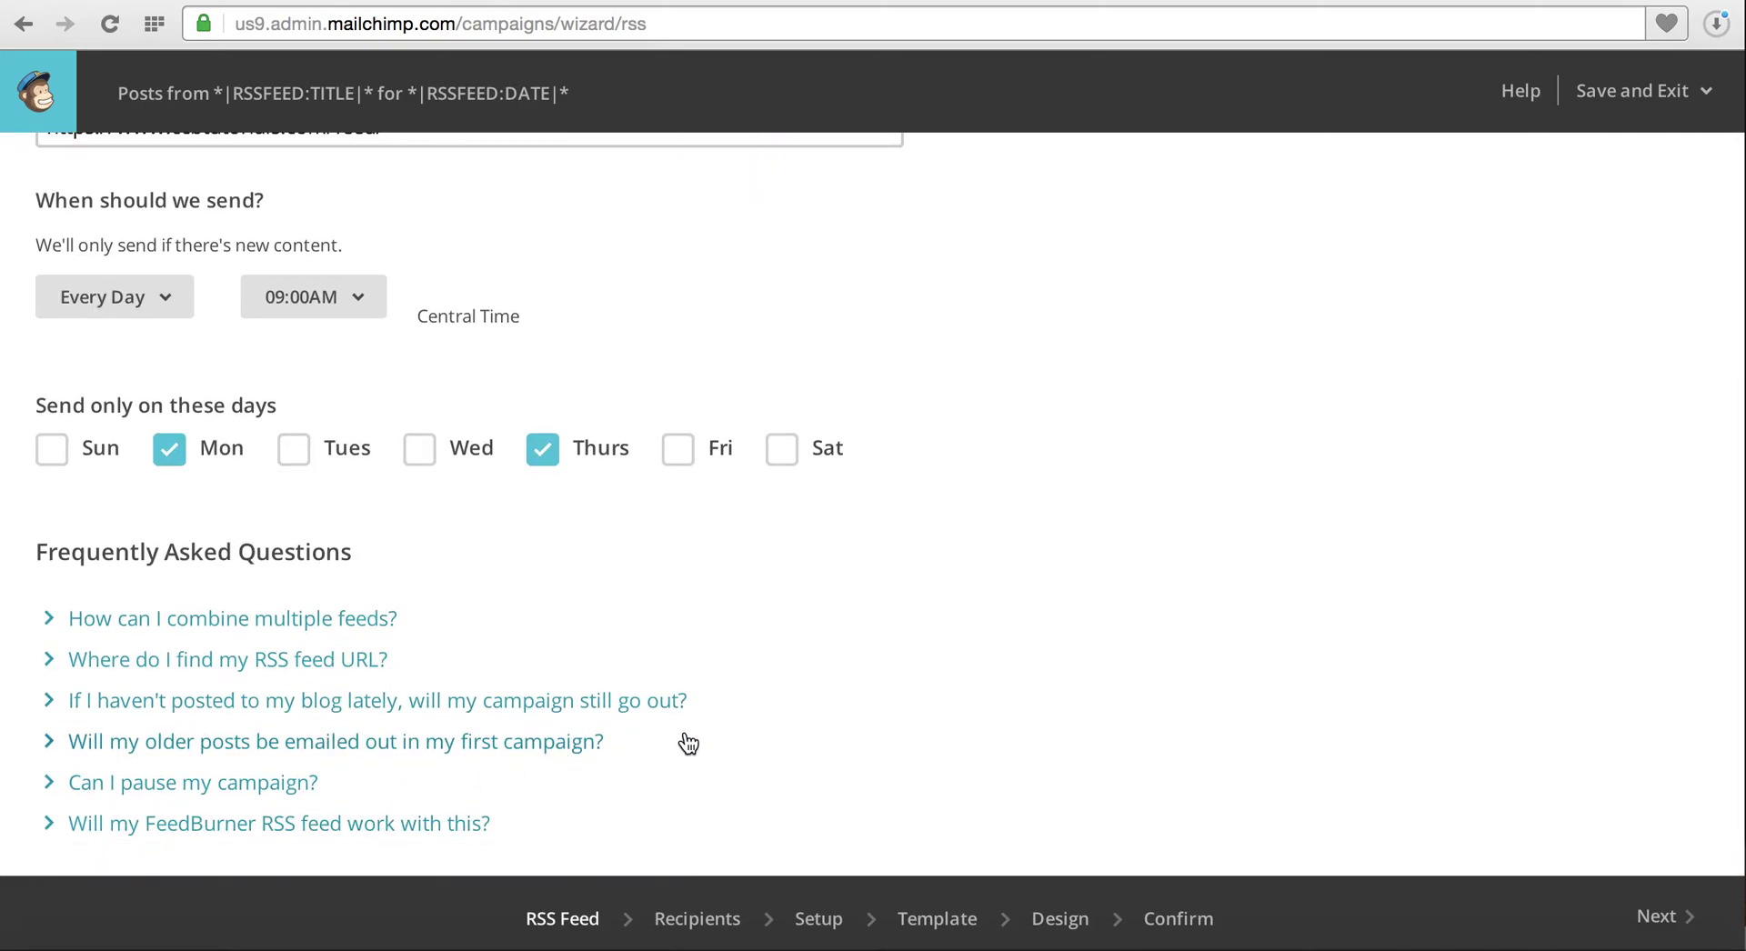
{"action": "left_click", "coordinate": [1688, 924]}
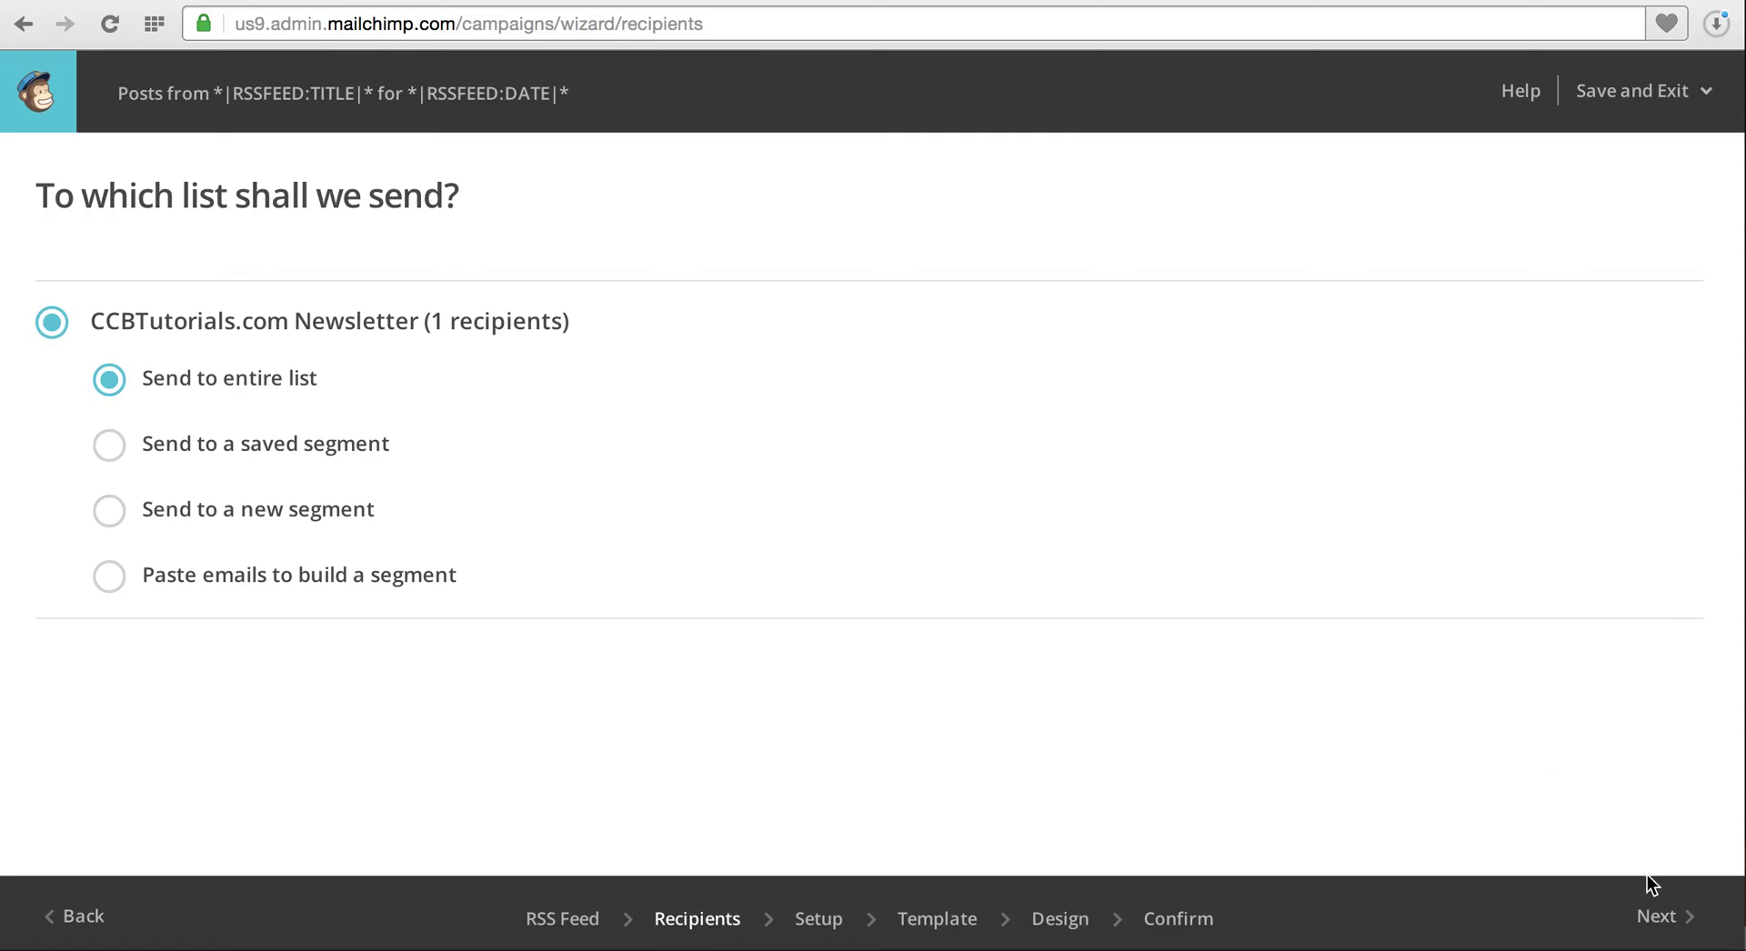
Name the campaign CCB #3 from the CCB #2 suggestion and review subject and from name
{"action": "left_click", "coordinate": [1664, 921]}
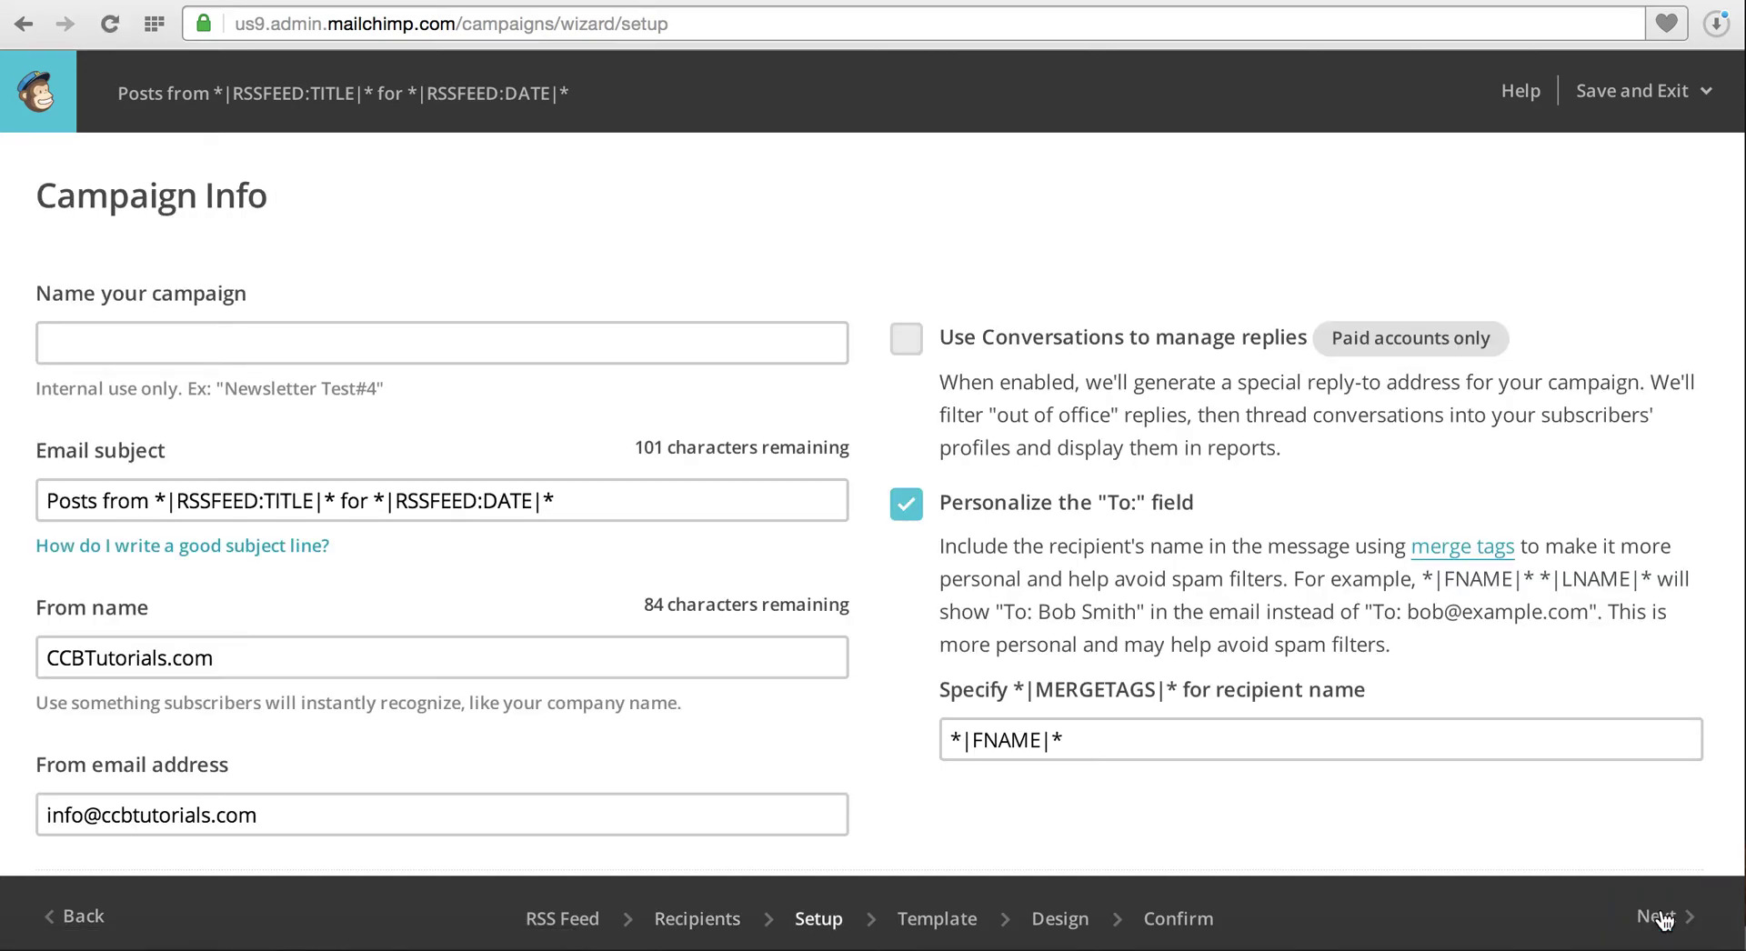
{"action": "left_click", "coordinate": [801, 343]}
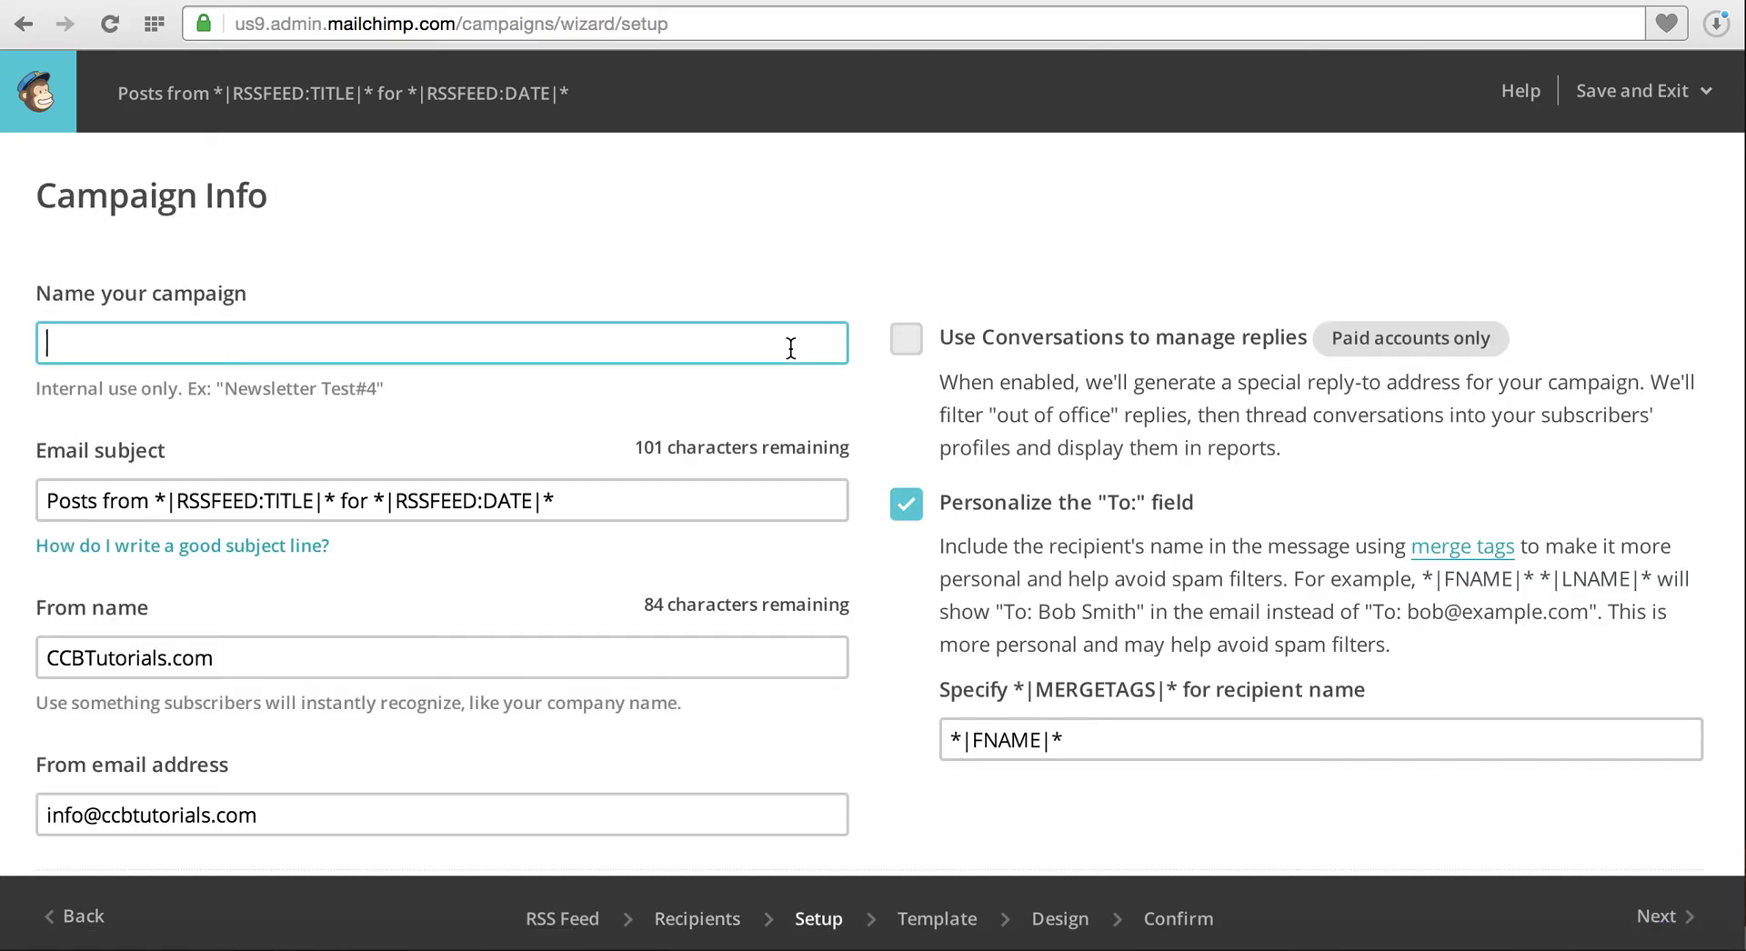
{"action": "type", "text": "C"}
{"action": "key", "text": "Down"}
{"action": "key", "text": "Return"}
{"action": "key", "text": "BackSpace"}
{"action": "type", "text": "3"}
{"action": "left_click", "coordinate": [882, 256]}
{"action": "scroll", "coordinate": [881, 255], "scroll_direction": "down", "scroll_amount": 3}
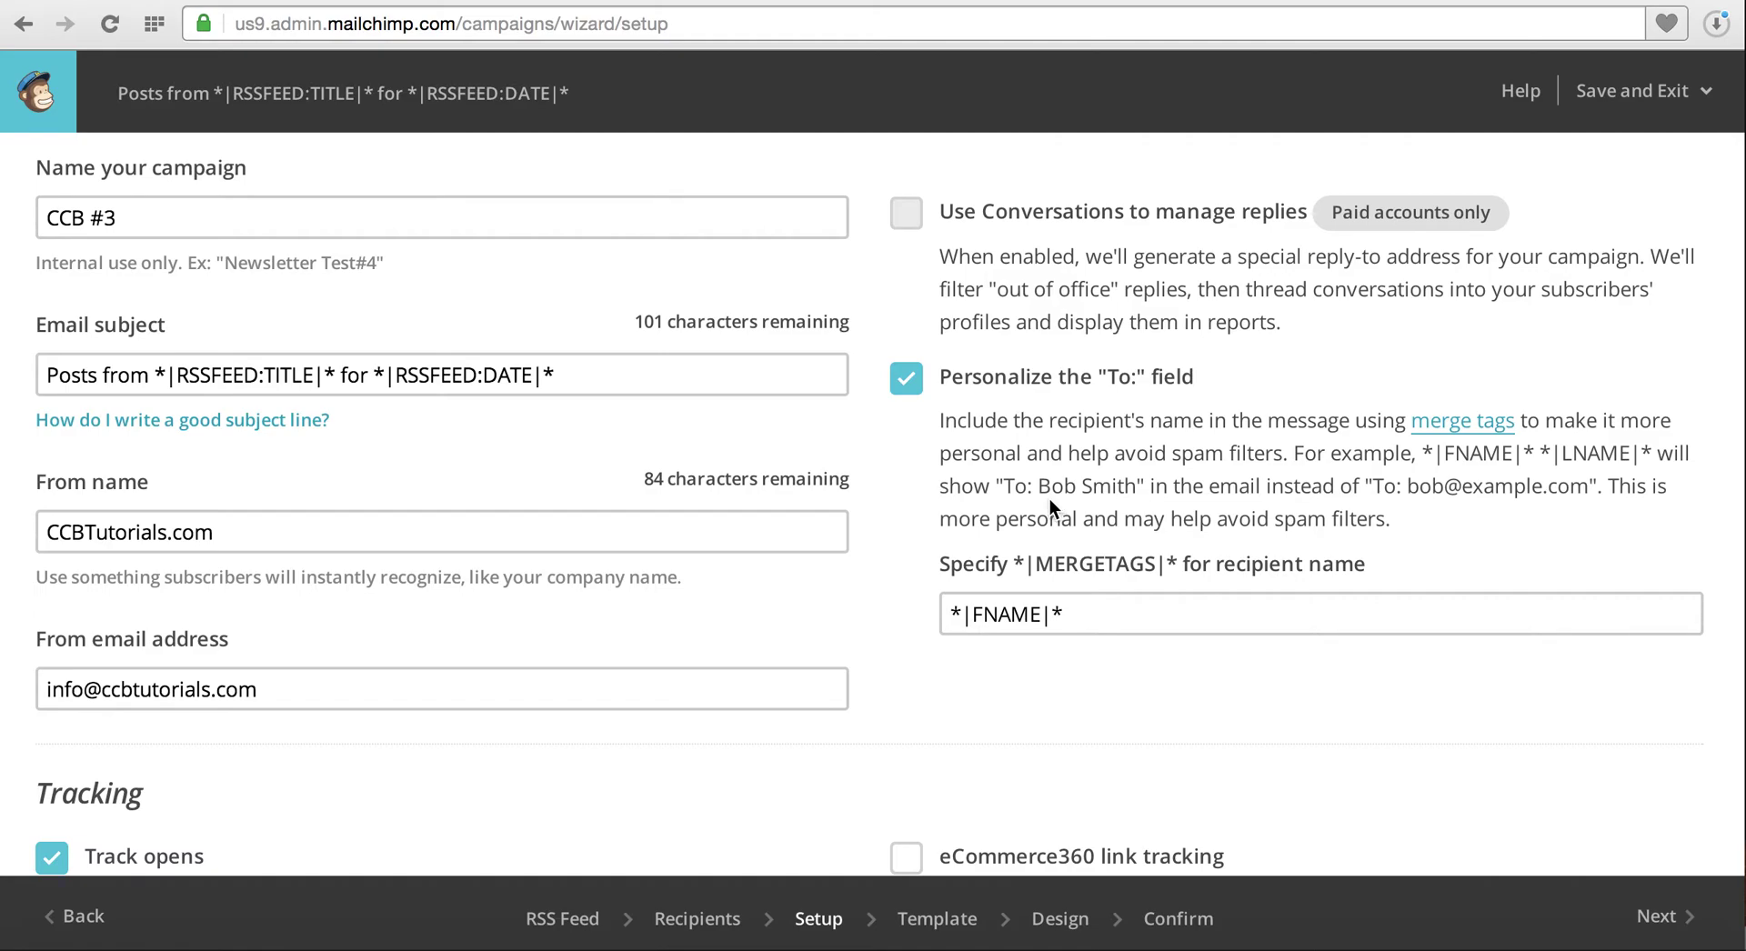
{"action": "left_click", "coordinate": [592, 386]}
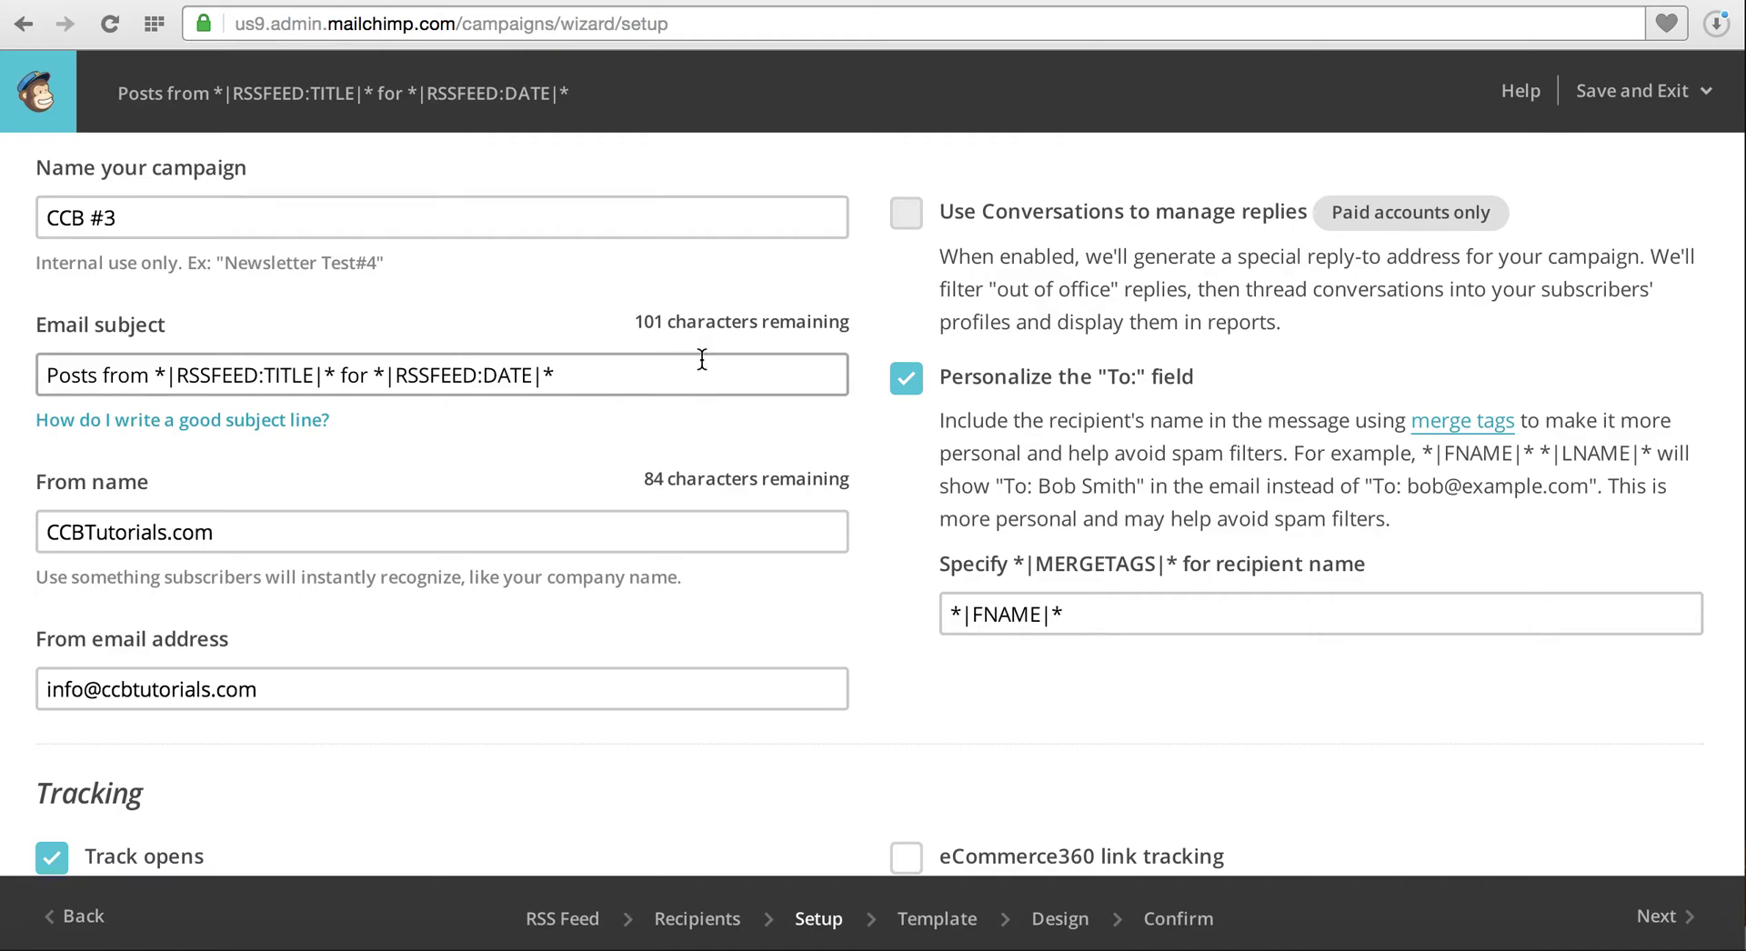
{"action": "left_click", "coordinate": [570, 534]}
Enable Google Analytics link tracking and change its title from CCB_31_12_2015 to CCB_RSS_DRIVEN
{"action": "scroll", "coordinate": [570, 534], "scroll_direction": "down", "scroll_amount": 5}
{"action": "scroll", "coordinate": [568, 532], "scroll_direction": "down", "scroll_amount": 2}
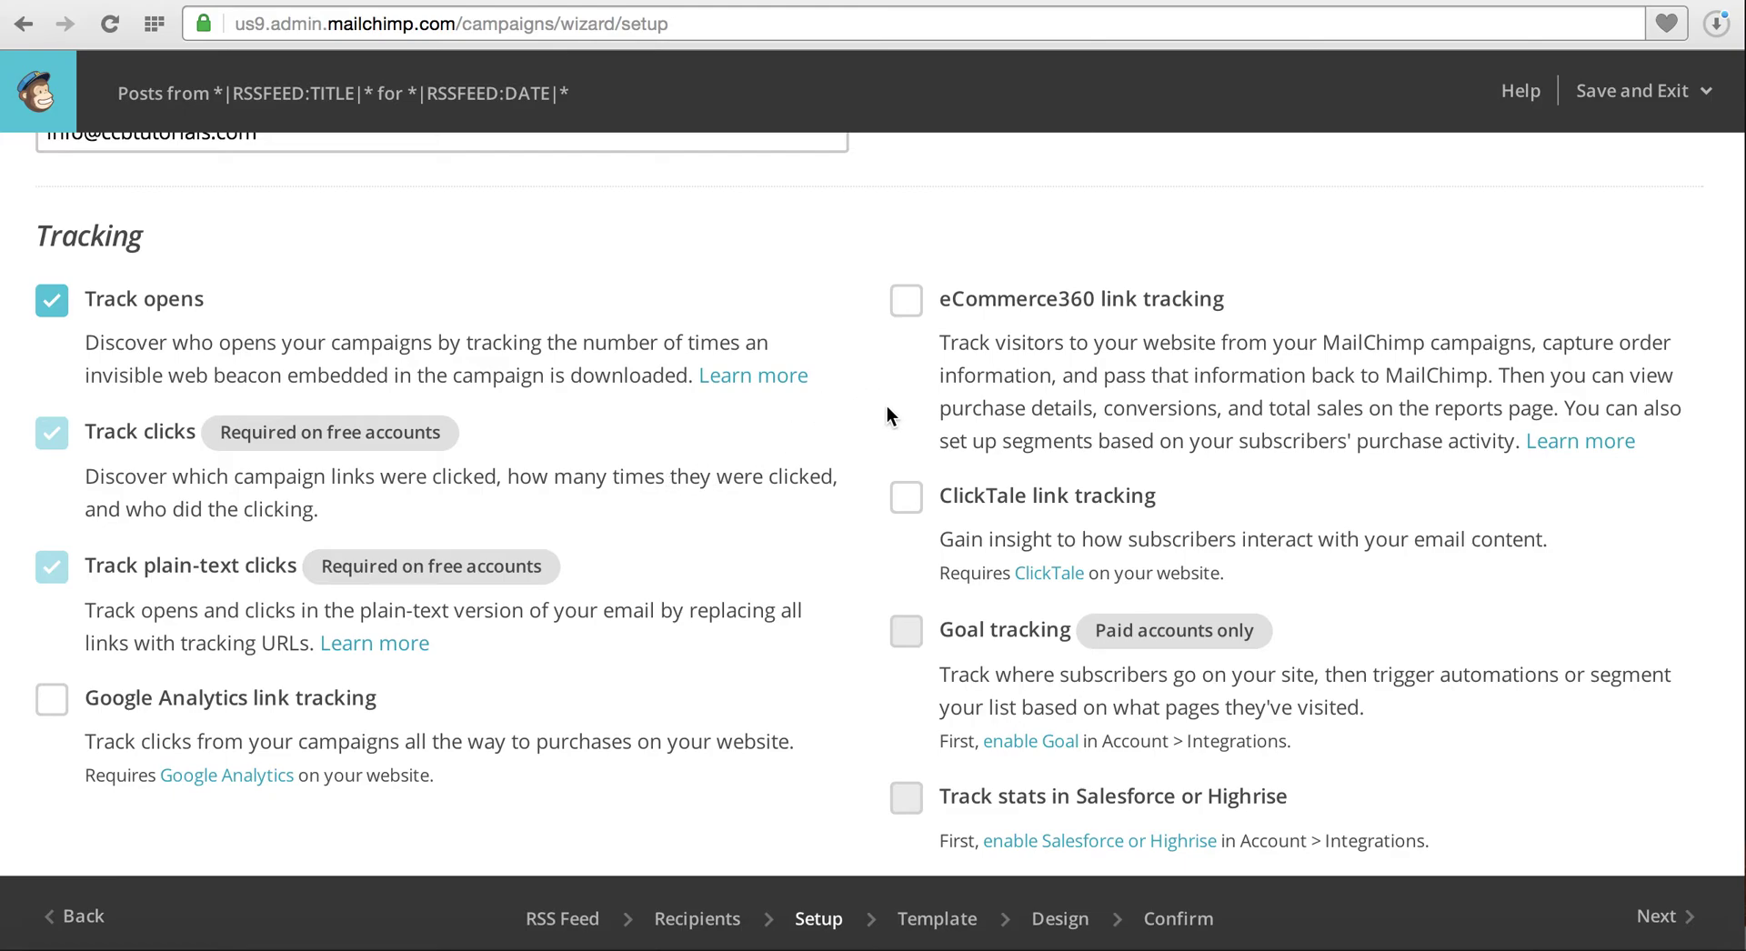
{"action": "scroll", "coordinate": [770, 602], "scroll_direction": "down", "scroll_amount": 2}
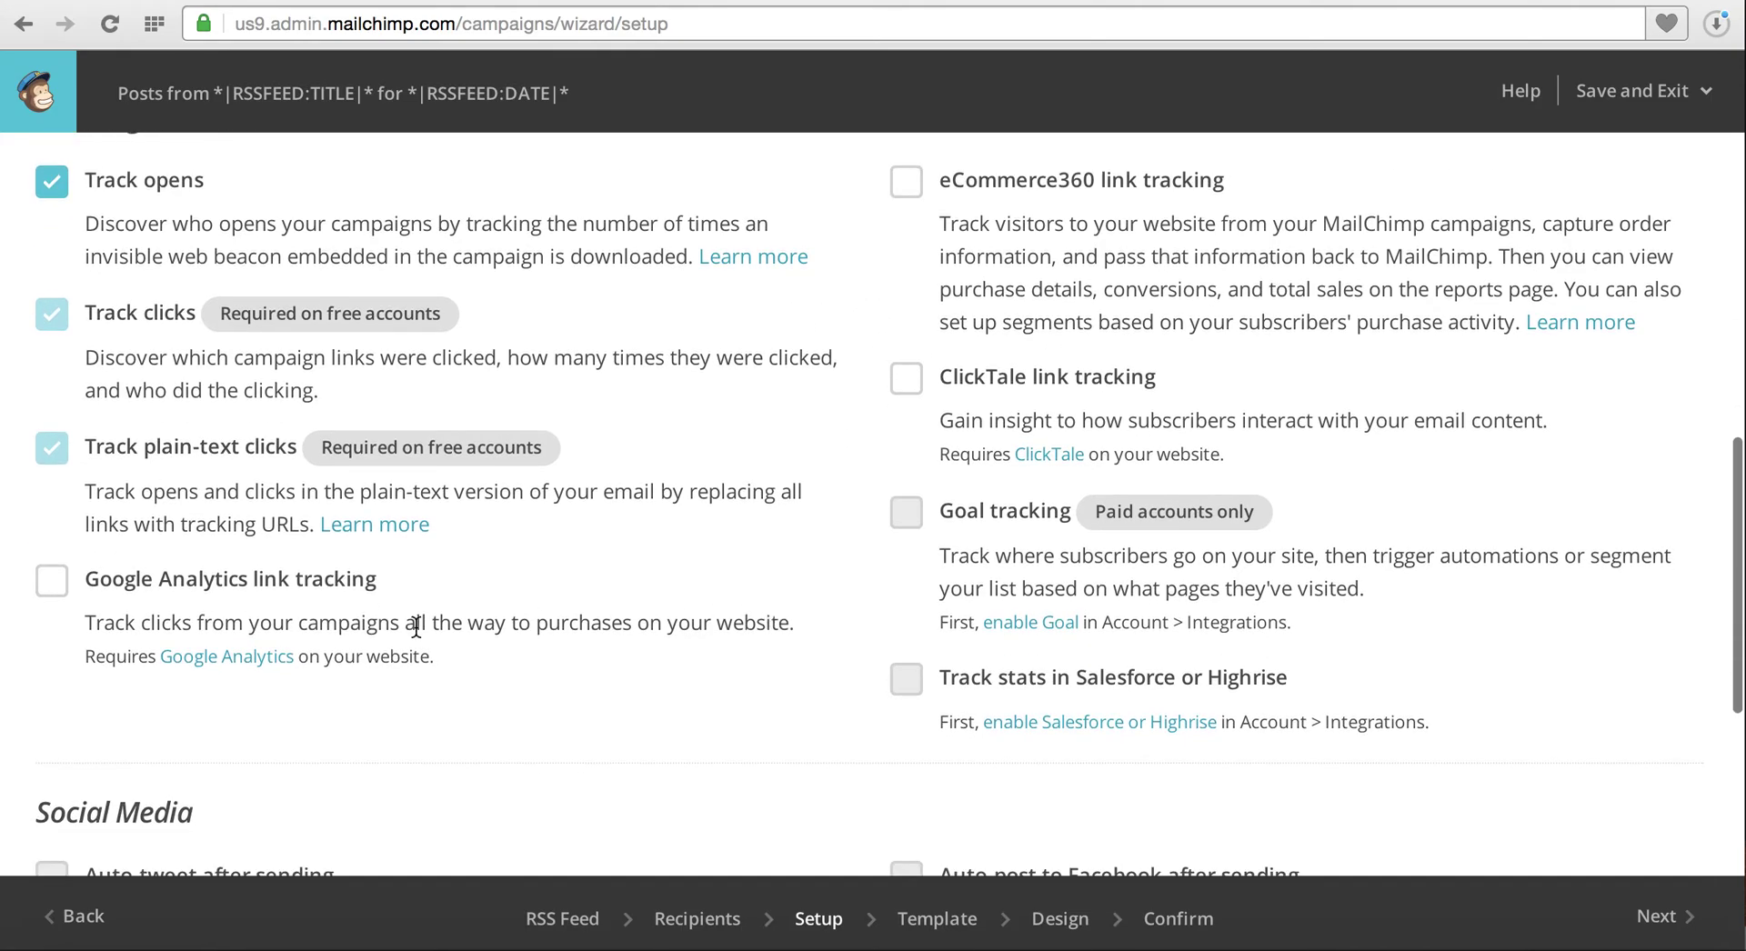
{"action": "left_click", "coordinate": [55, 585]}
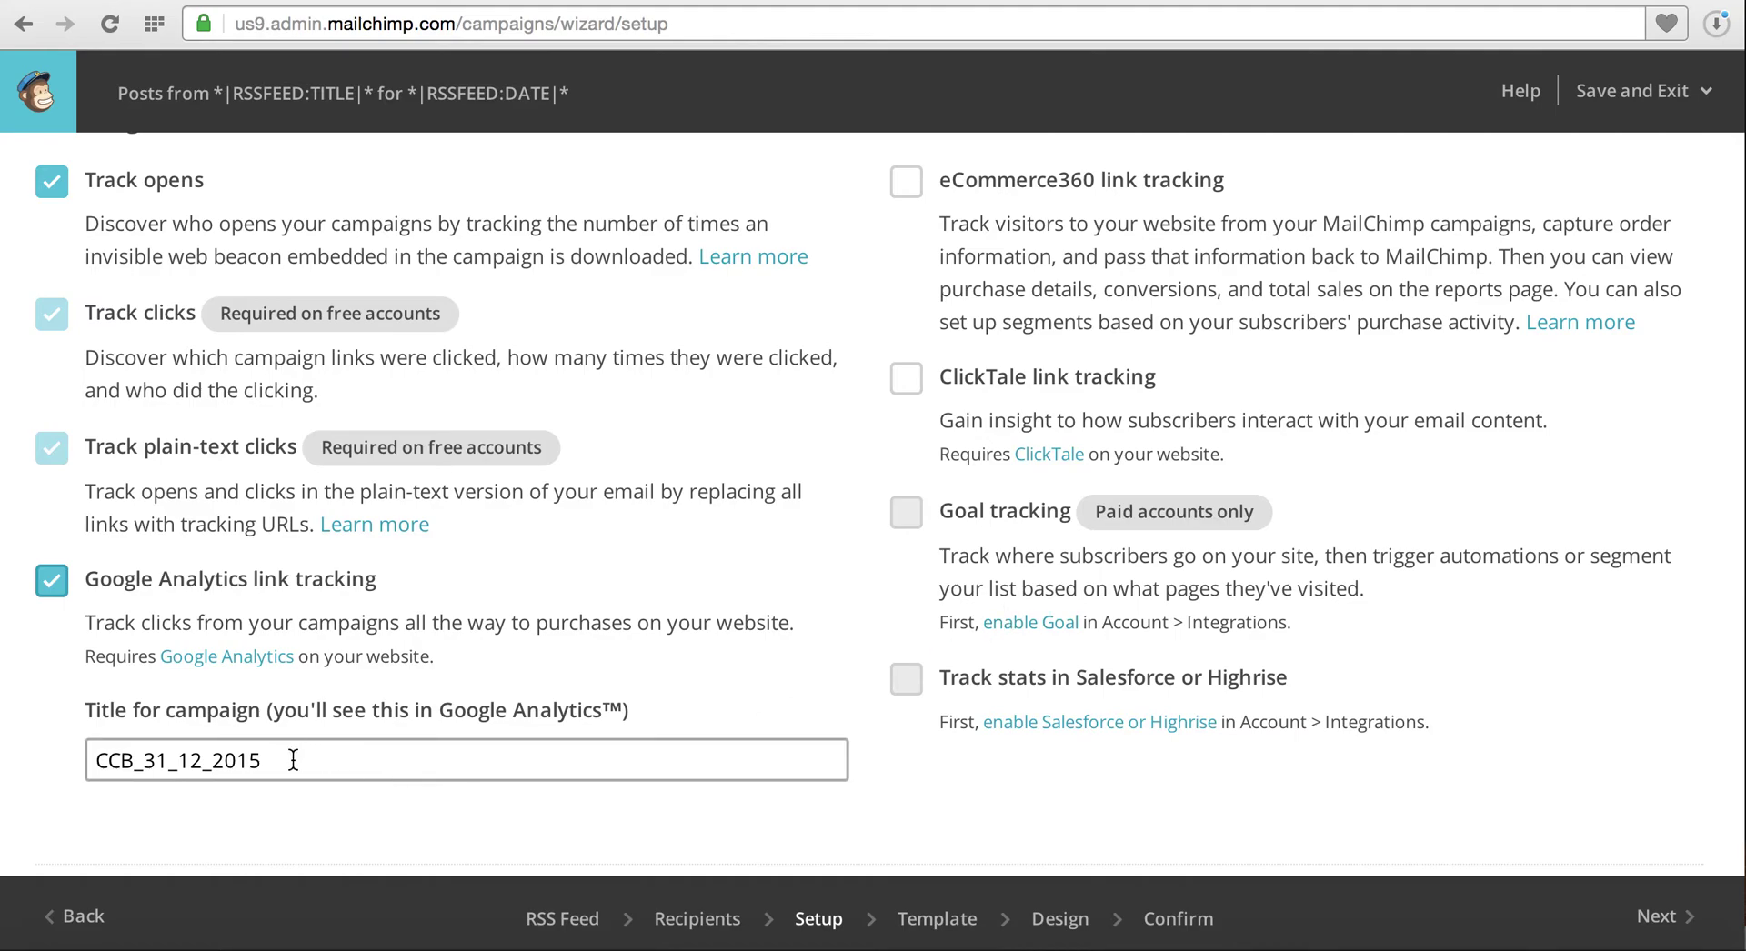
{"action": "left_click_drag", "start_coordinate": [264, 761], "coordinate": [146, 760]}
{"action": "type", "text": "RSS_DRIVEN"}
{"action": "left_click", "coordinate": [183, 806]}
{"action": "scroll", "coordinate": [151, 806], "scroll_direction": "down", "scroll_amount": 5}
{"action": "scroll", "coordinate": [153, 808], "scroll_direction": "down", "scroll_amount": 1}
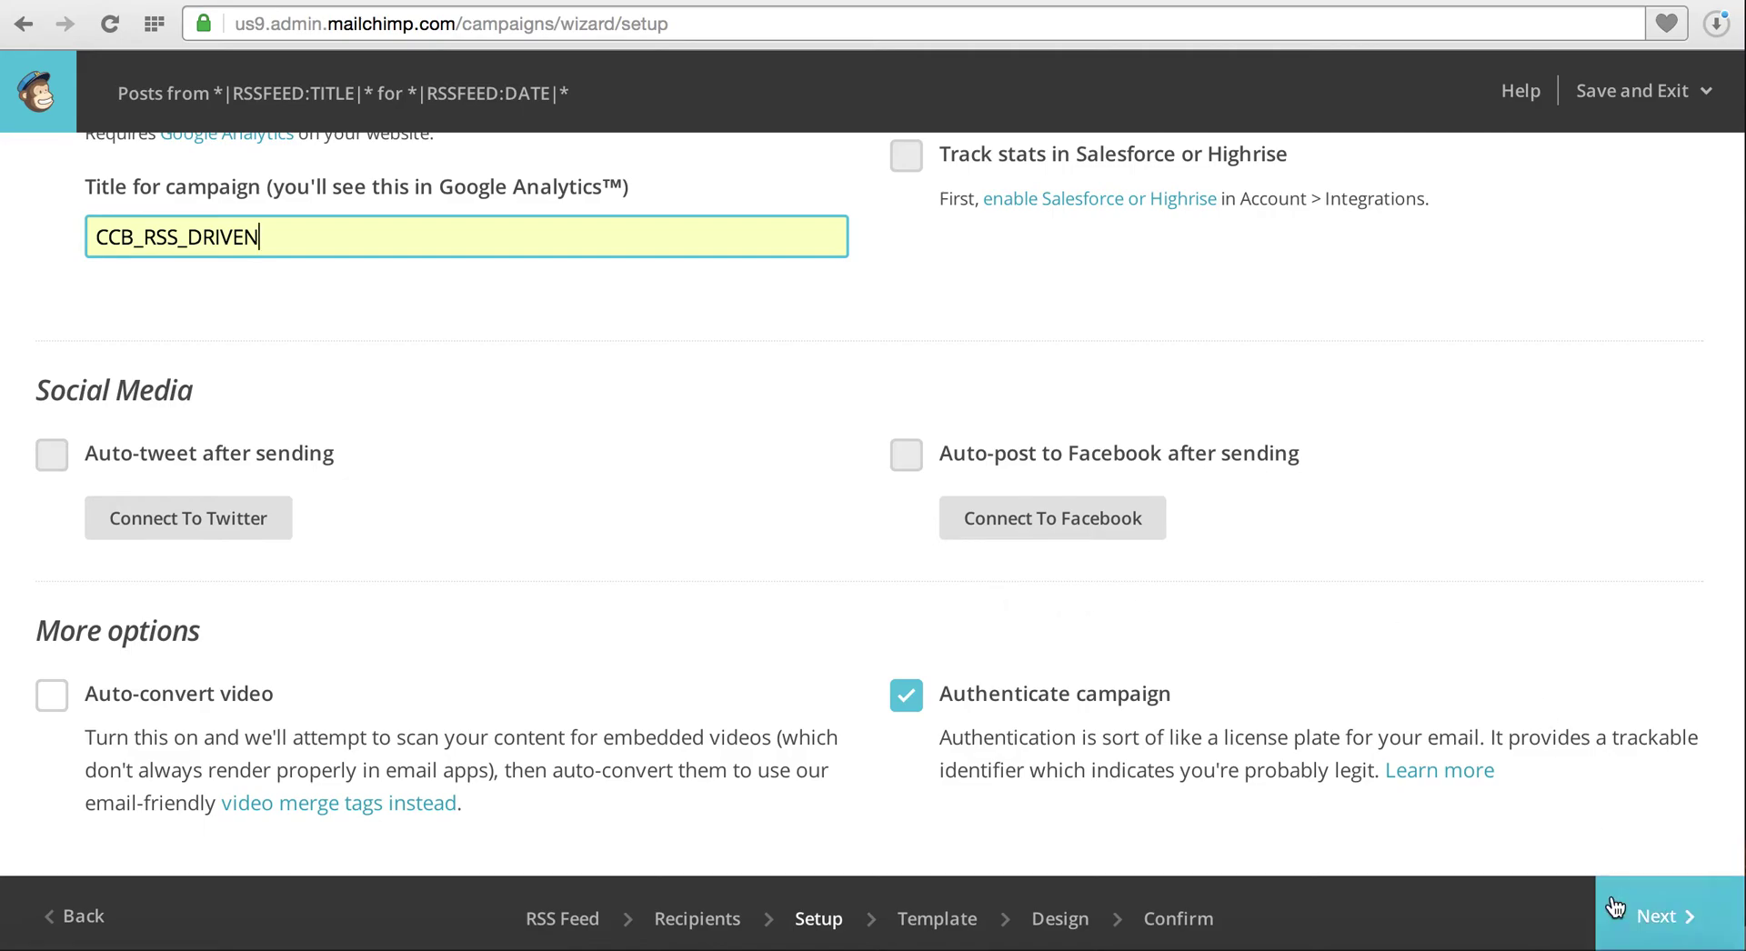
Move to the Template step and browse to the Basic RSS template
{"action": "left_click", "coordinate": [1657, 921]}
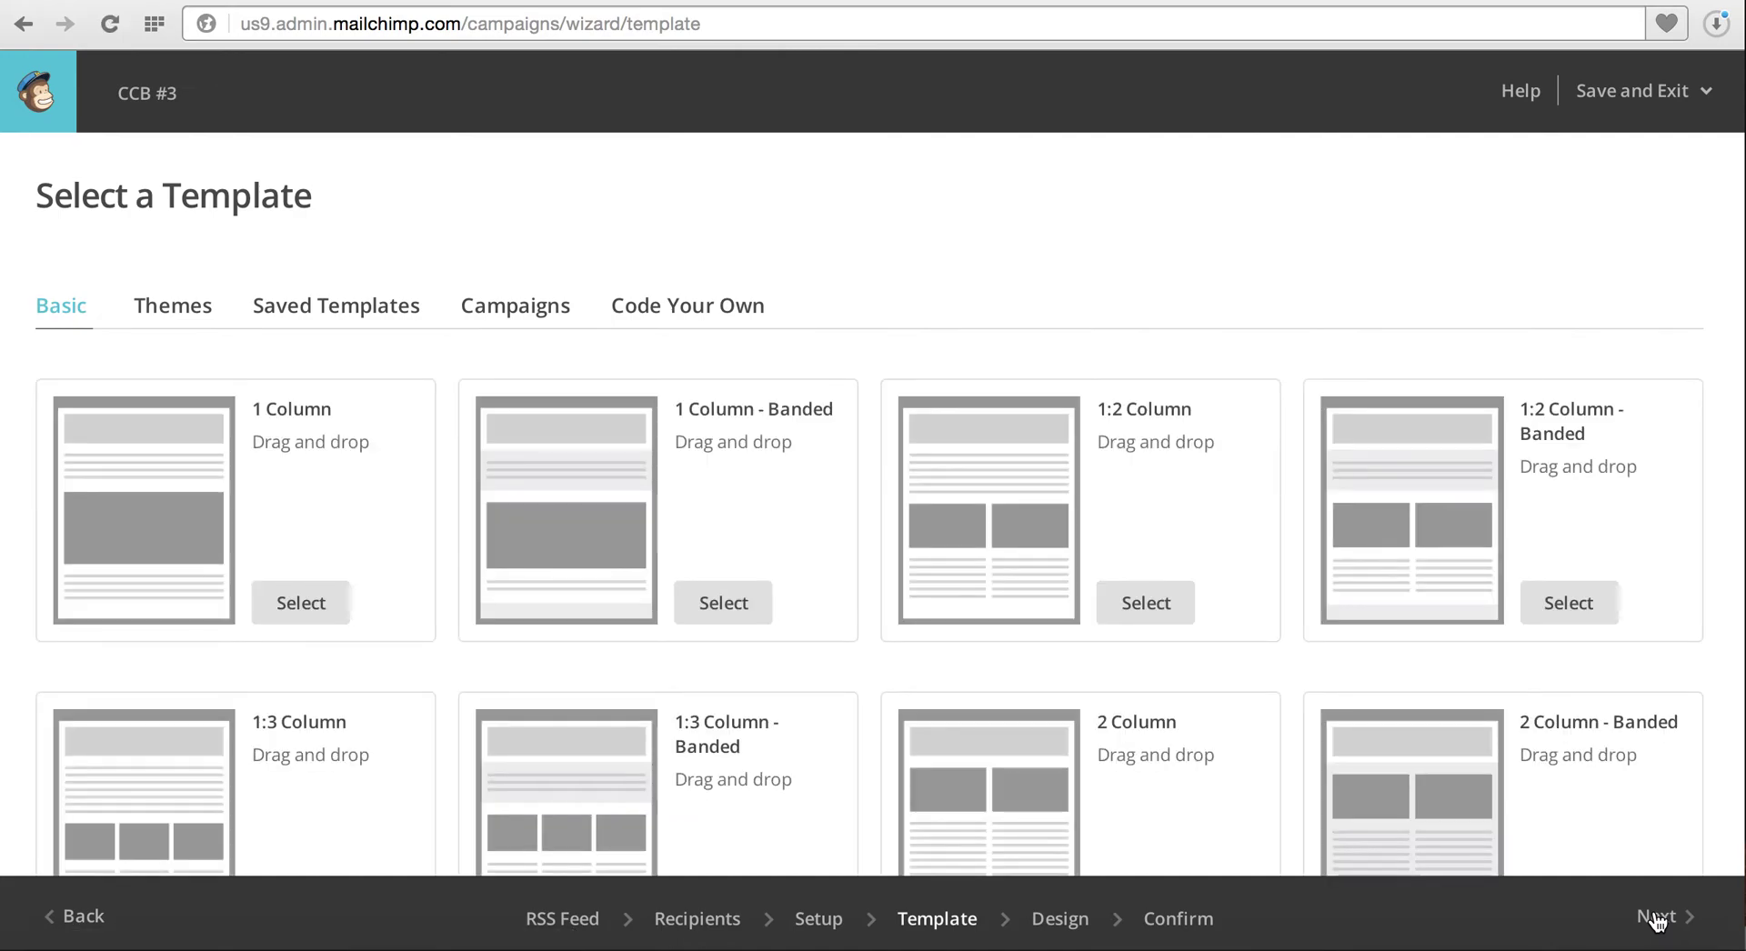
{"action": "scroll", "coordinate": [1284, 675], "scroll_direction": "down", "scroll_amount": 5}
{"action": "scroll", "coordinate": [1285, 666], "scroll_direction": "down", "scroll_amount": 5}
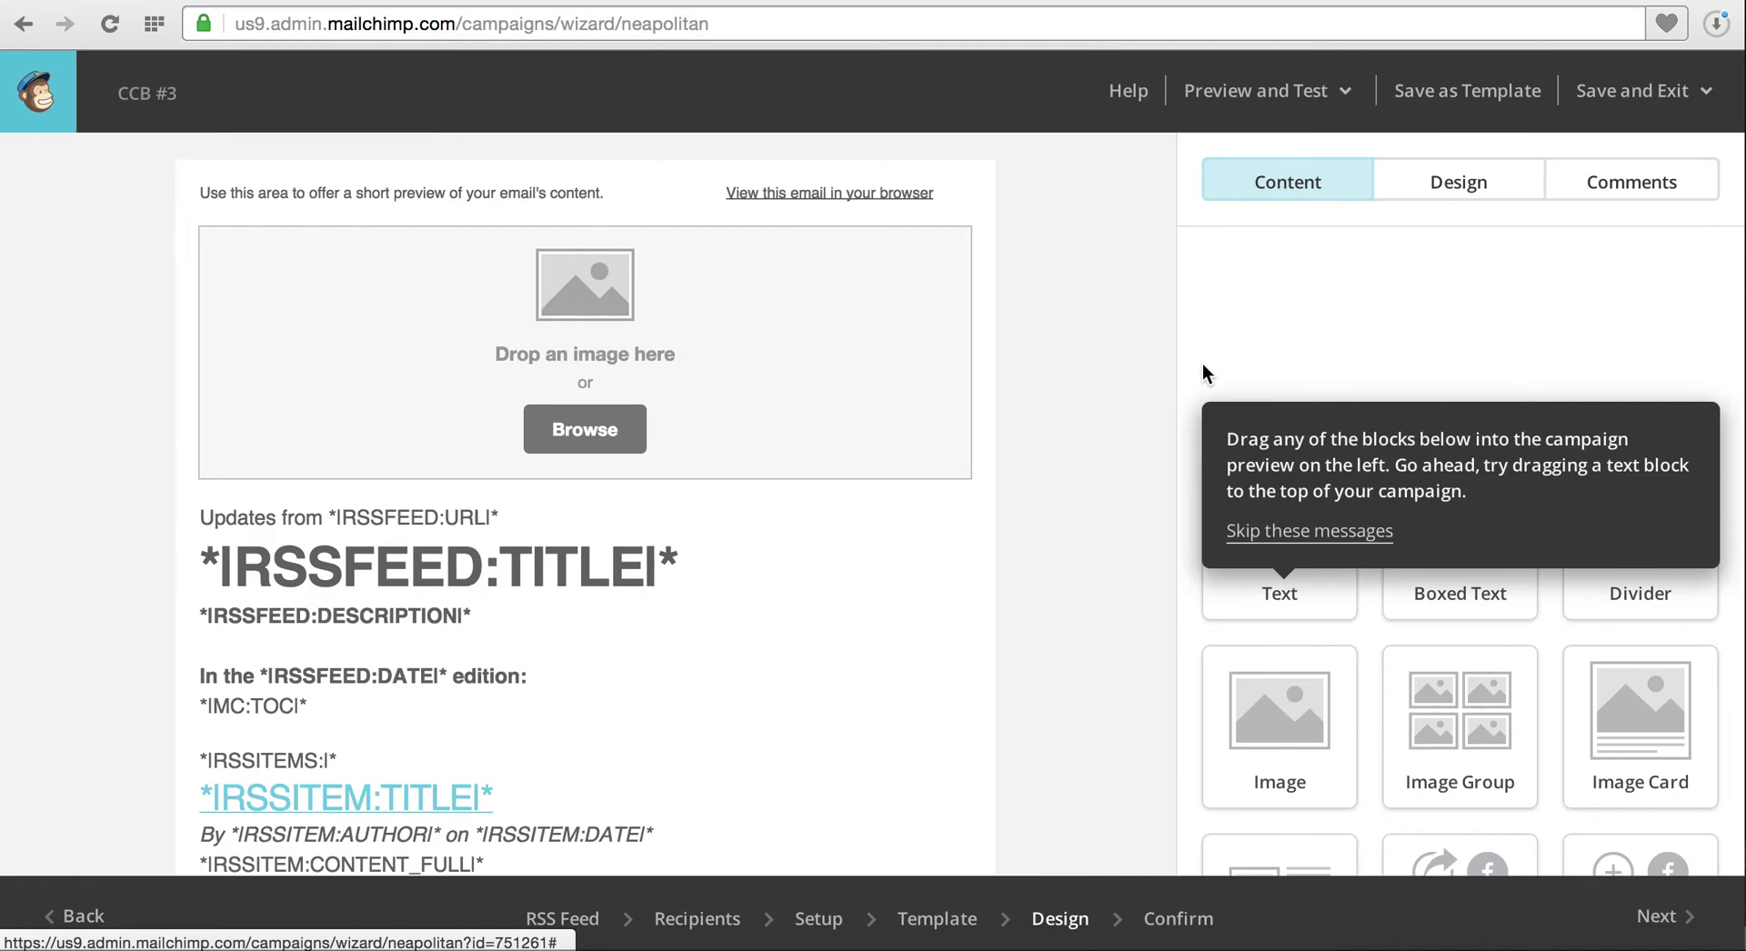
Change the preheader to 'This is a simple email tutorial.' and save the block
{"action": "mouse_move", "coordinate": [955, 223]}
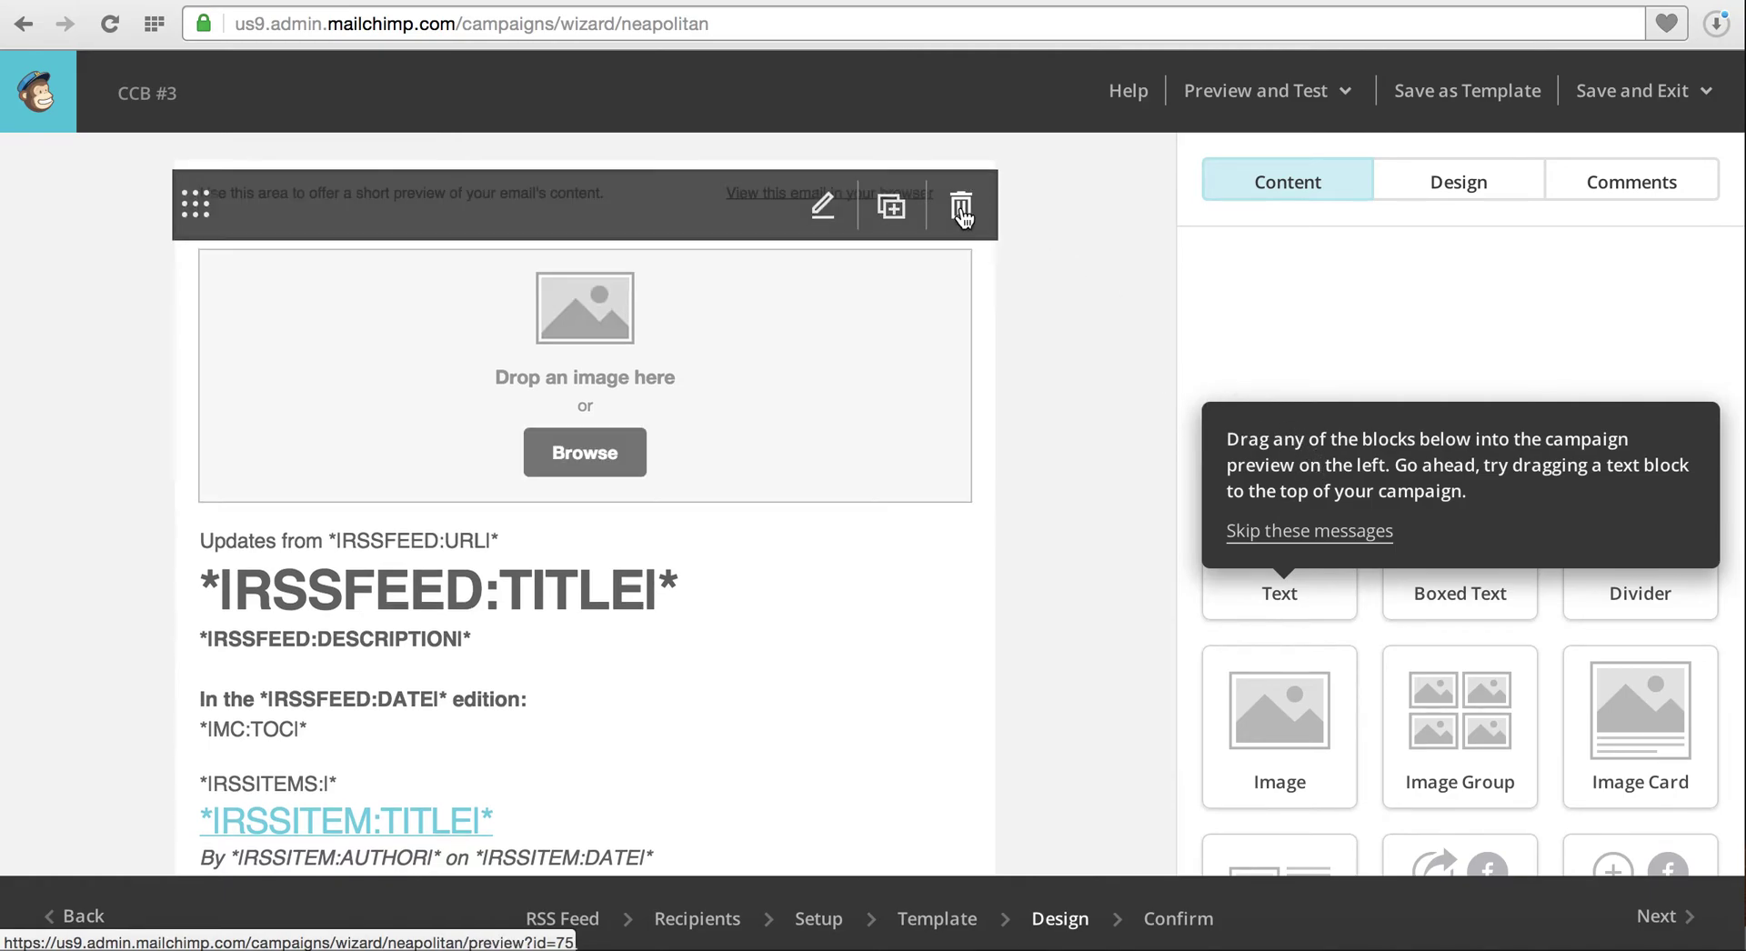
{"action": "left_click", "coordinate": [823, 211]}
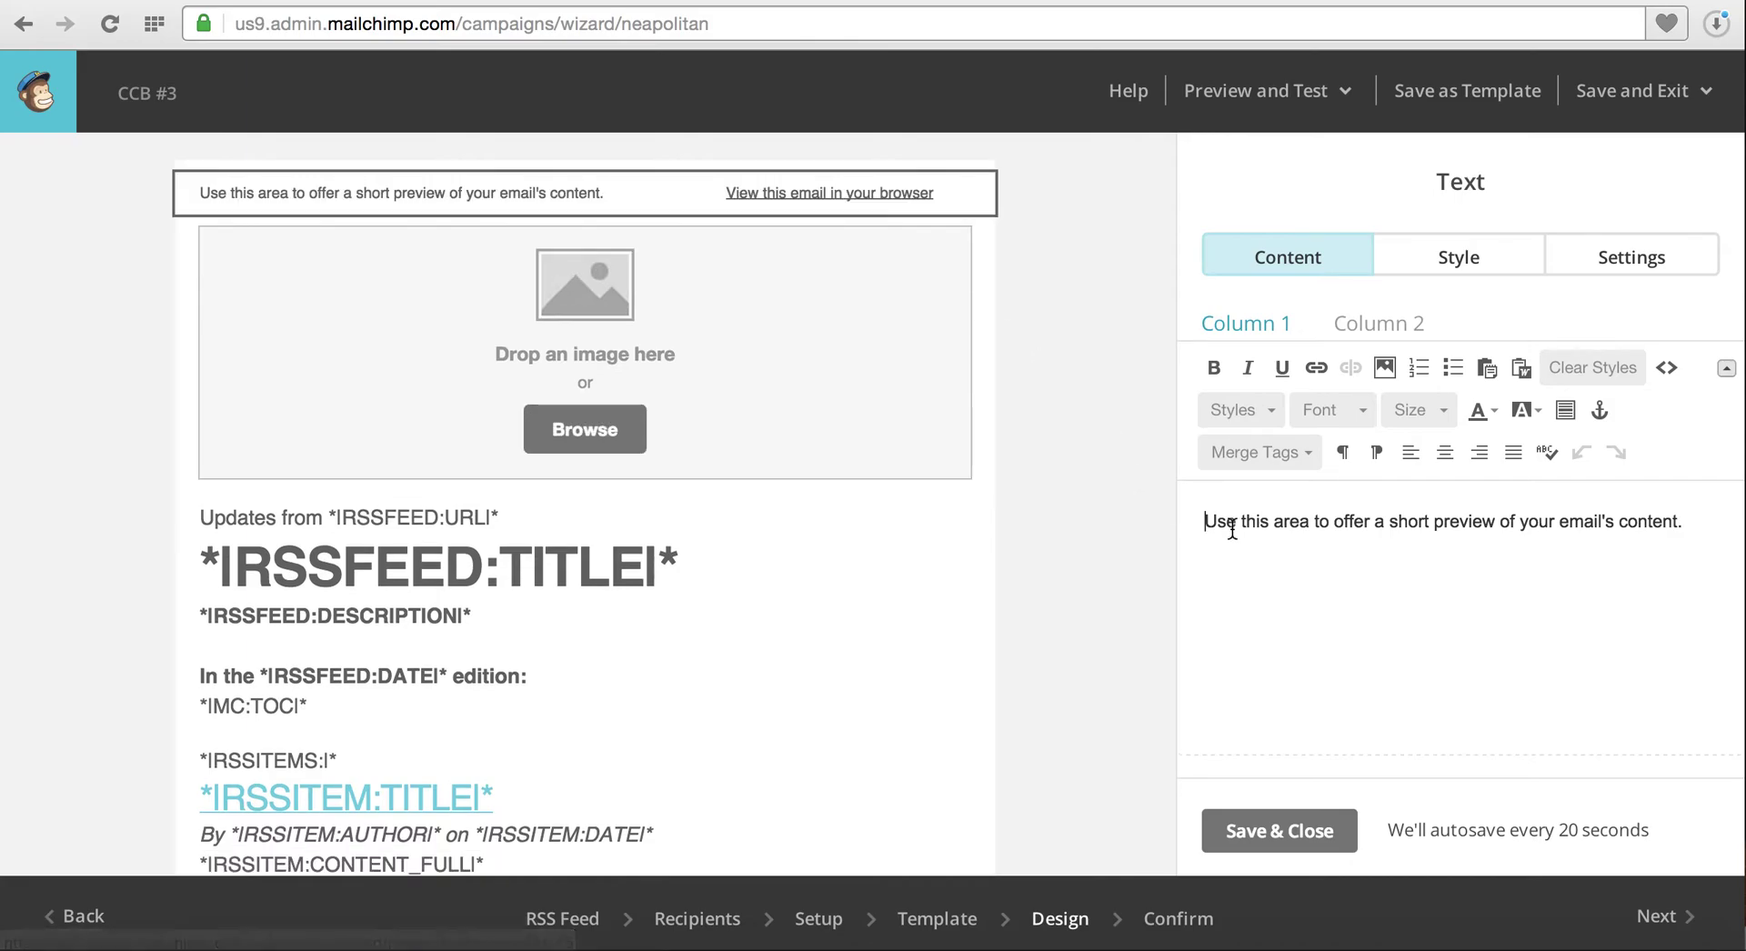
{"action": "left_click_drag", "start_coordinate": [1204, 521], "coordinate": [1633, 550]}
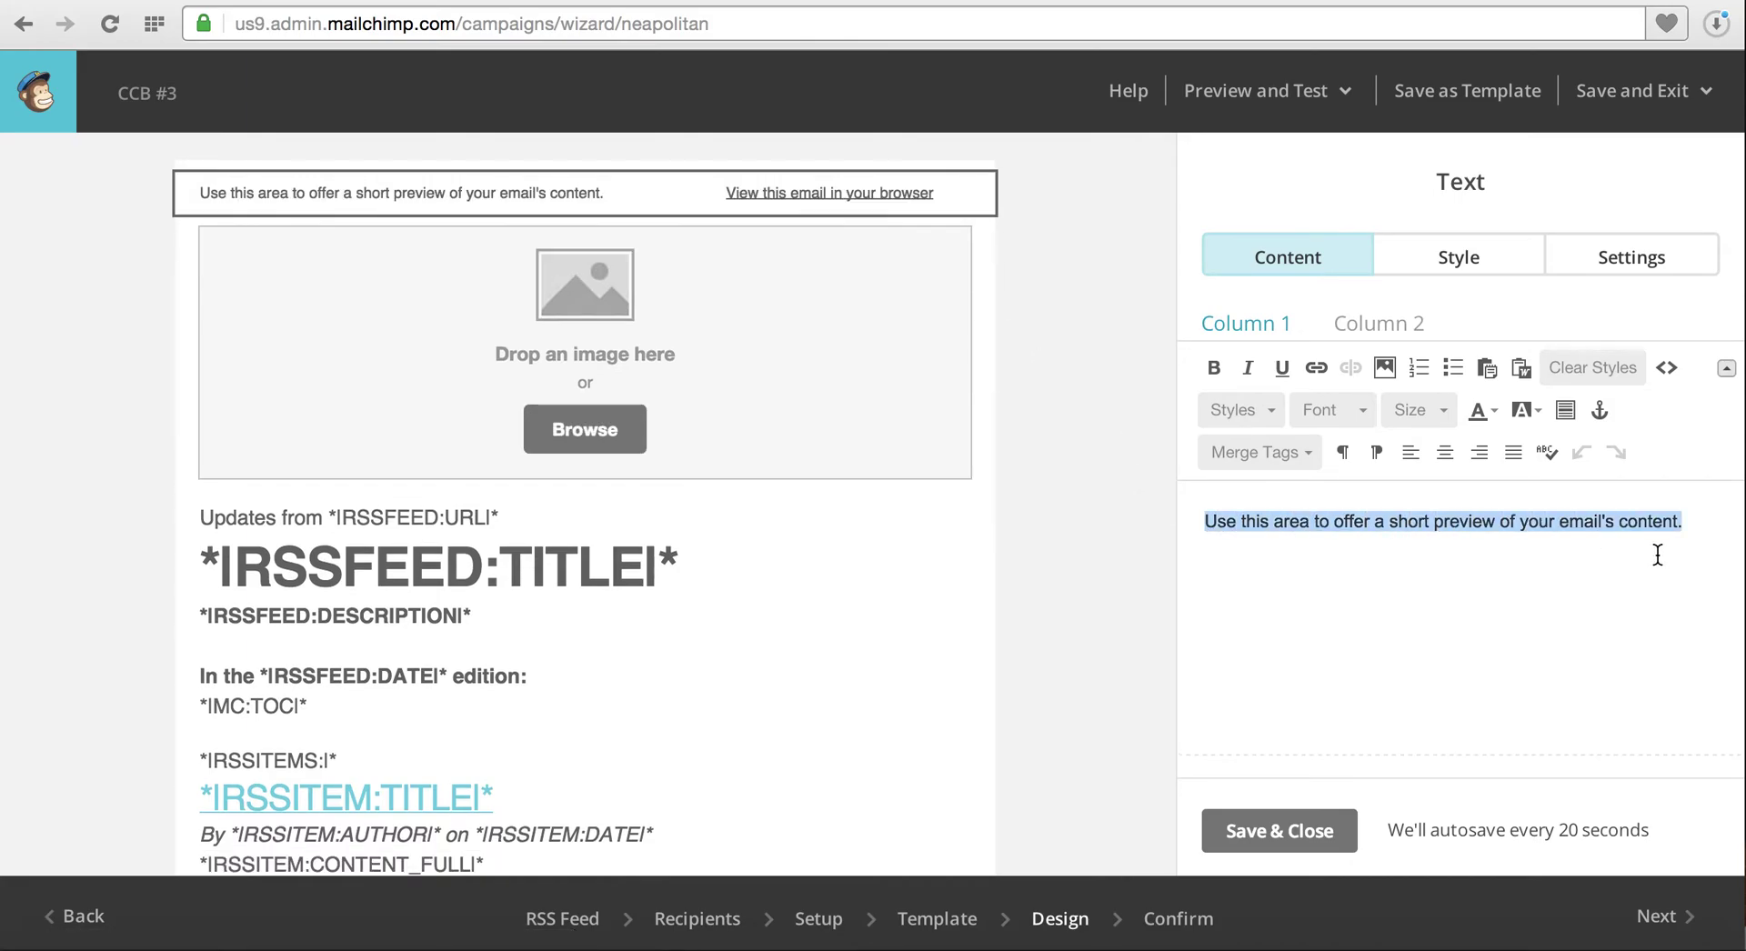
{"action": "type", "text": "This is a "}
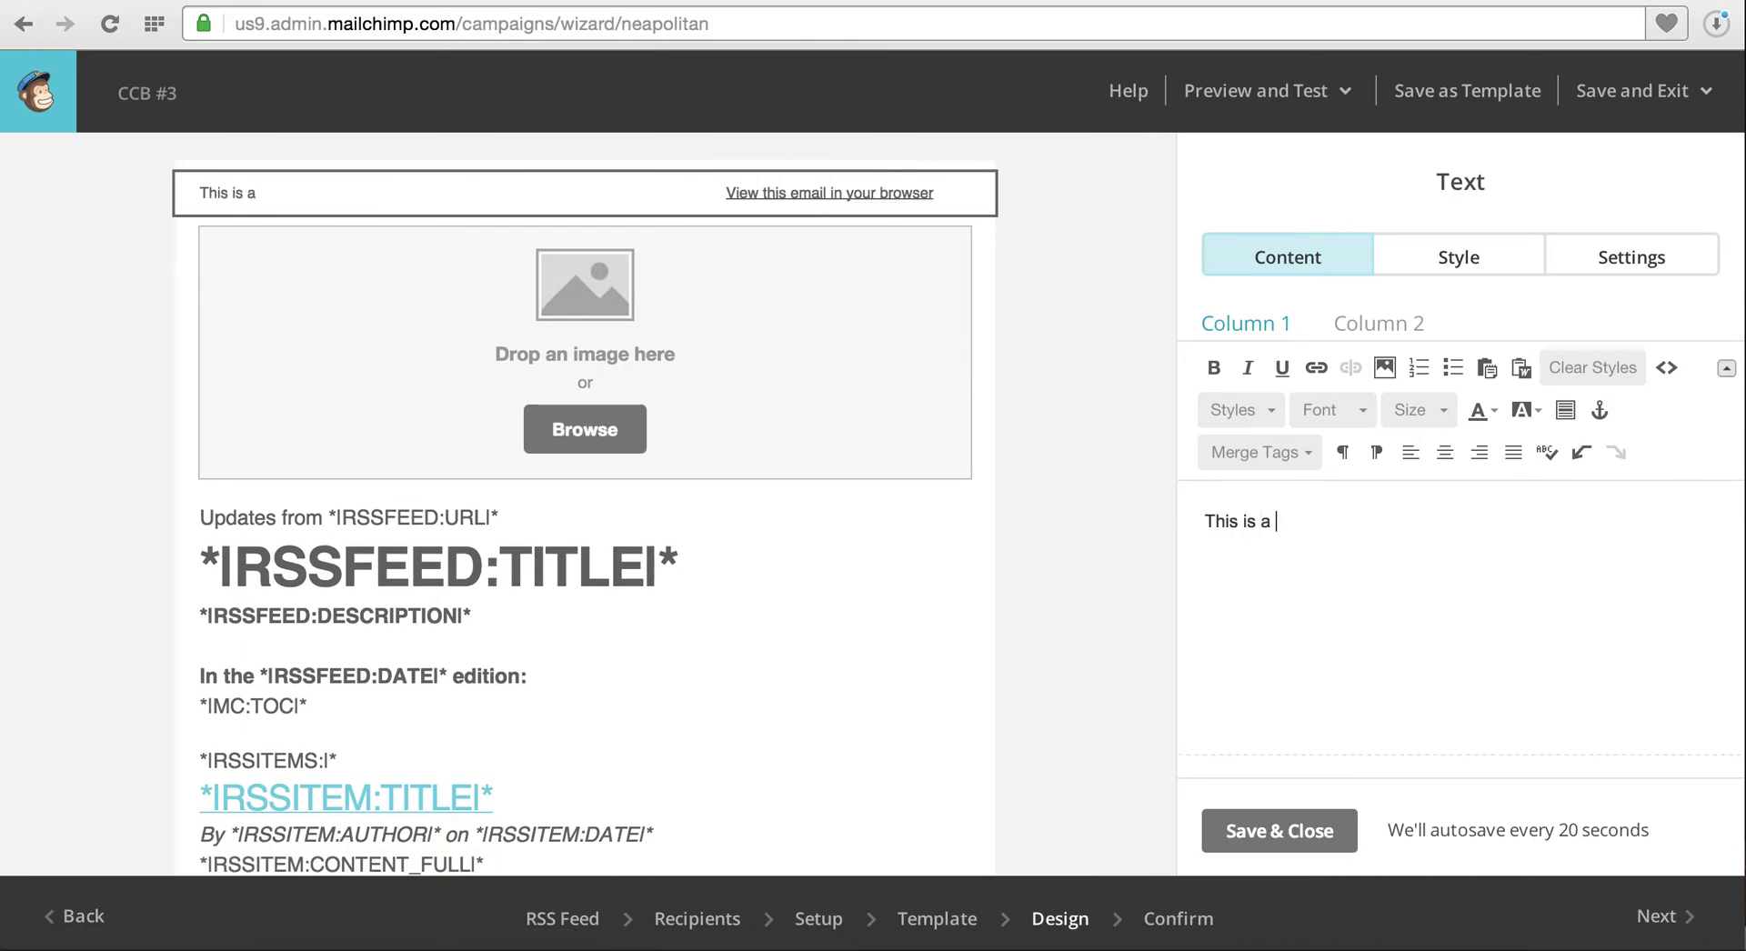
{"action": "type", "text": "simple email tu"}
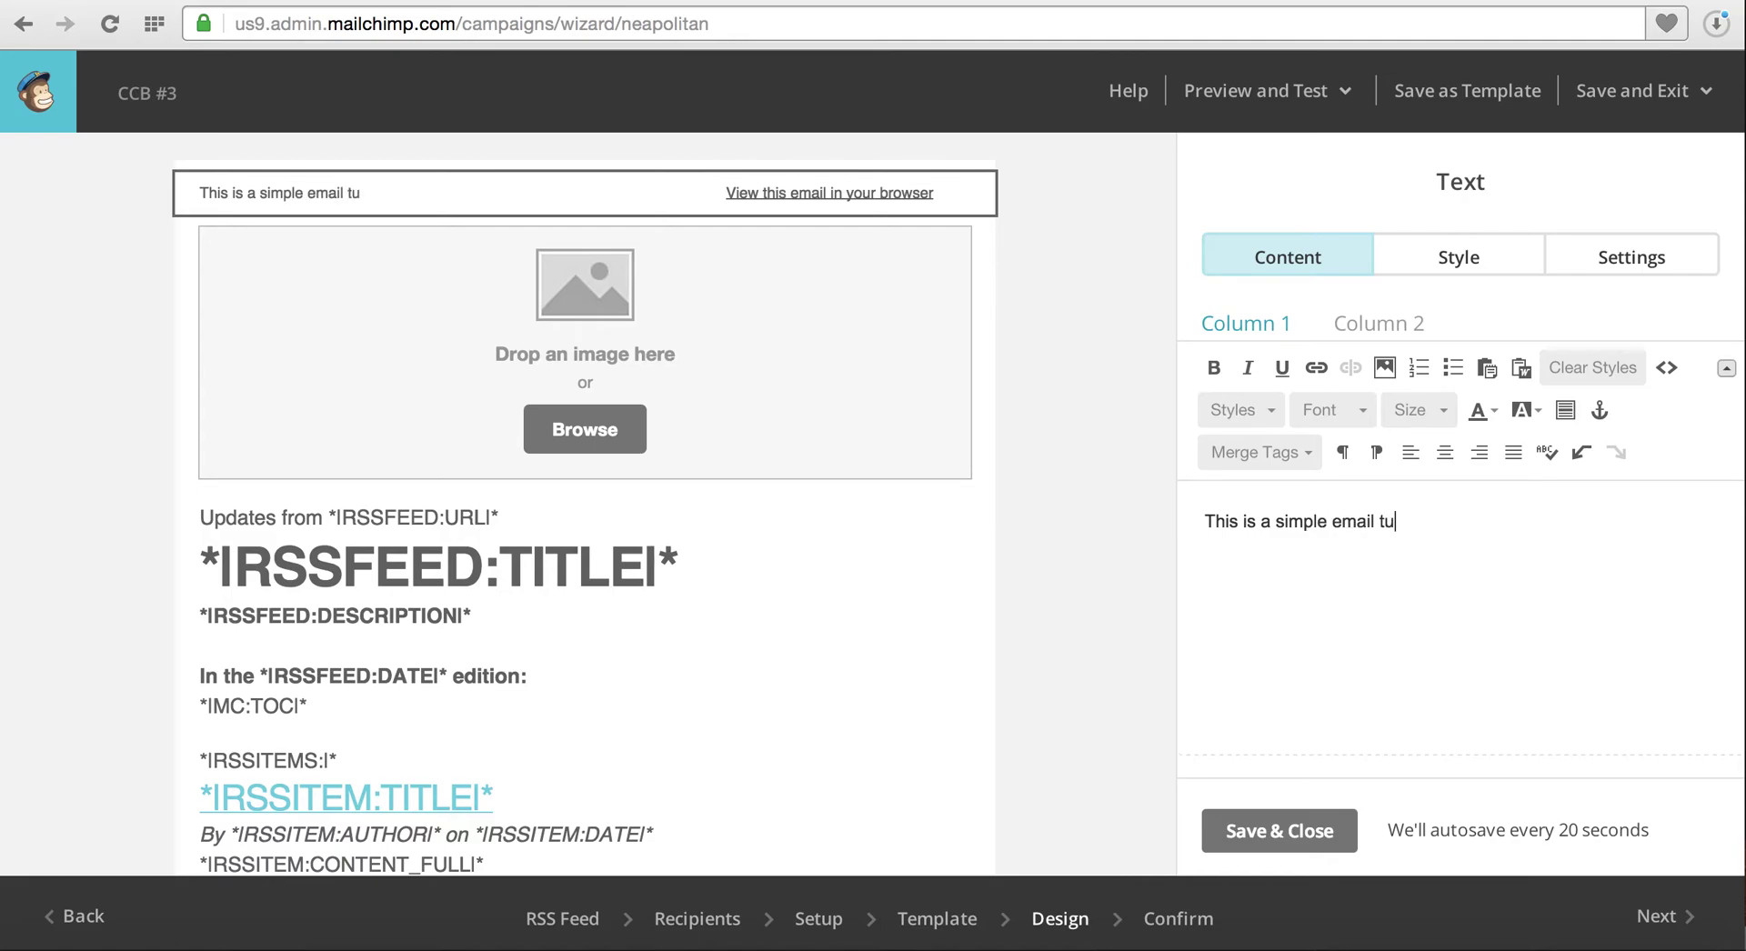
{"action": "type", "text": "torial."}
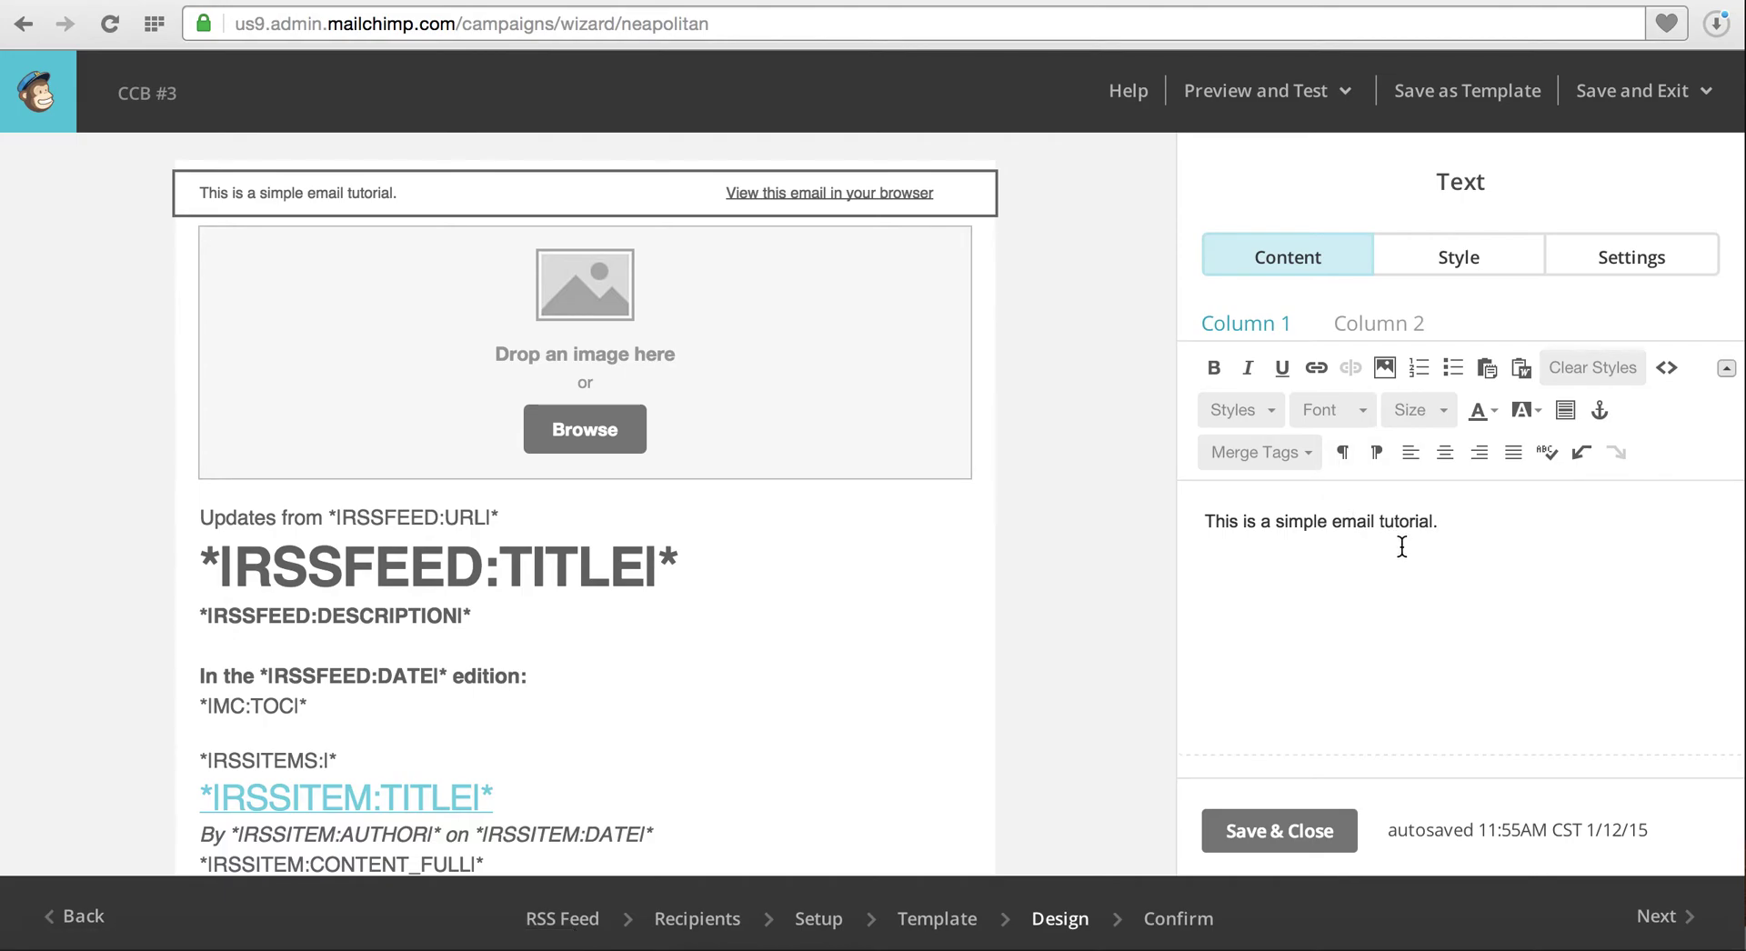
{"action": "left_click", "coordinate": [1278, 835]}
{"action": "mouse_move", "coordinate": [895, 435]}
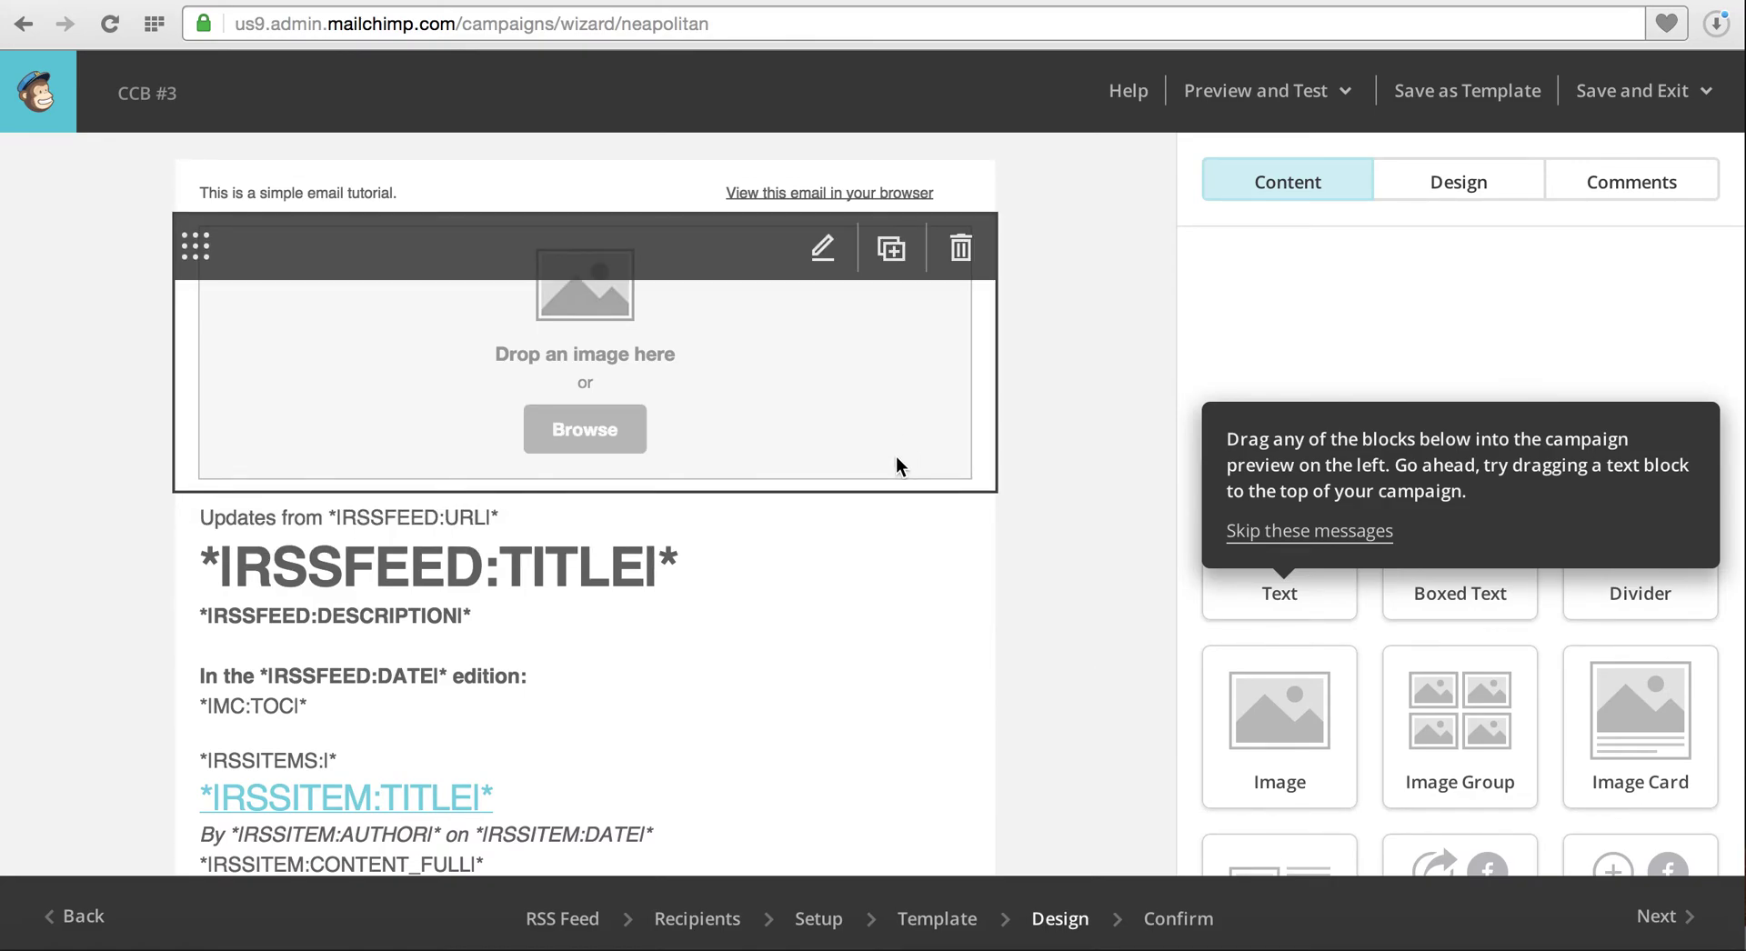
Send a test of the CCB #3 email from Preview and Test to the account's own address
{"action": "scroll", "coordinate": [880, 551], "scroll_direction": "down", "scroll_amount": 3}
{"action": "scroll", "coordinate": [819, 455], "scroll_direction": "up", "scroll_amount": 1}
{"action": "scroll", "coordinate": [767, 380], "scroll_direction": "down", "scroll_amount": 1}
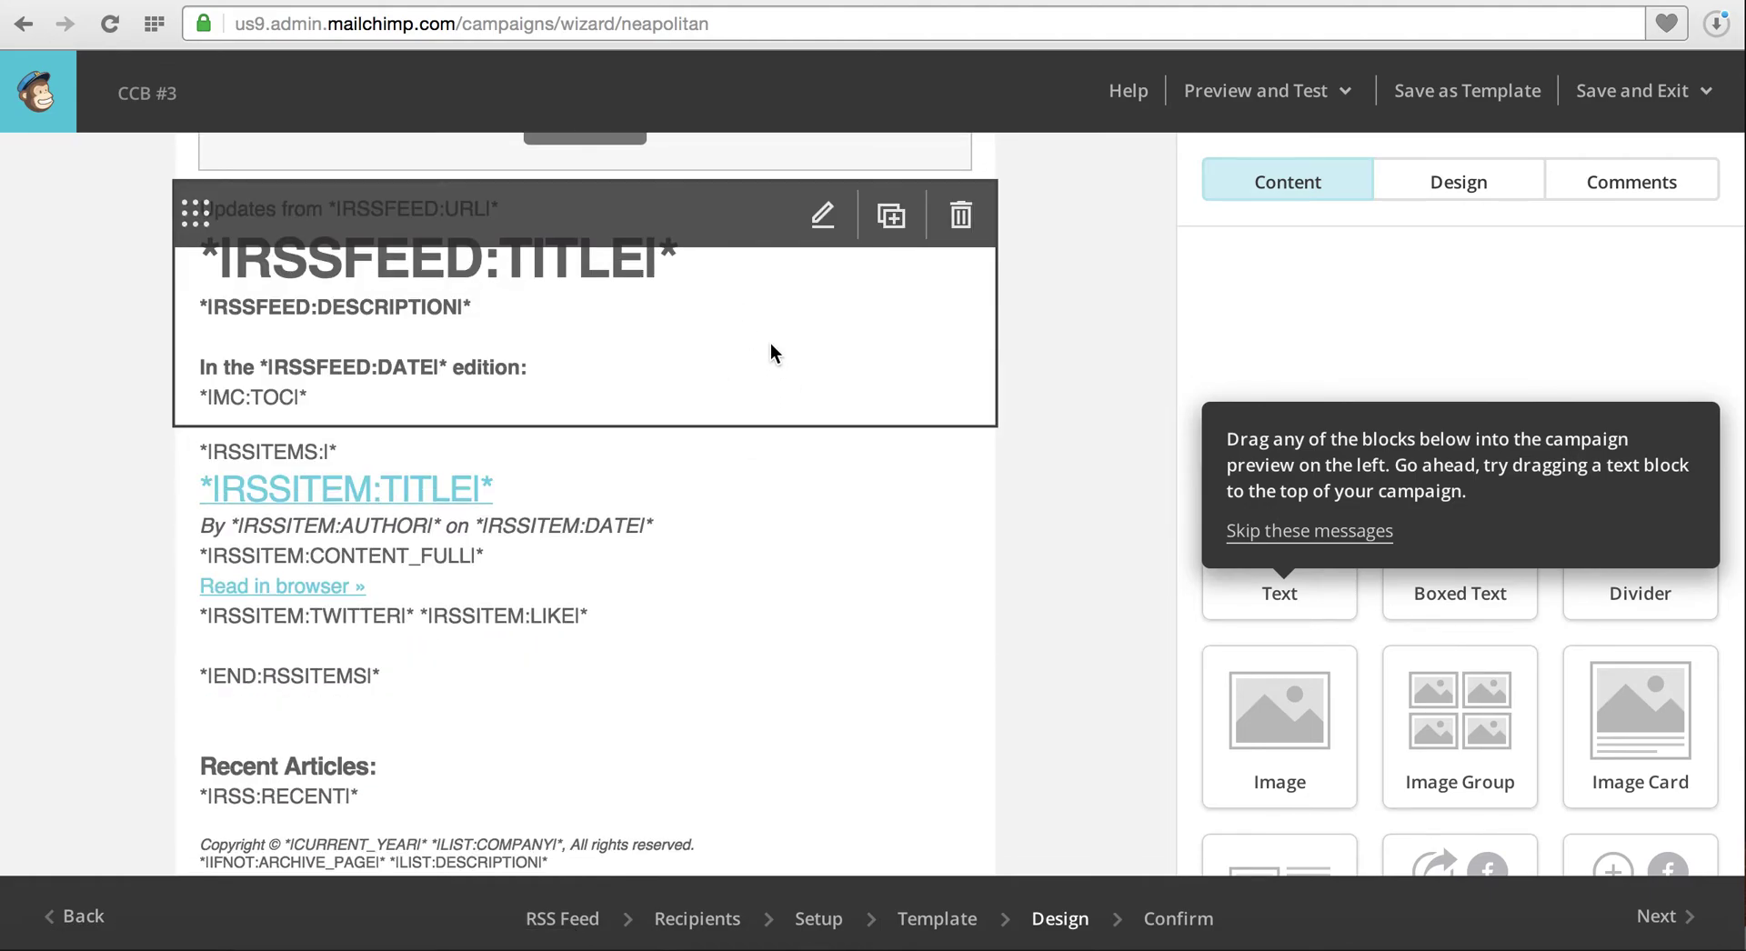
{"action": "left_click", "coordinate": [1338, 111]}
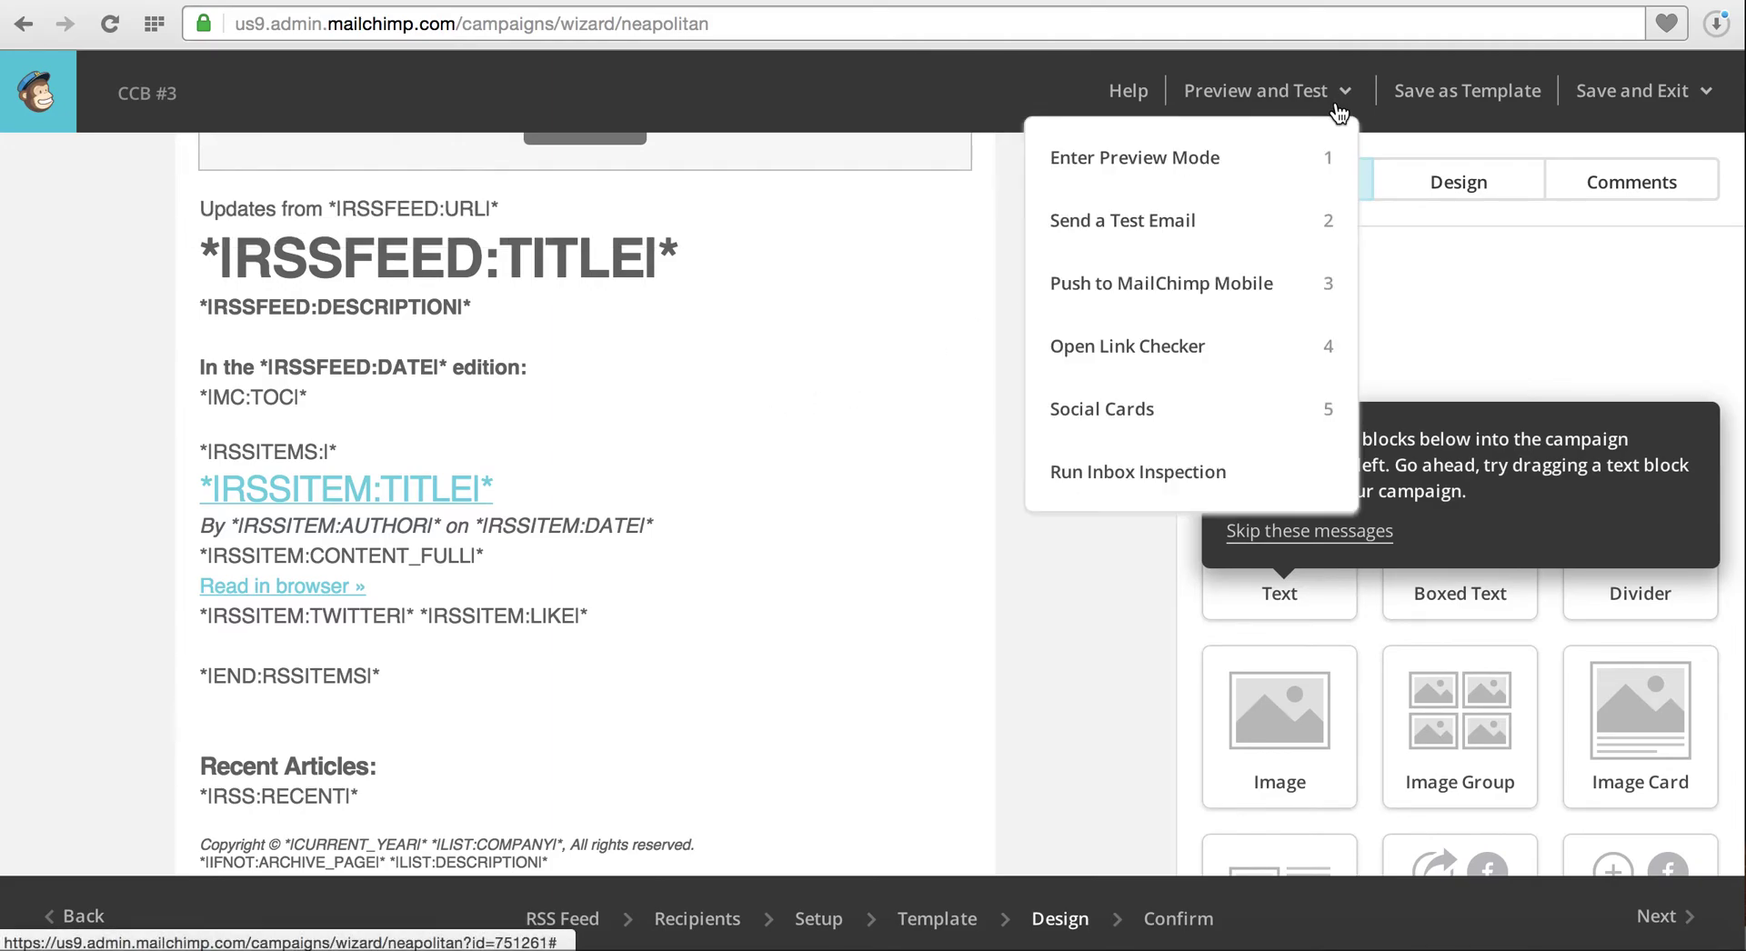
{"action": "left_click", "coordinate": [1274, 234]}
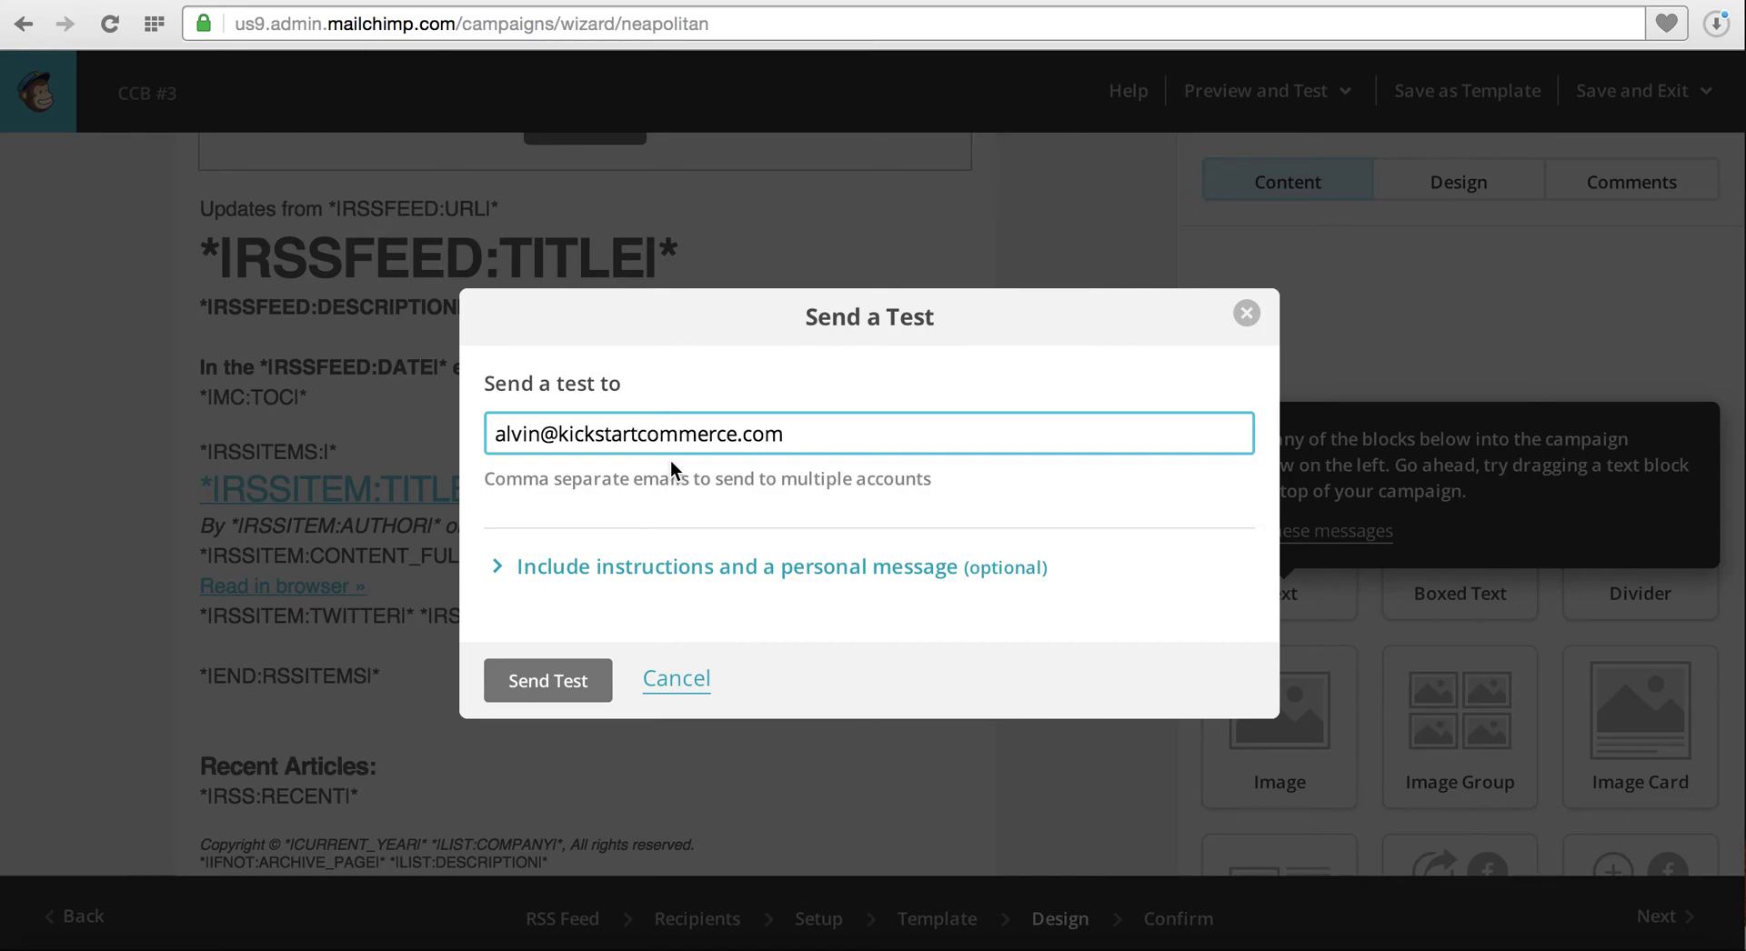
{"action": "left_click", "coordinate": [590, 680]}
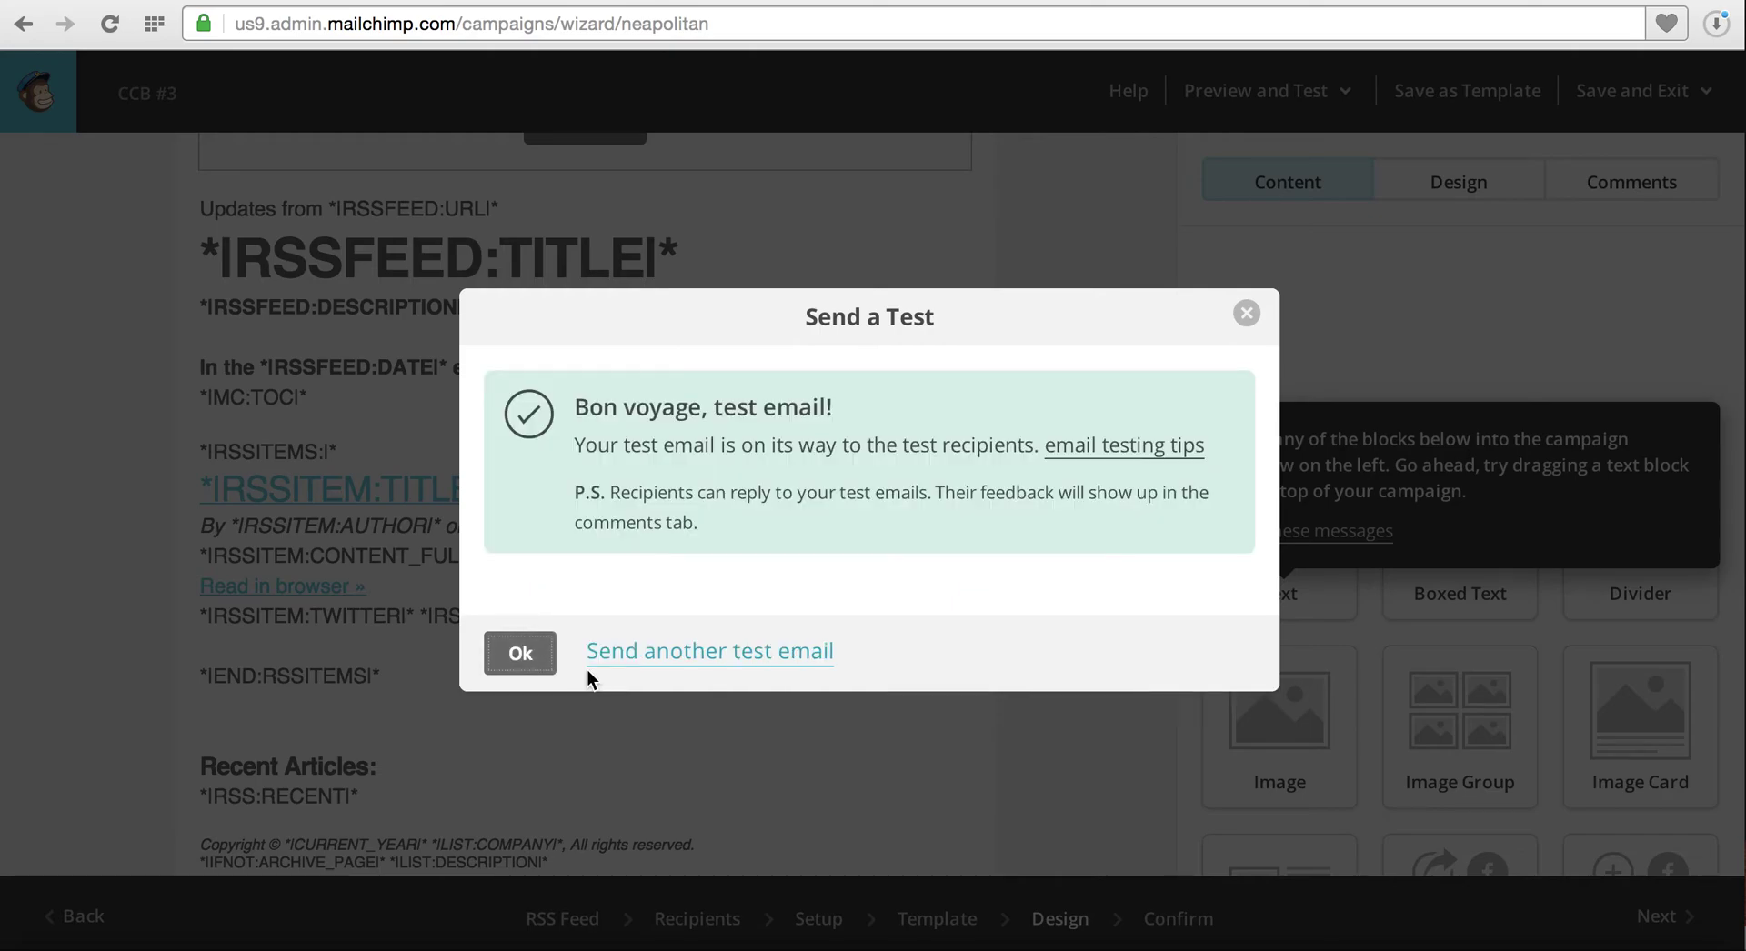
Dismiss the test-sent notice and open '[Test] Posts from CCB Tutorials for 01/12/2015' in webmail
{"action": "left_click", "coordinate": [520, 654]}
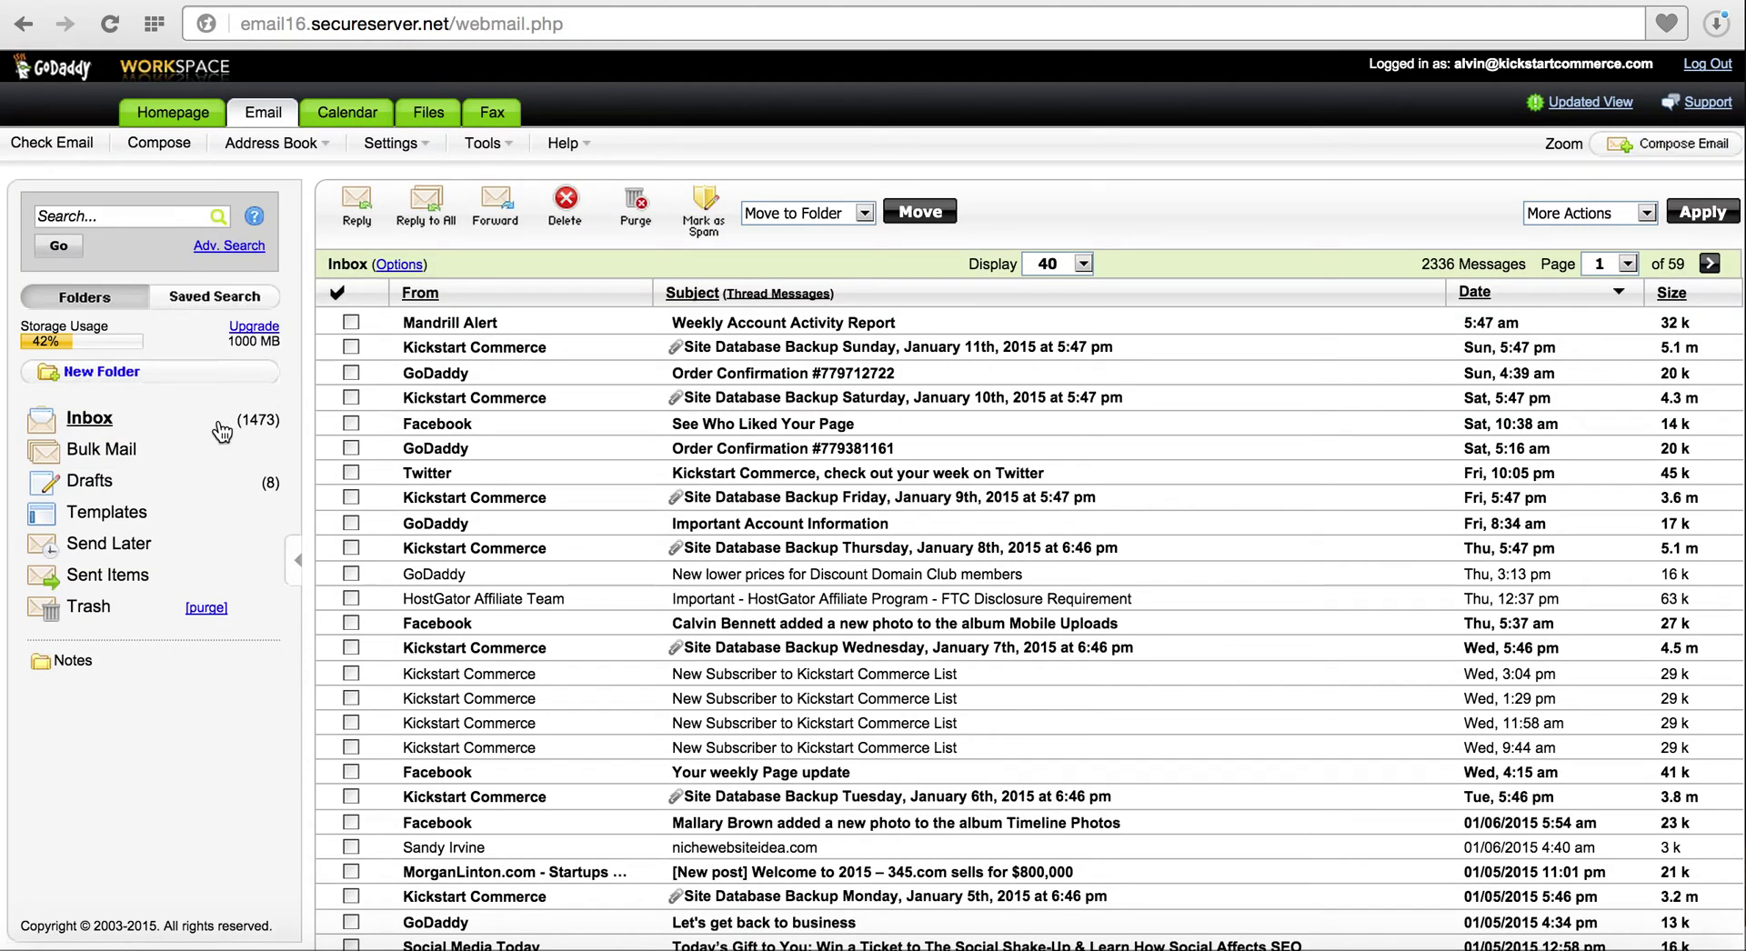
{"action": "left_click", "coordinate": [221, 432]}
{"action": "left_click", "coordinate": [155, 425]}
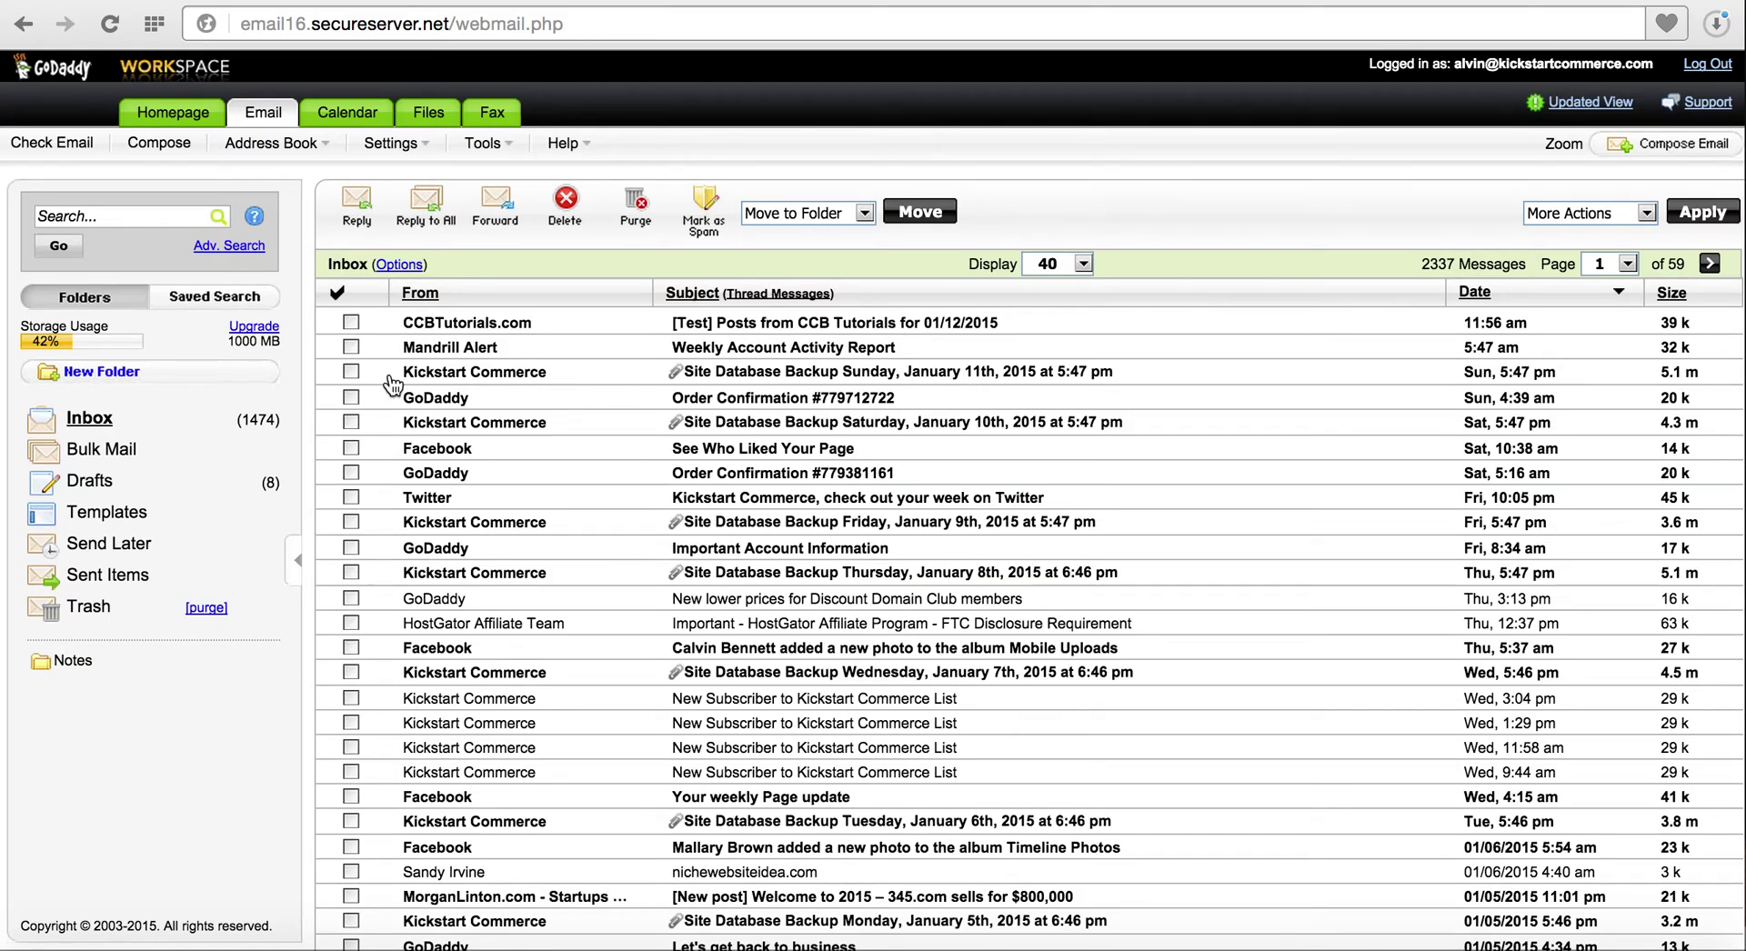
{"action": "left_click", "coordinate": [713, 326]}
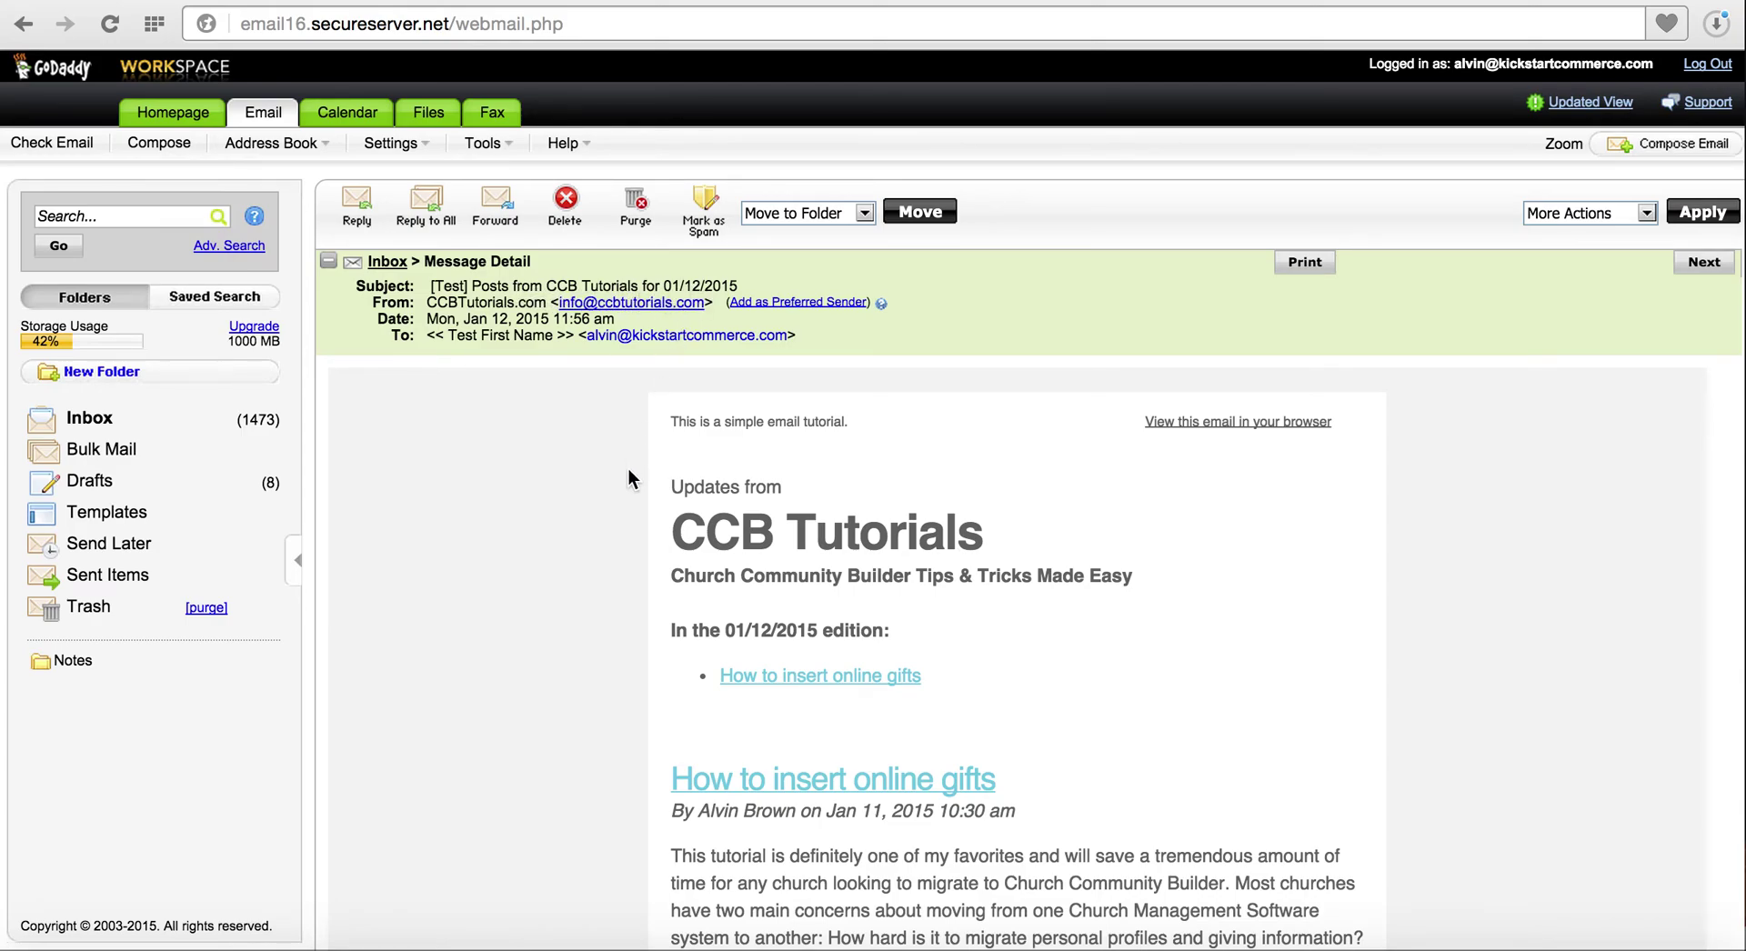
Read through the test message's content in GoDaddy Workspace Webmail
{"action": "scroll", "coordinate": [711, 532], "scroll_direction": "down", "scroll_amount": 1}
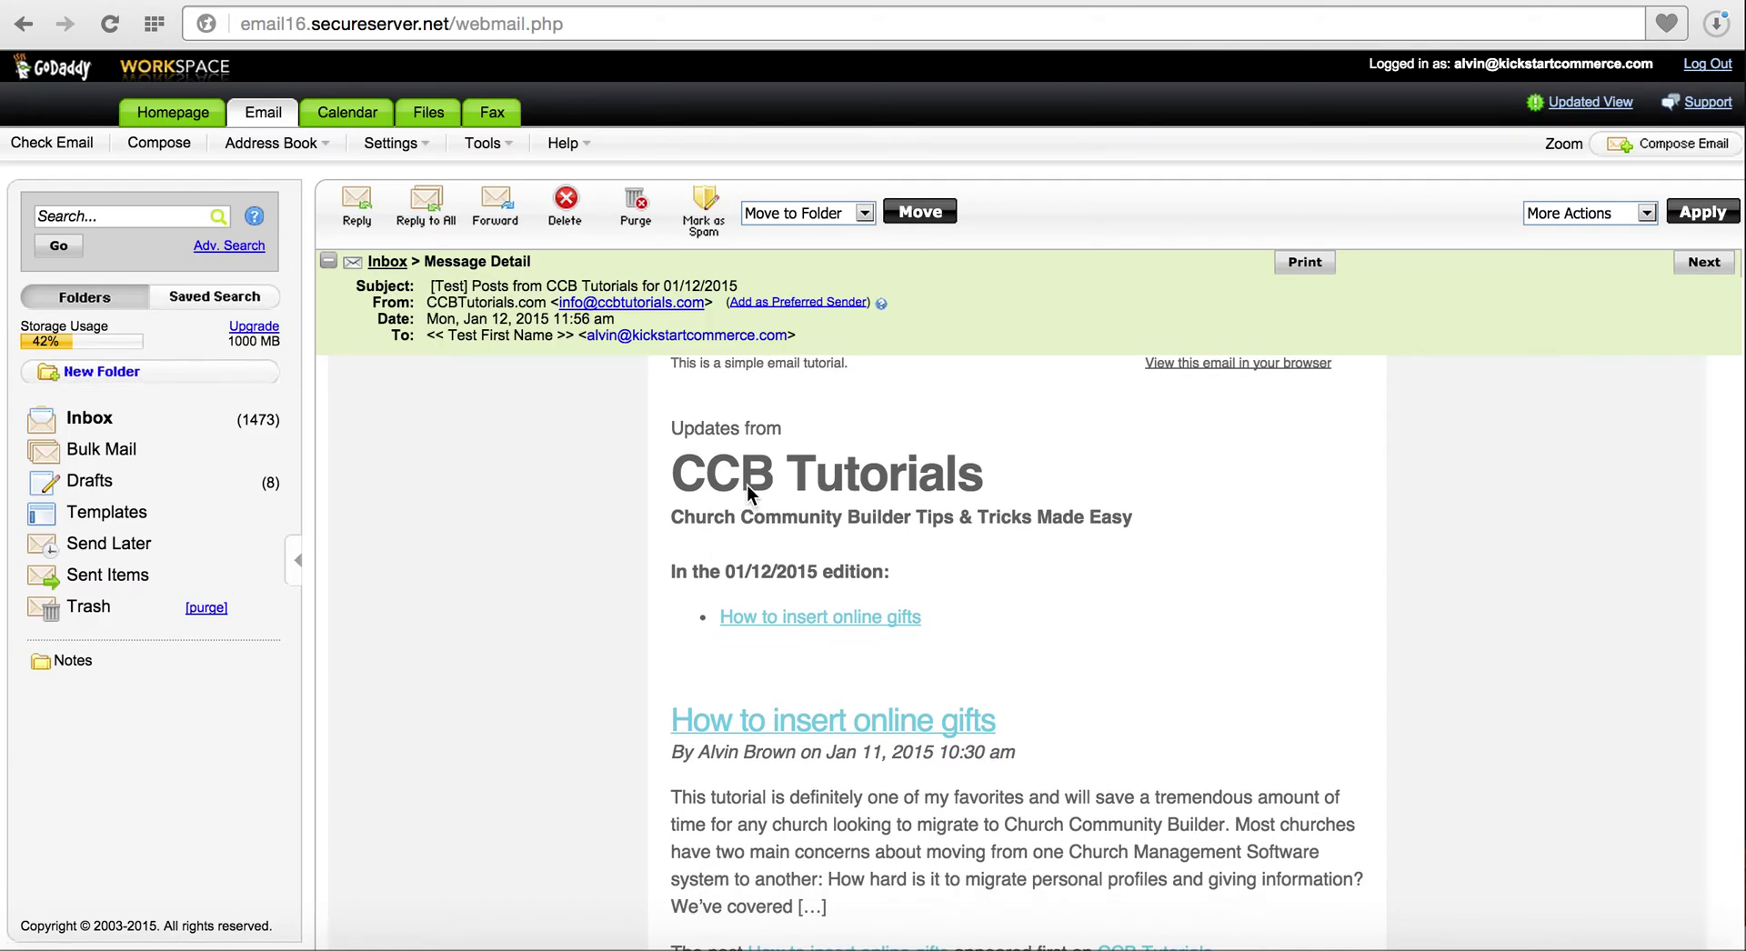
{"action": "scroll", "coordinate": [752, 544], "scroll_direction": "down", "scroll_amount": 3}
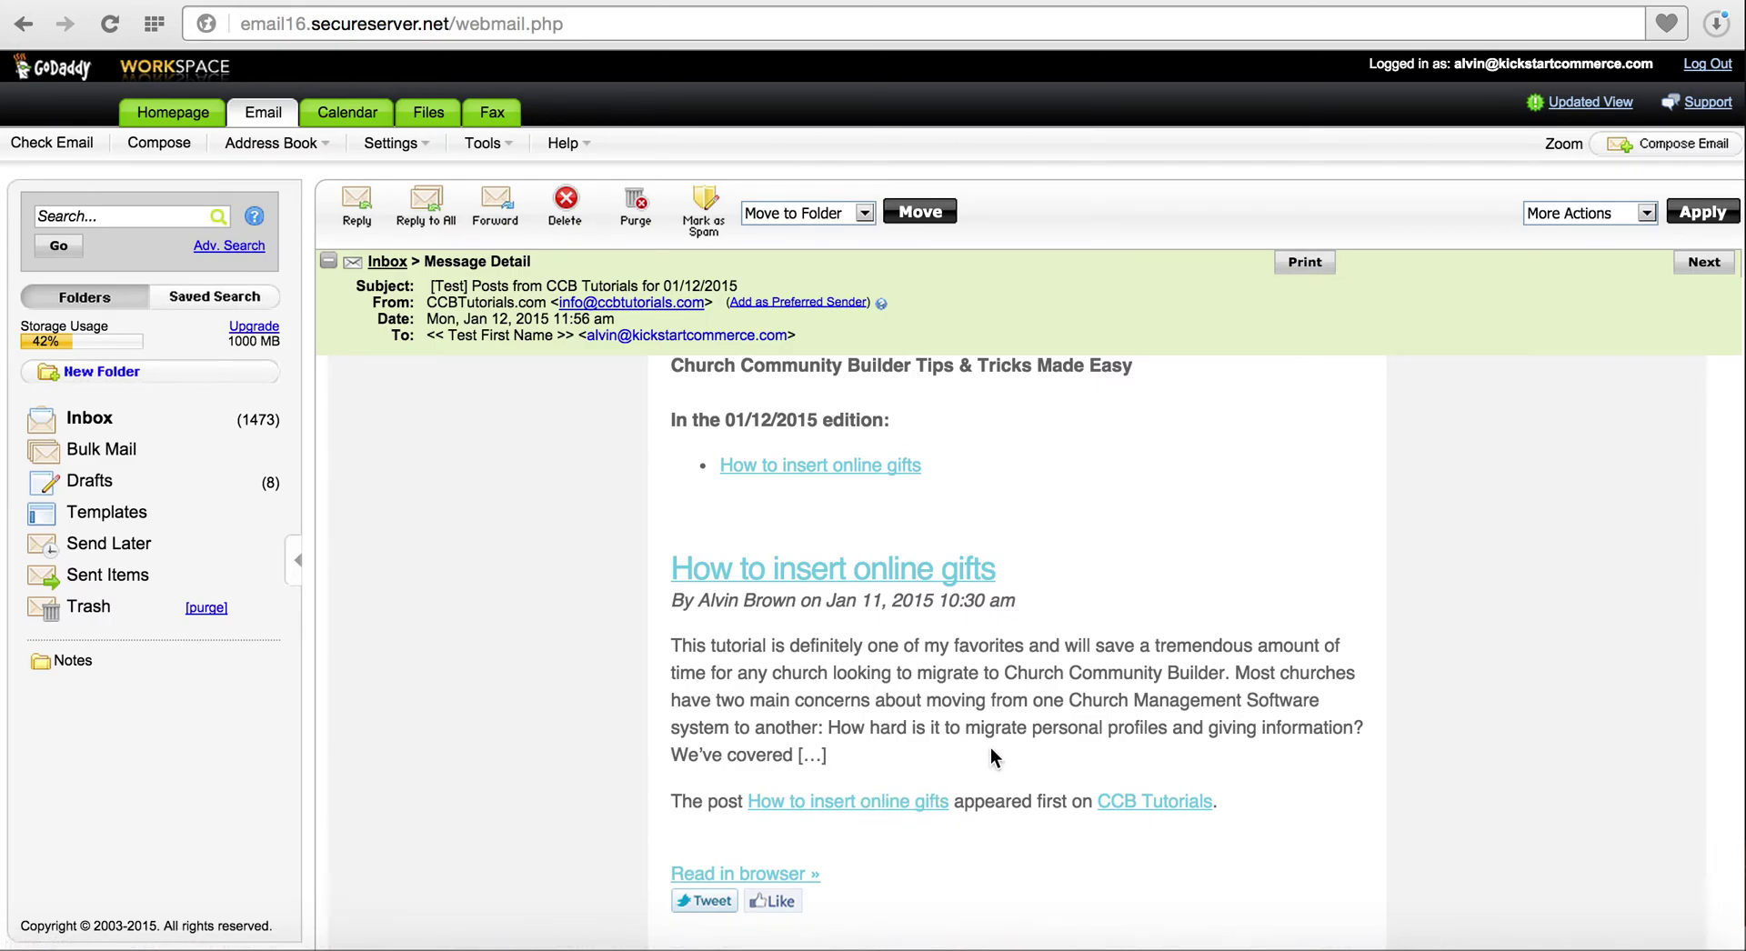
{"action": "scroll", "coordinate": [991, 748], "scroll_direction": "down", "scroll_amount": 5}
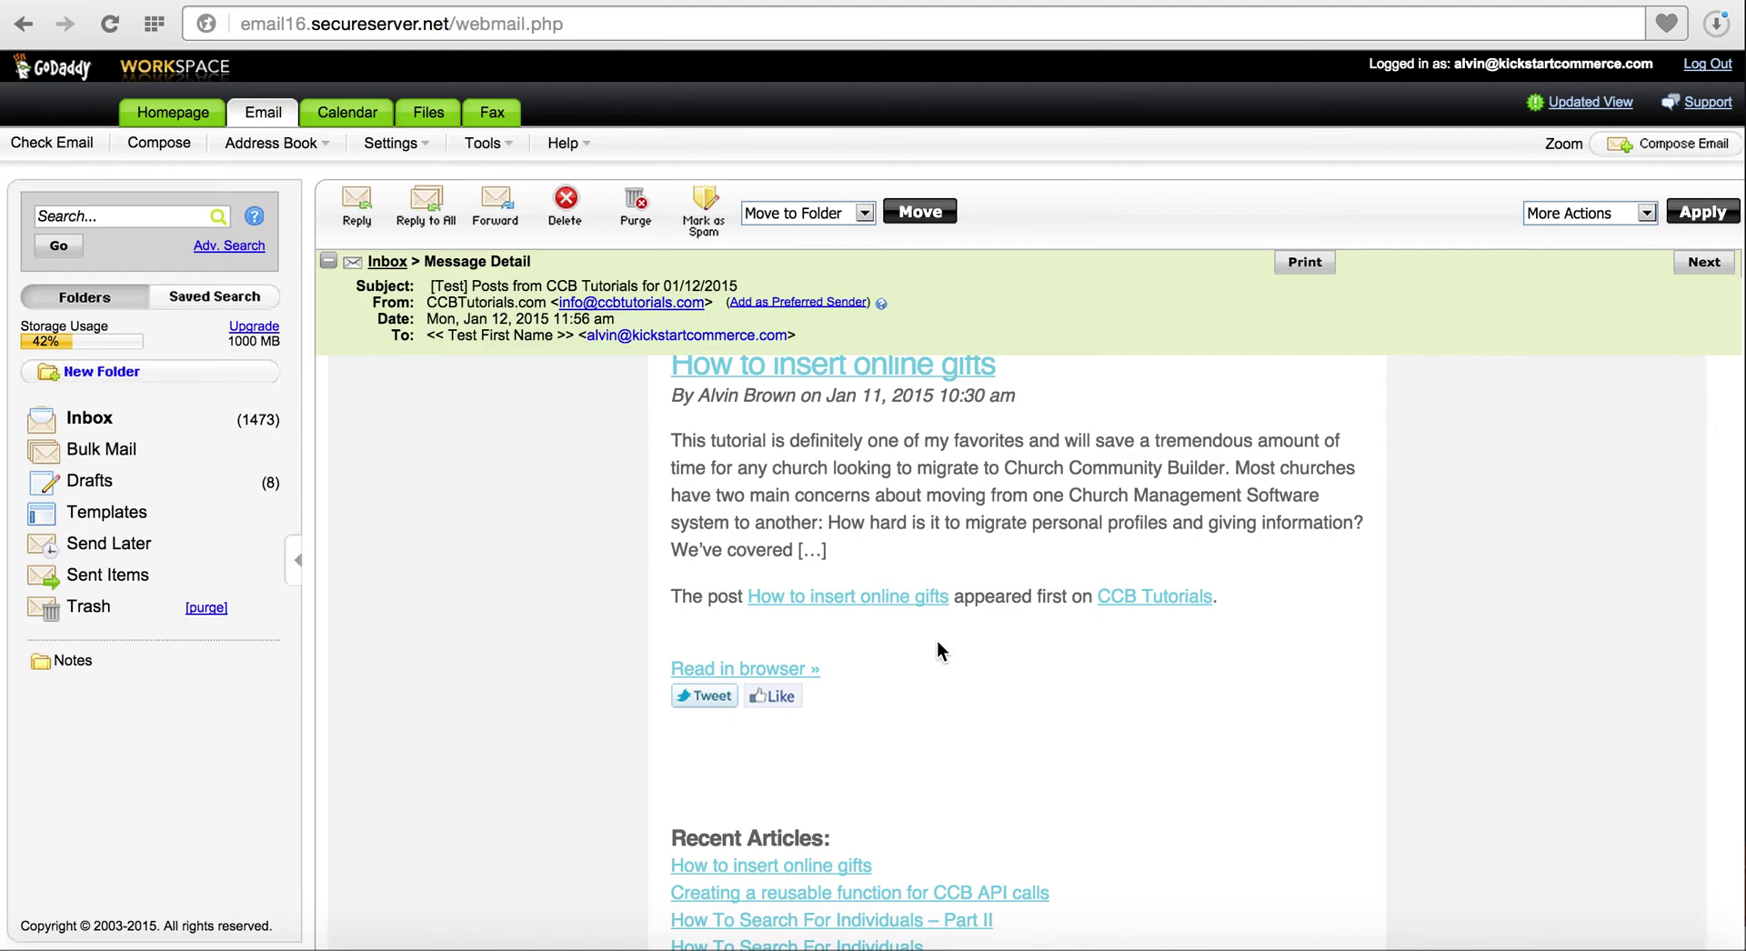
{"action": "scroll", "coordinate": [936, 617], "scroll_direction": "down", "scroll_amount": 5}
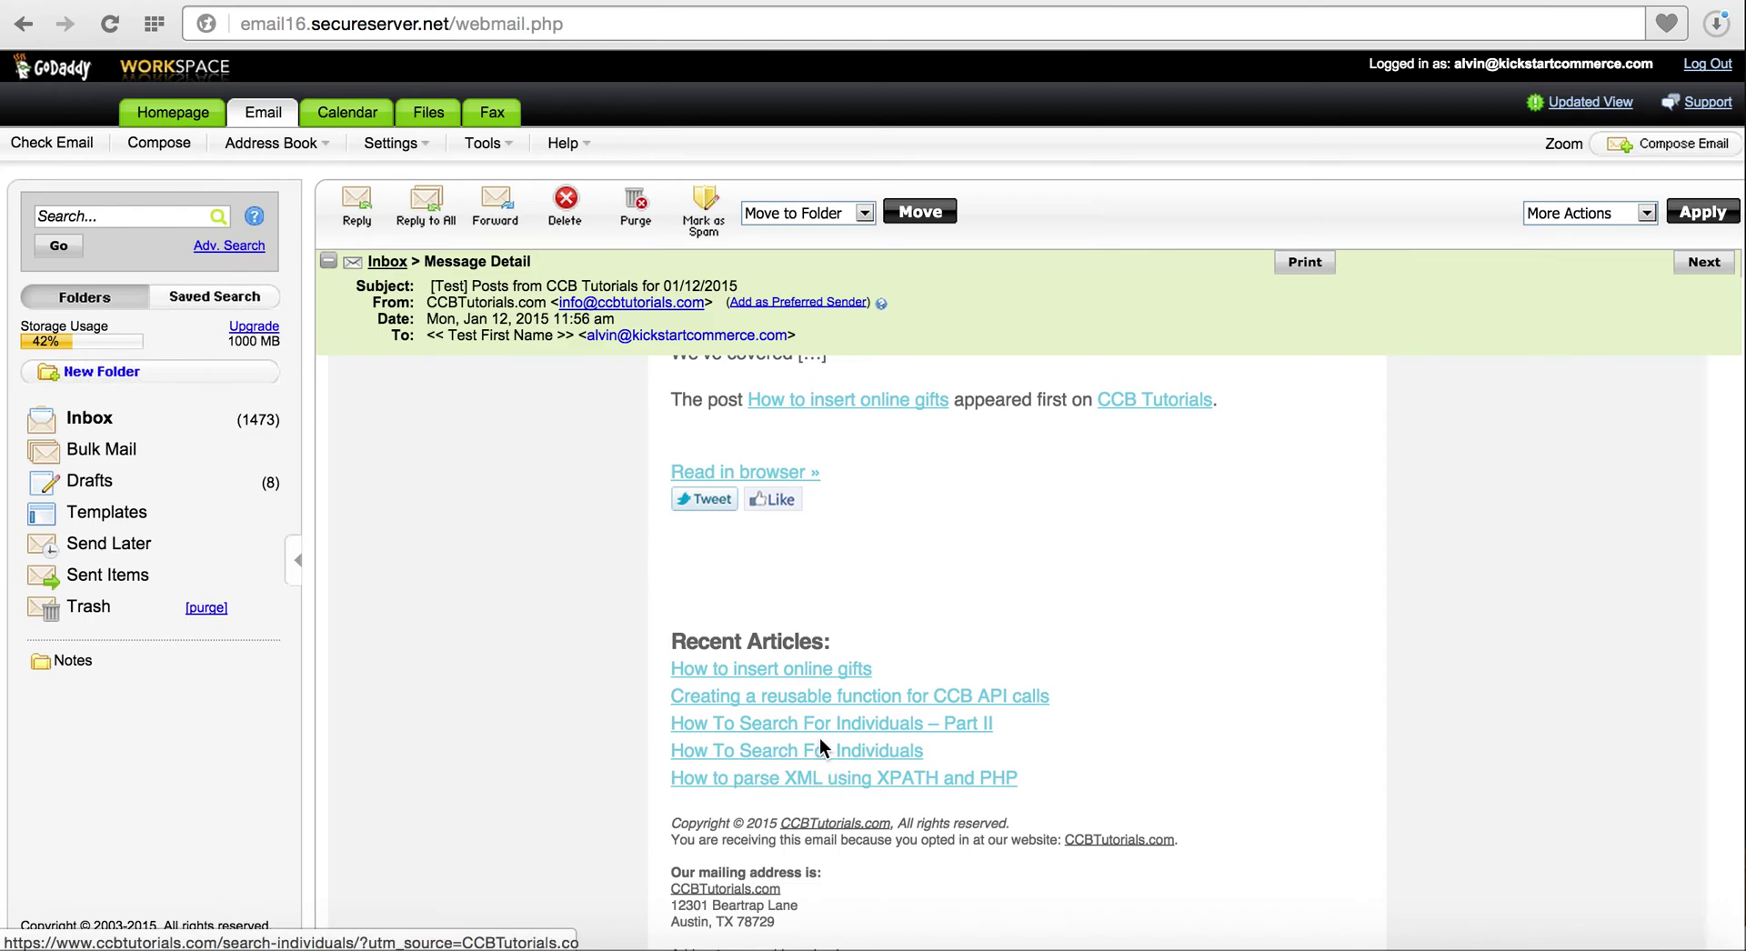
{"action": "scroll", "coordinate": [815, 582], "scroll_direction": "up", "scroll_amount": 6}
{"action": "scroll", "coordinate": [816, 574], "scroll_direction": "up", "scroll_amount": 1}
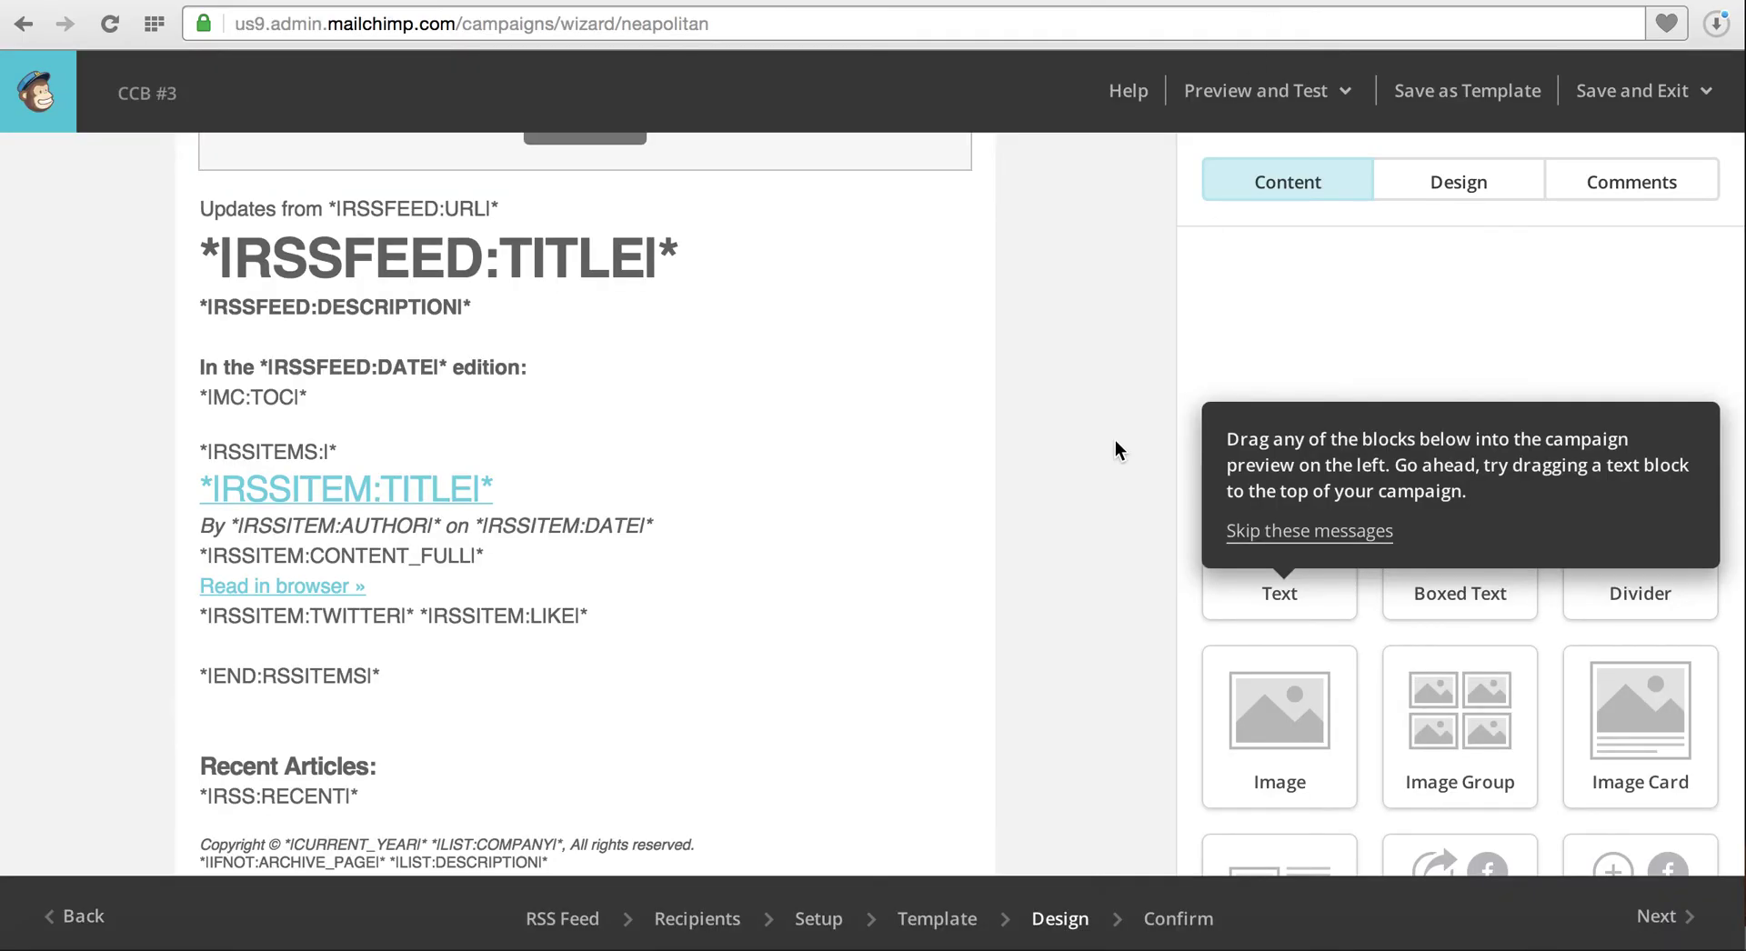
Review the Confirm step and start the CCB #3 RSS campaign, first sending Tue, Jan 13, 2015, 9:00 am Central
{"action": "left_click", "coordinate": [1656, 925]}
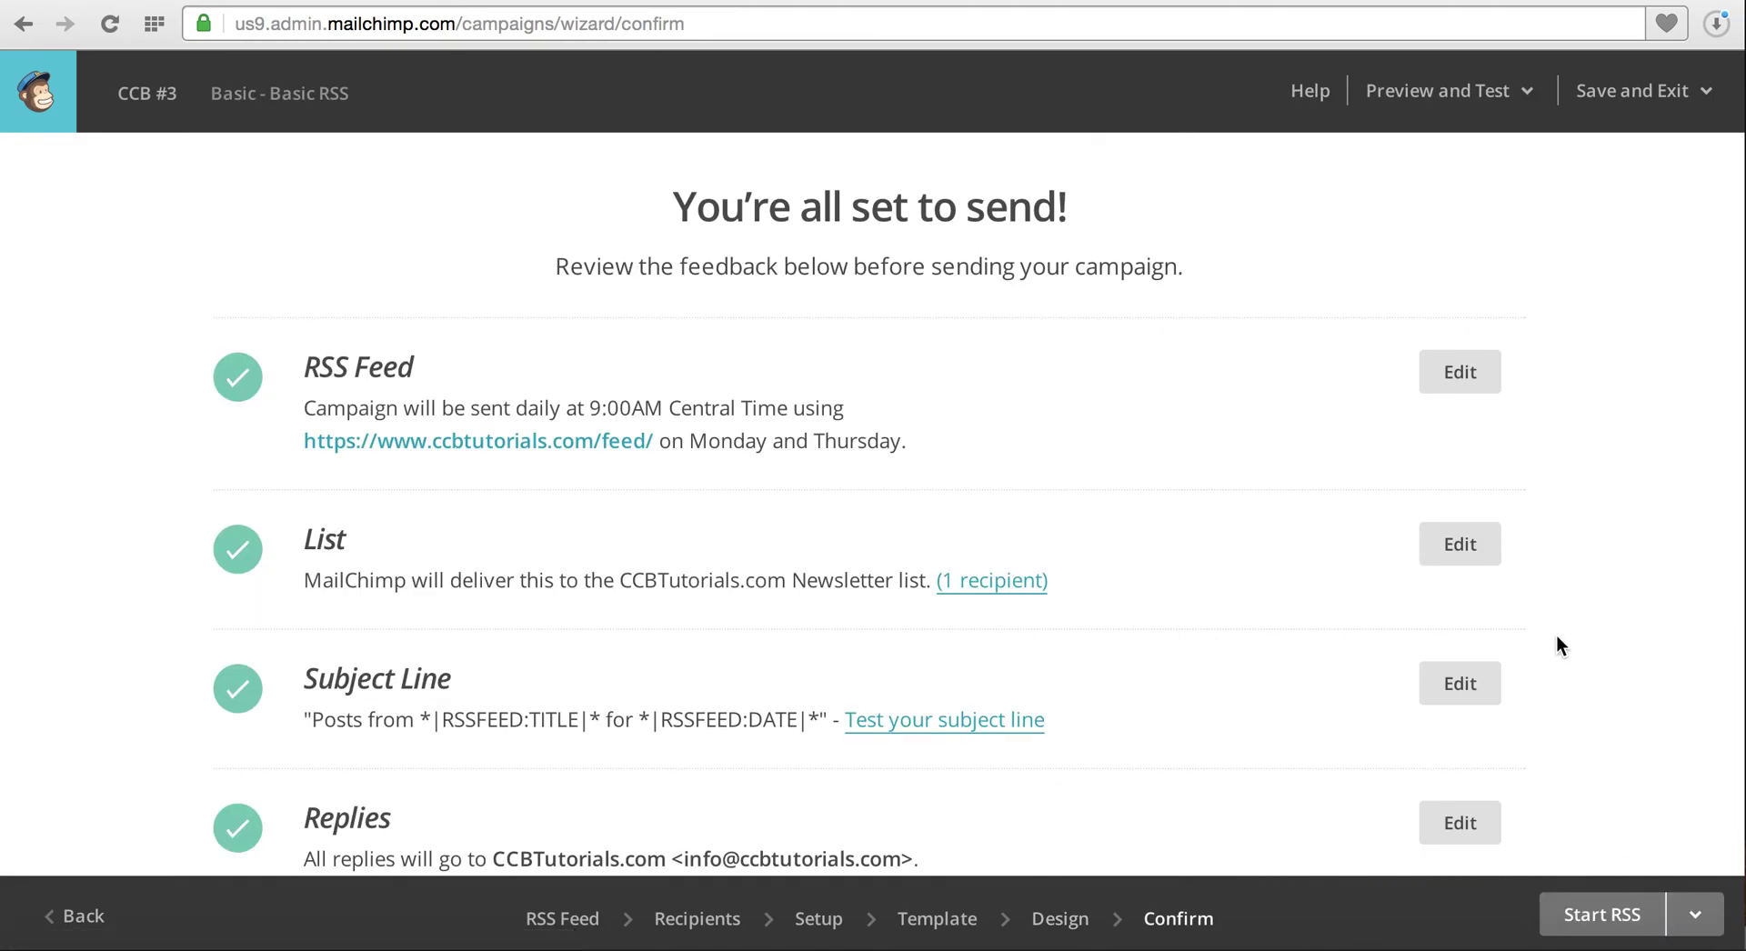
{"action": "scroll", "coordinate": [1557, 637], "scroll_direction": "down", "scroll_amount": 10}
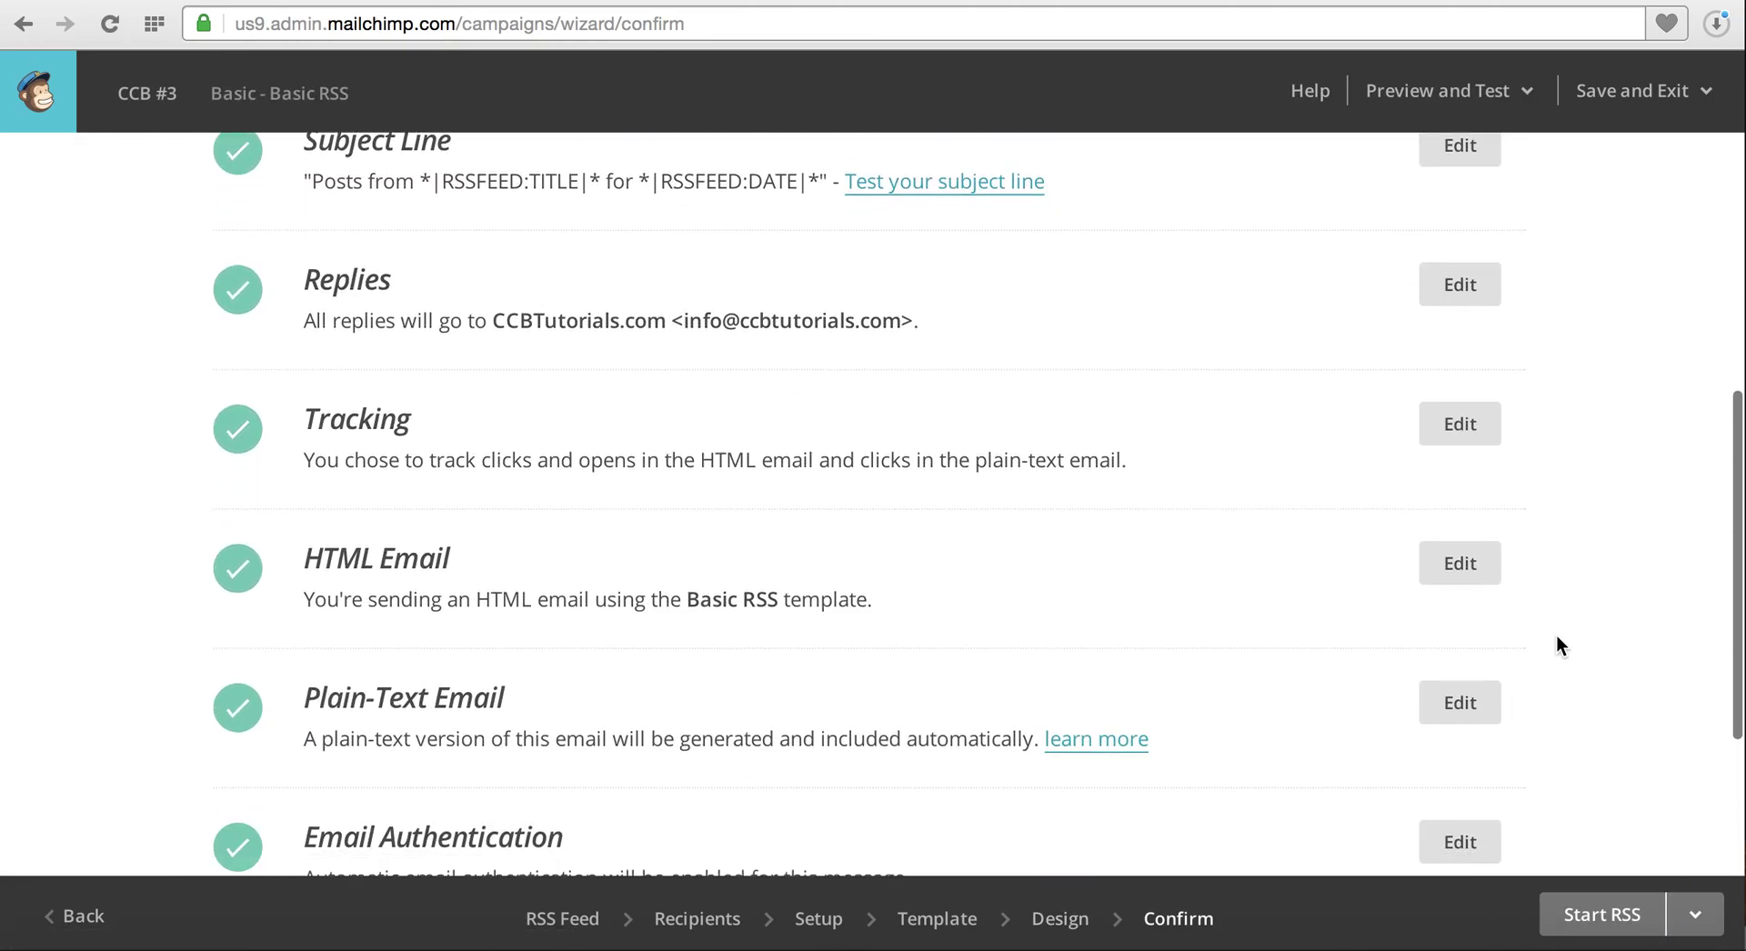
{"action": "scroll", "coordinate": [1557, 635], "scroll_direction": "down", "scroll_amount": 4}
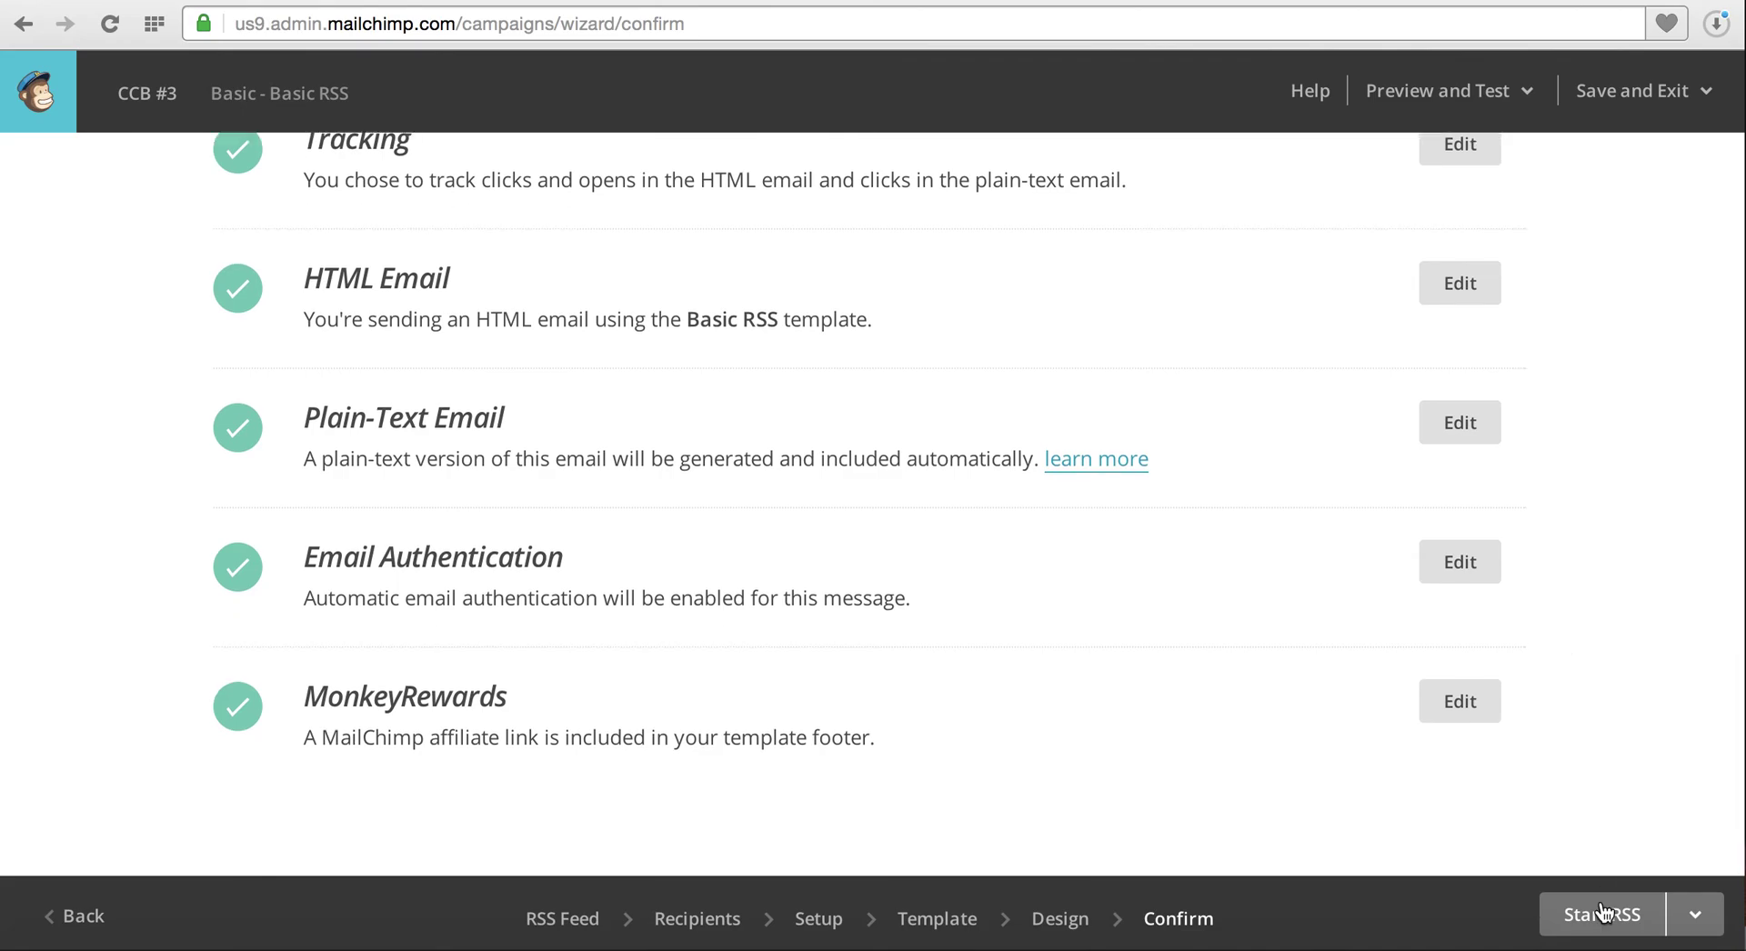
{"action": "left_click", "coordinate": [1601, 917]}
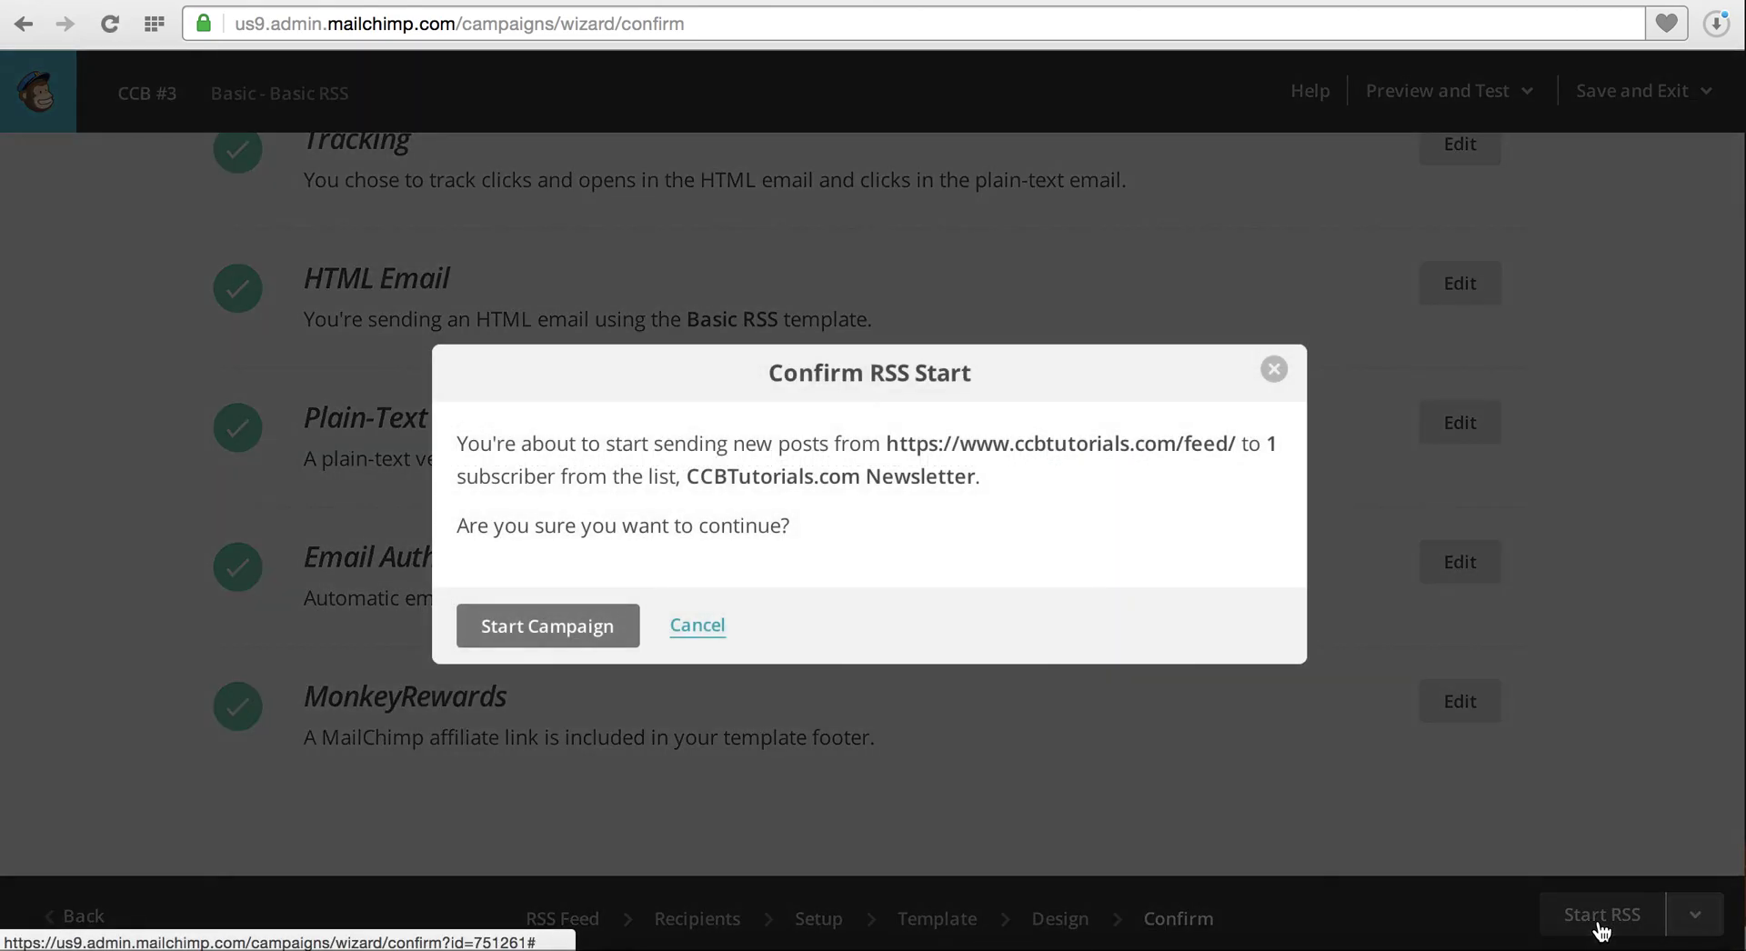
{"action": "left_click", "coordinate": [602, 628]}
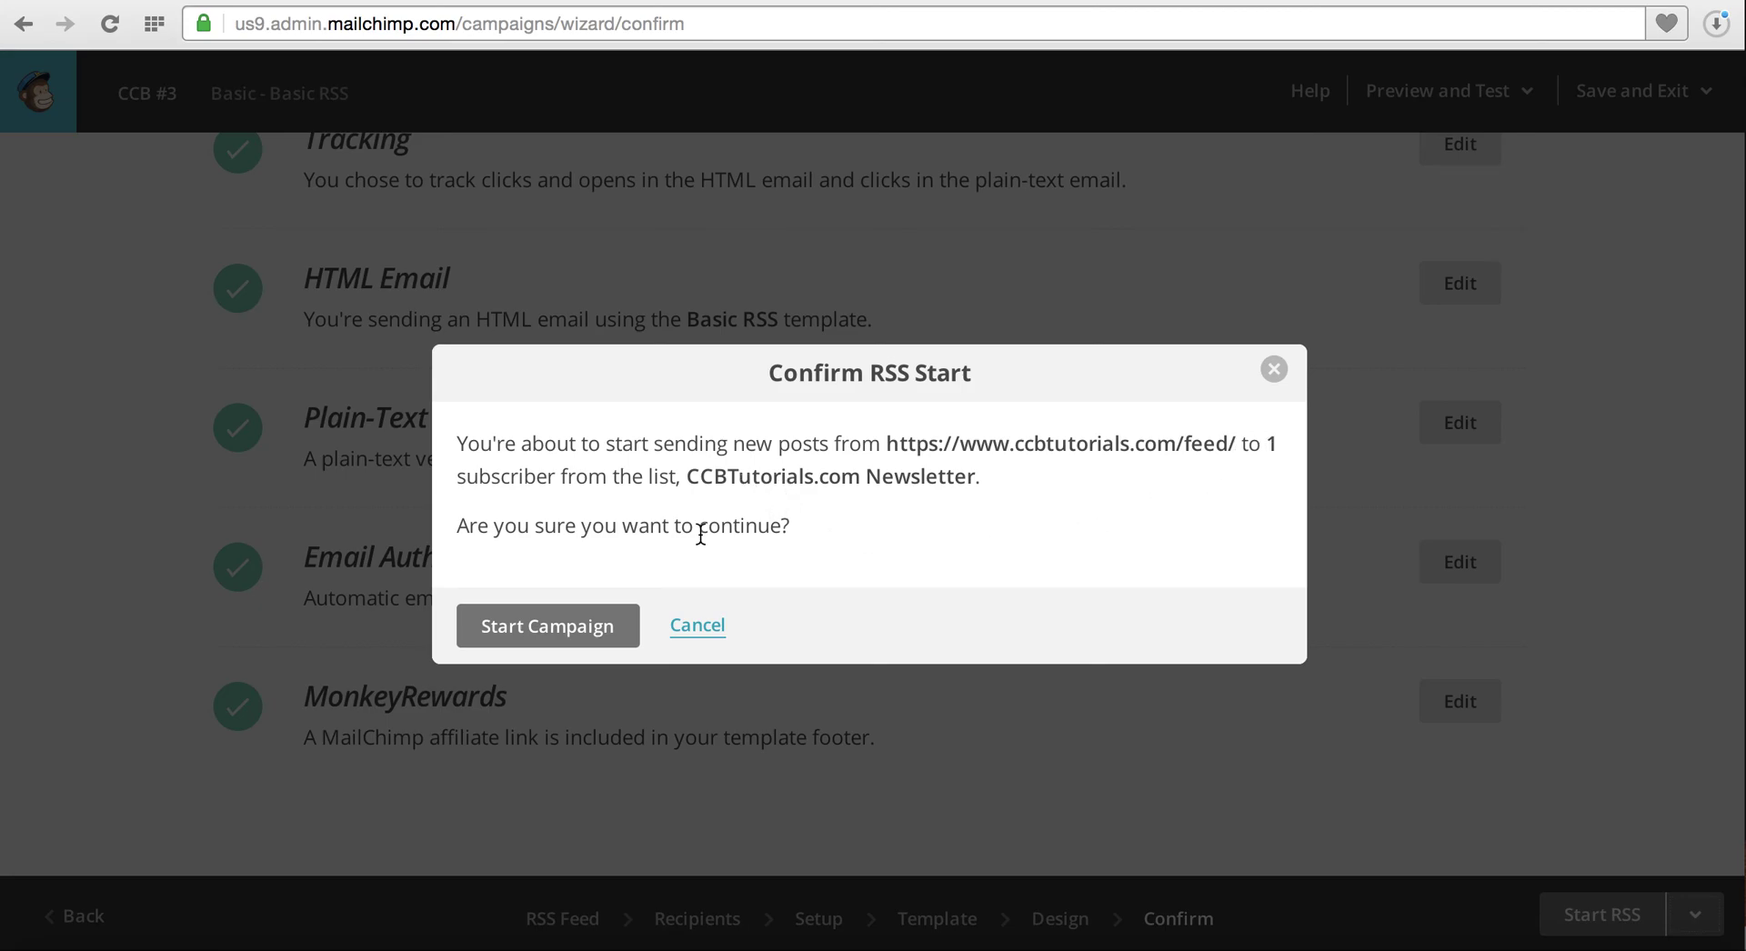
{"action": "left_click", "coordinate": [609, 628]}
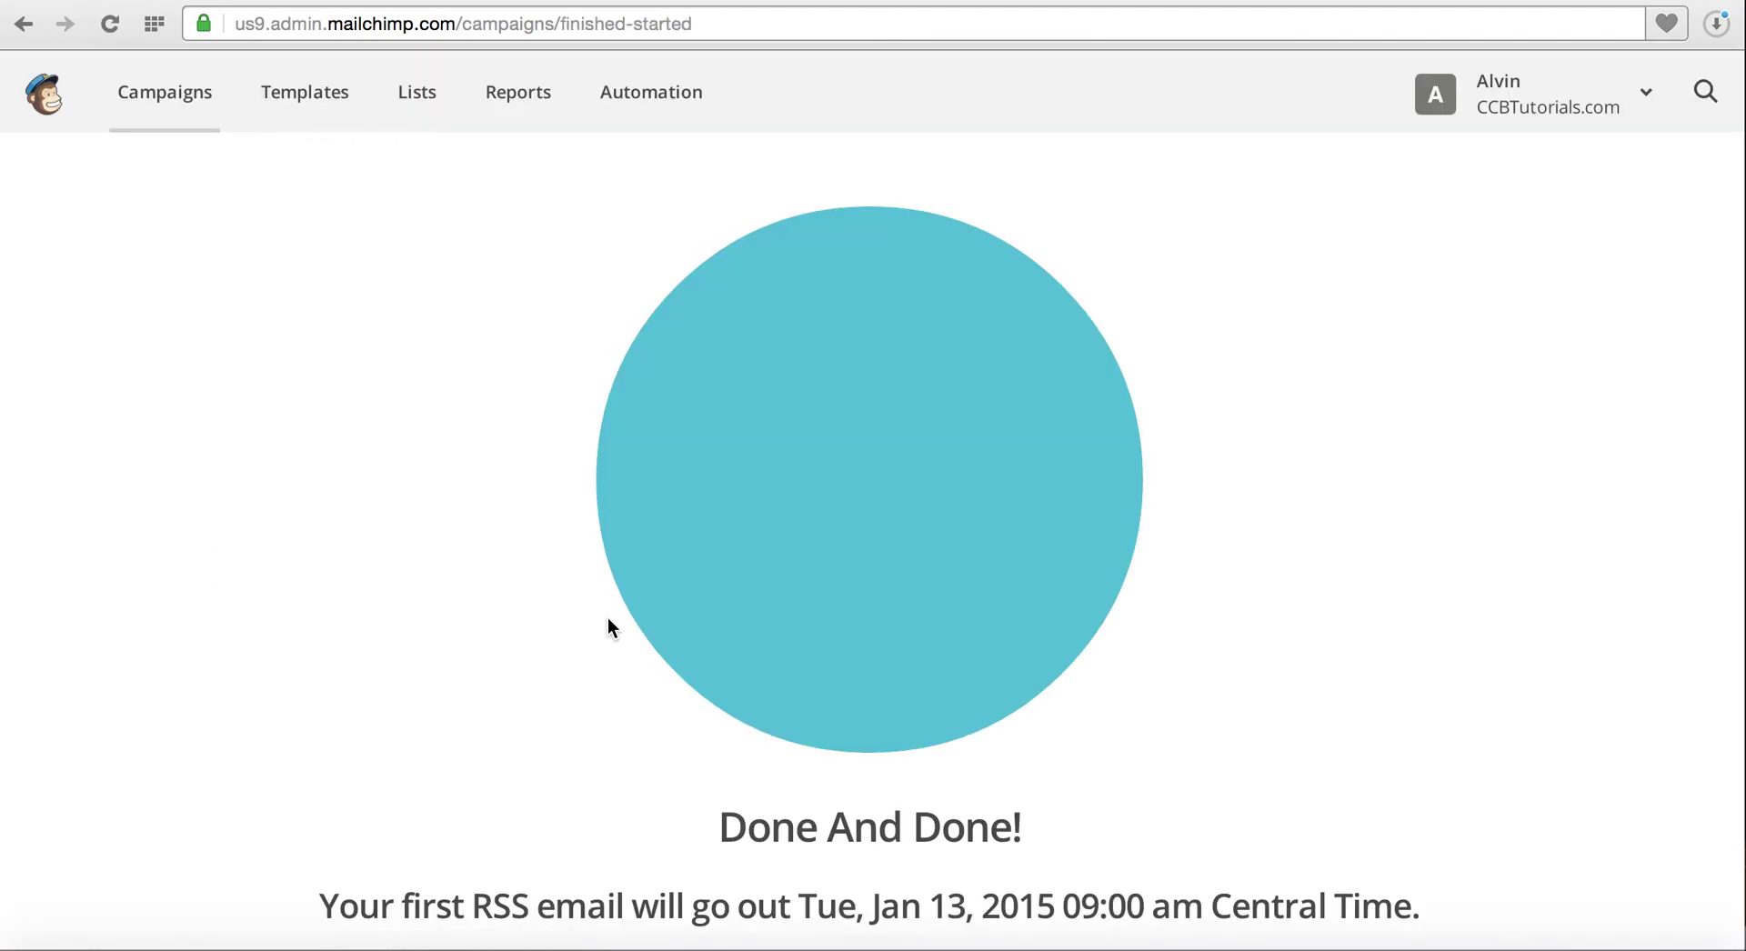
Check CCB #3 as RSS-Driven in the campaigns list, then view the Reports page
{"action": "left_click", "coordinate": [170, 102]}
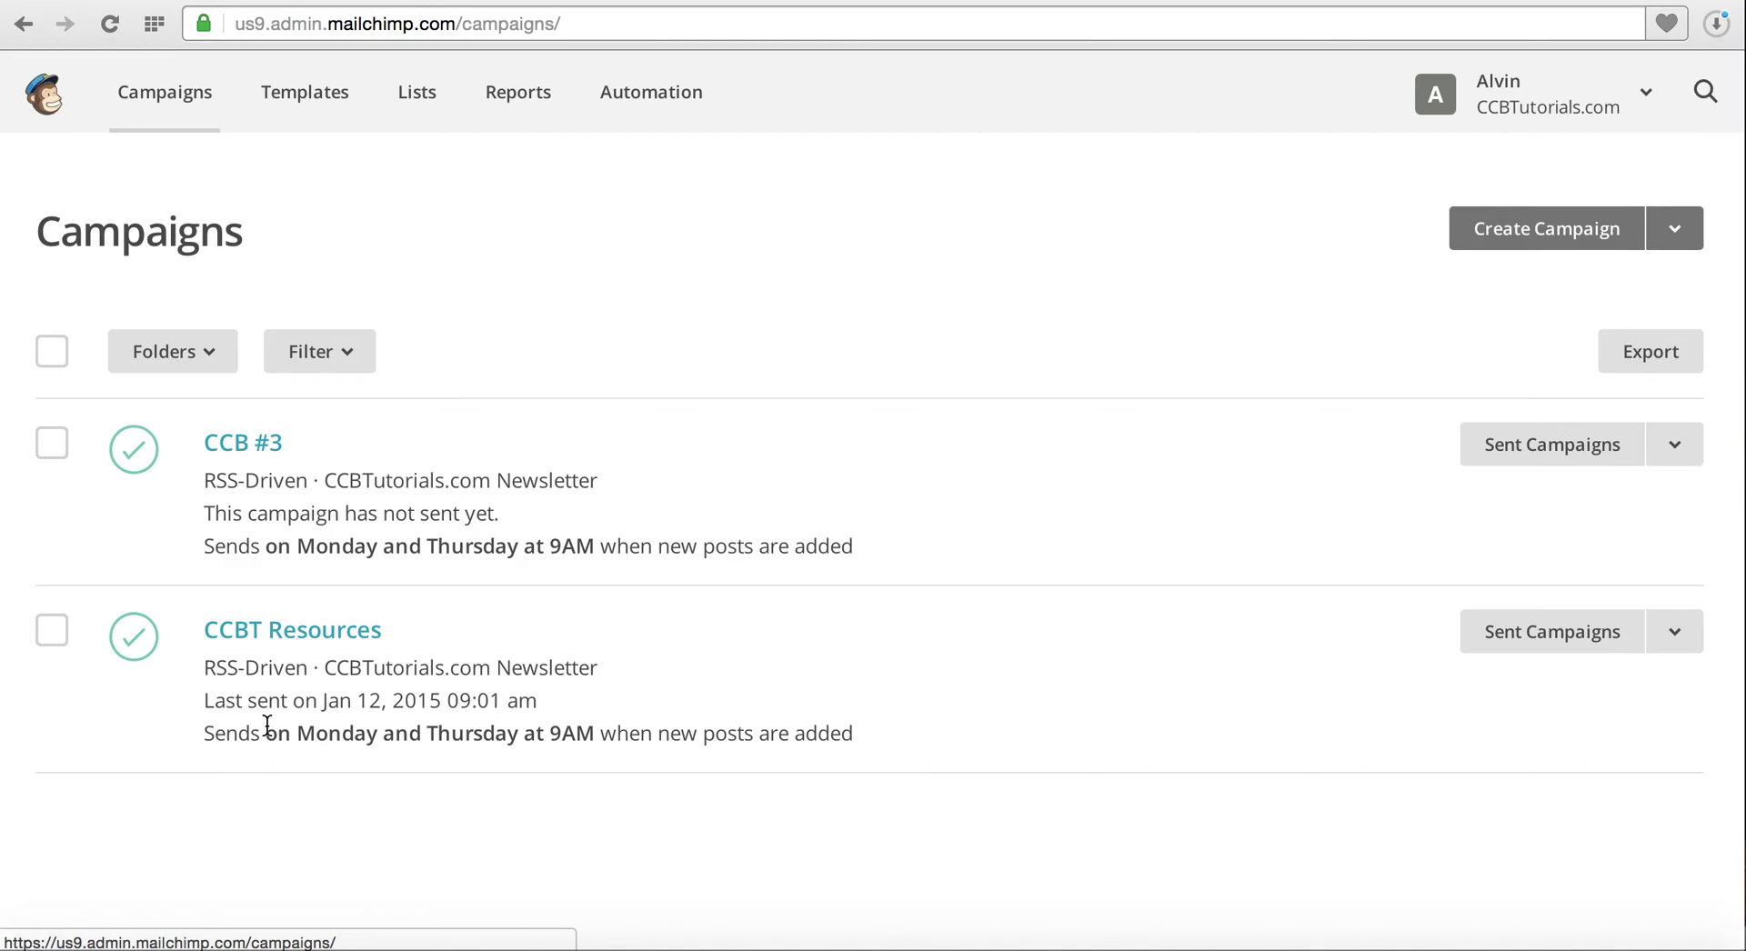
{"action": "left_click", "coordinate": [512, 103]}
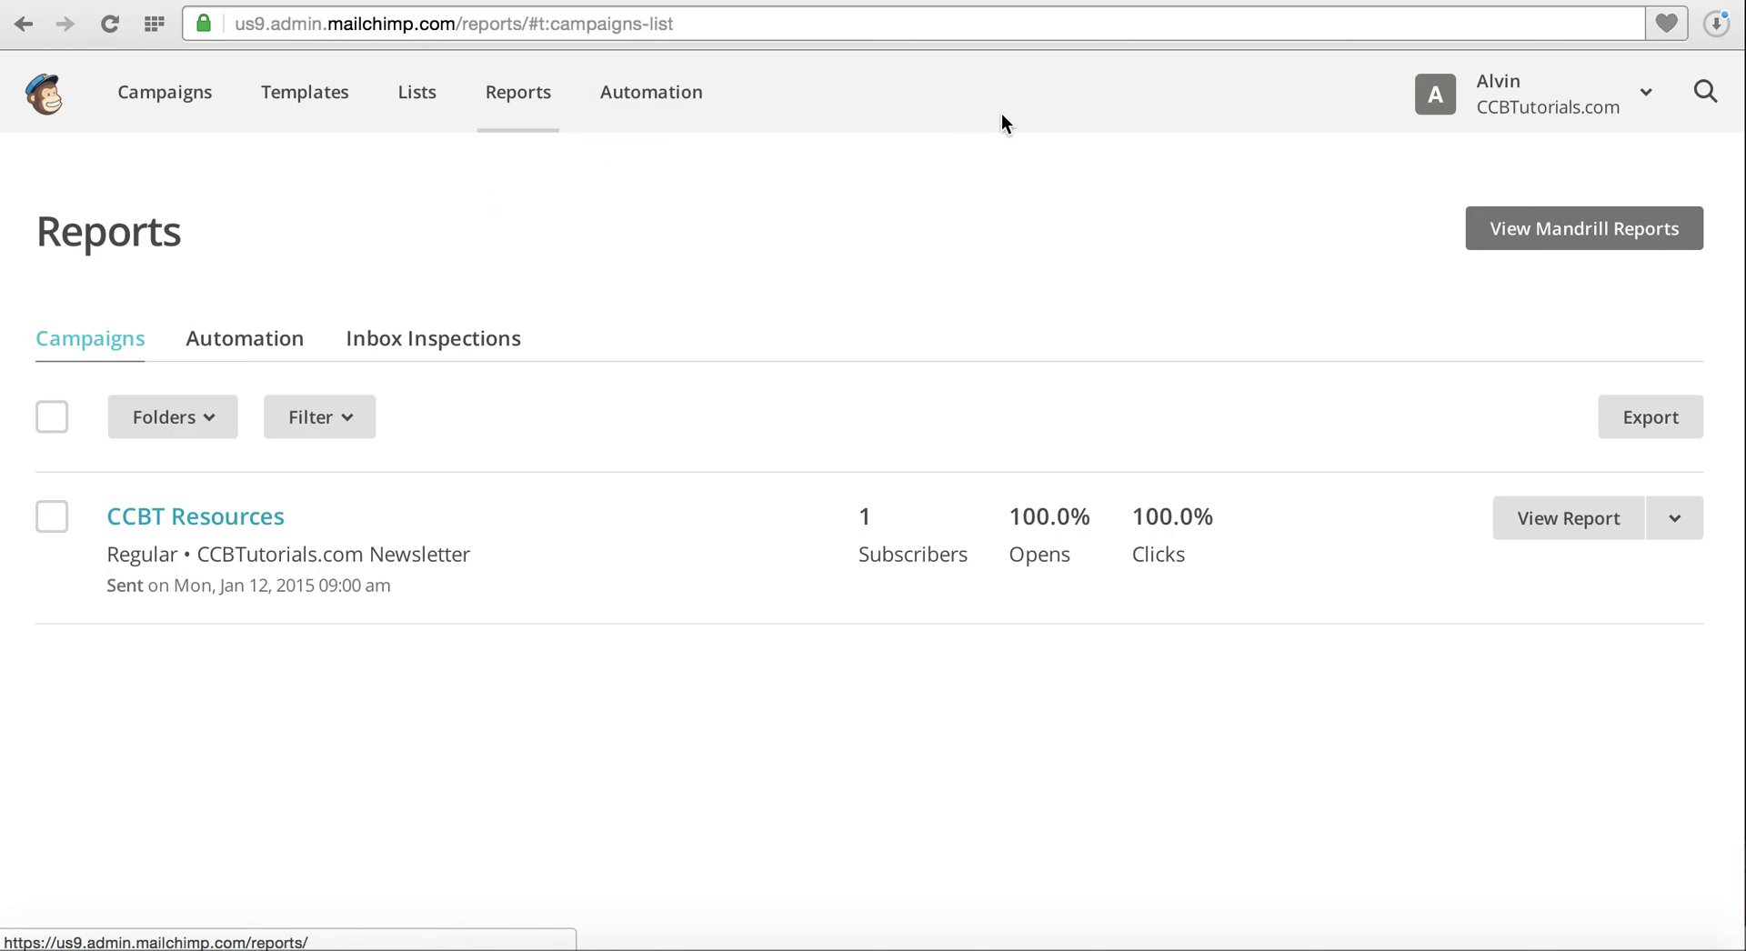
Switch to the kickstartcommerce.com Resources blog tab showing the Local Domain SEO post
{"action": "left_click", "coordinate": [1163, 3]}
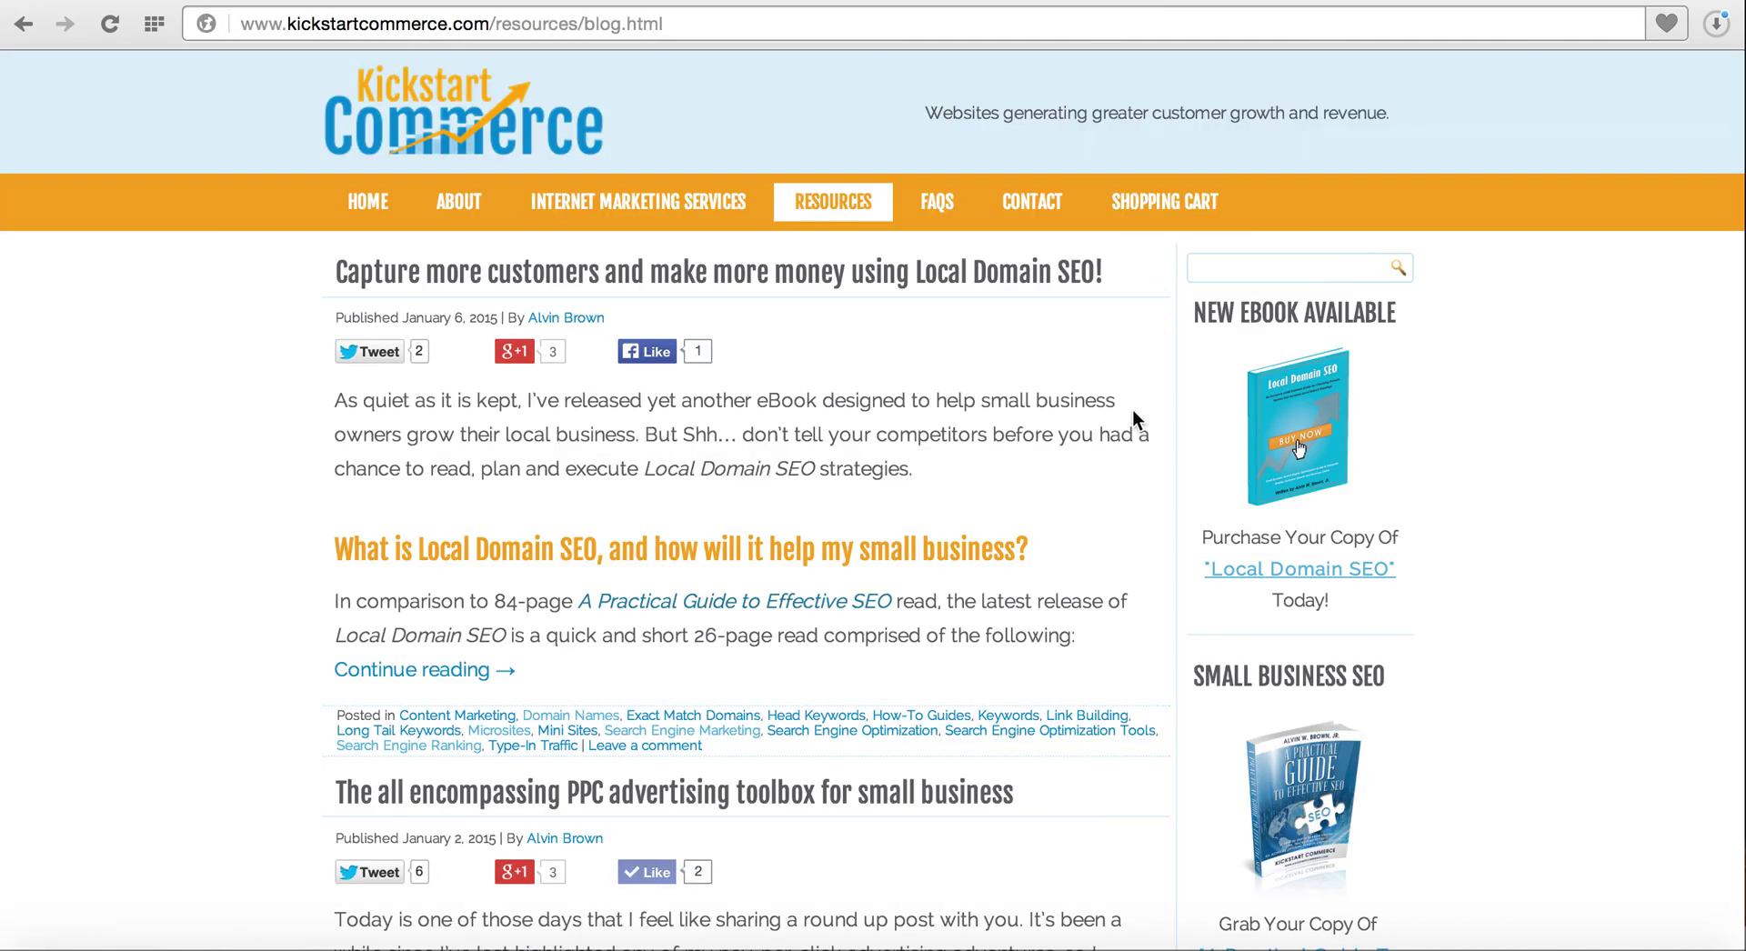